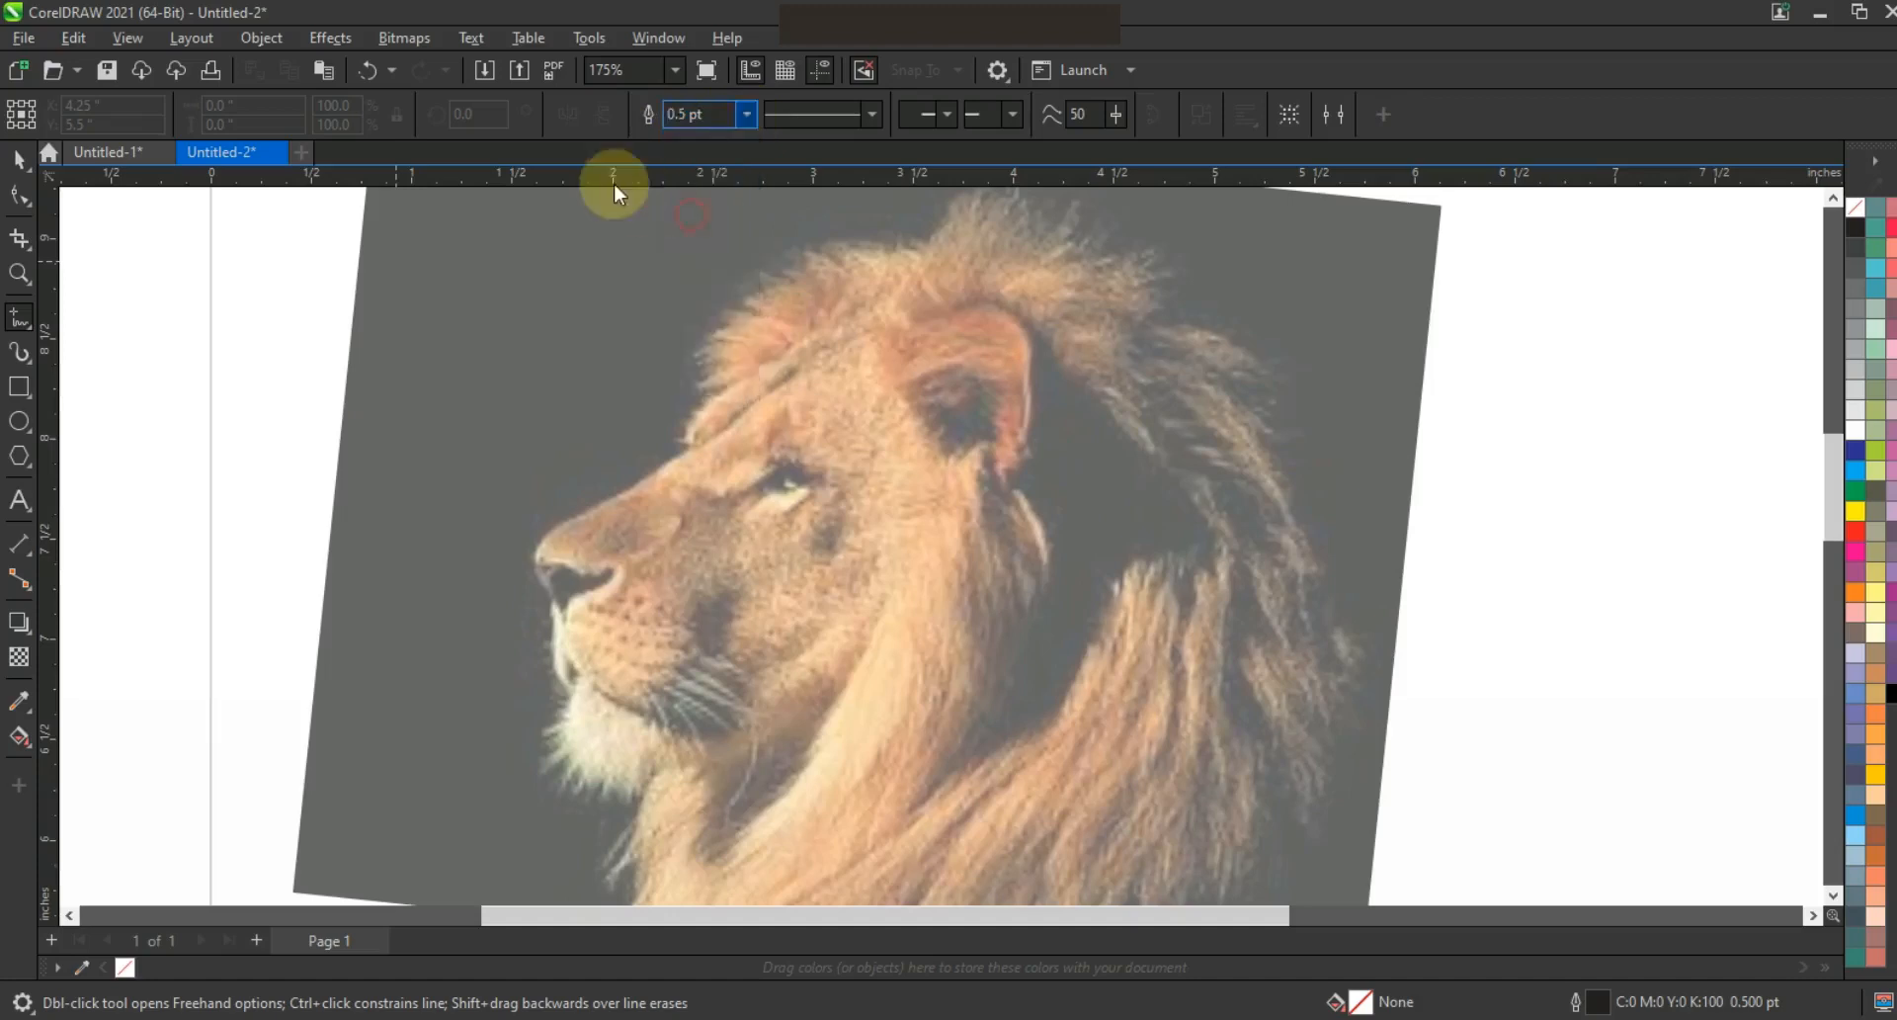
Set a 1.0 pt outline and trace the lion's brow, head, ear, cheek and chin with straight segments
click(963, 682)
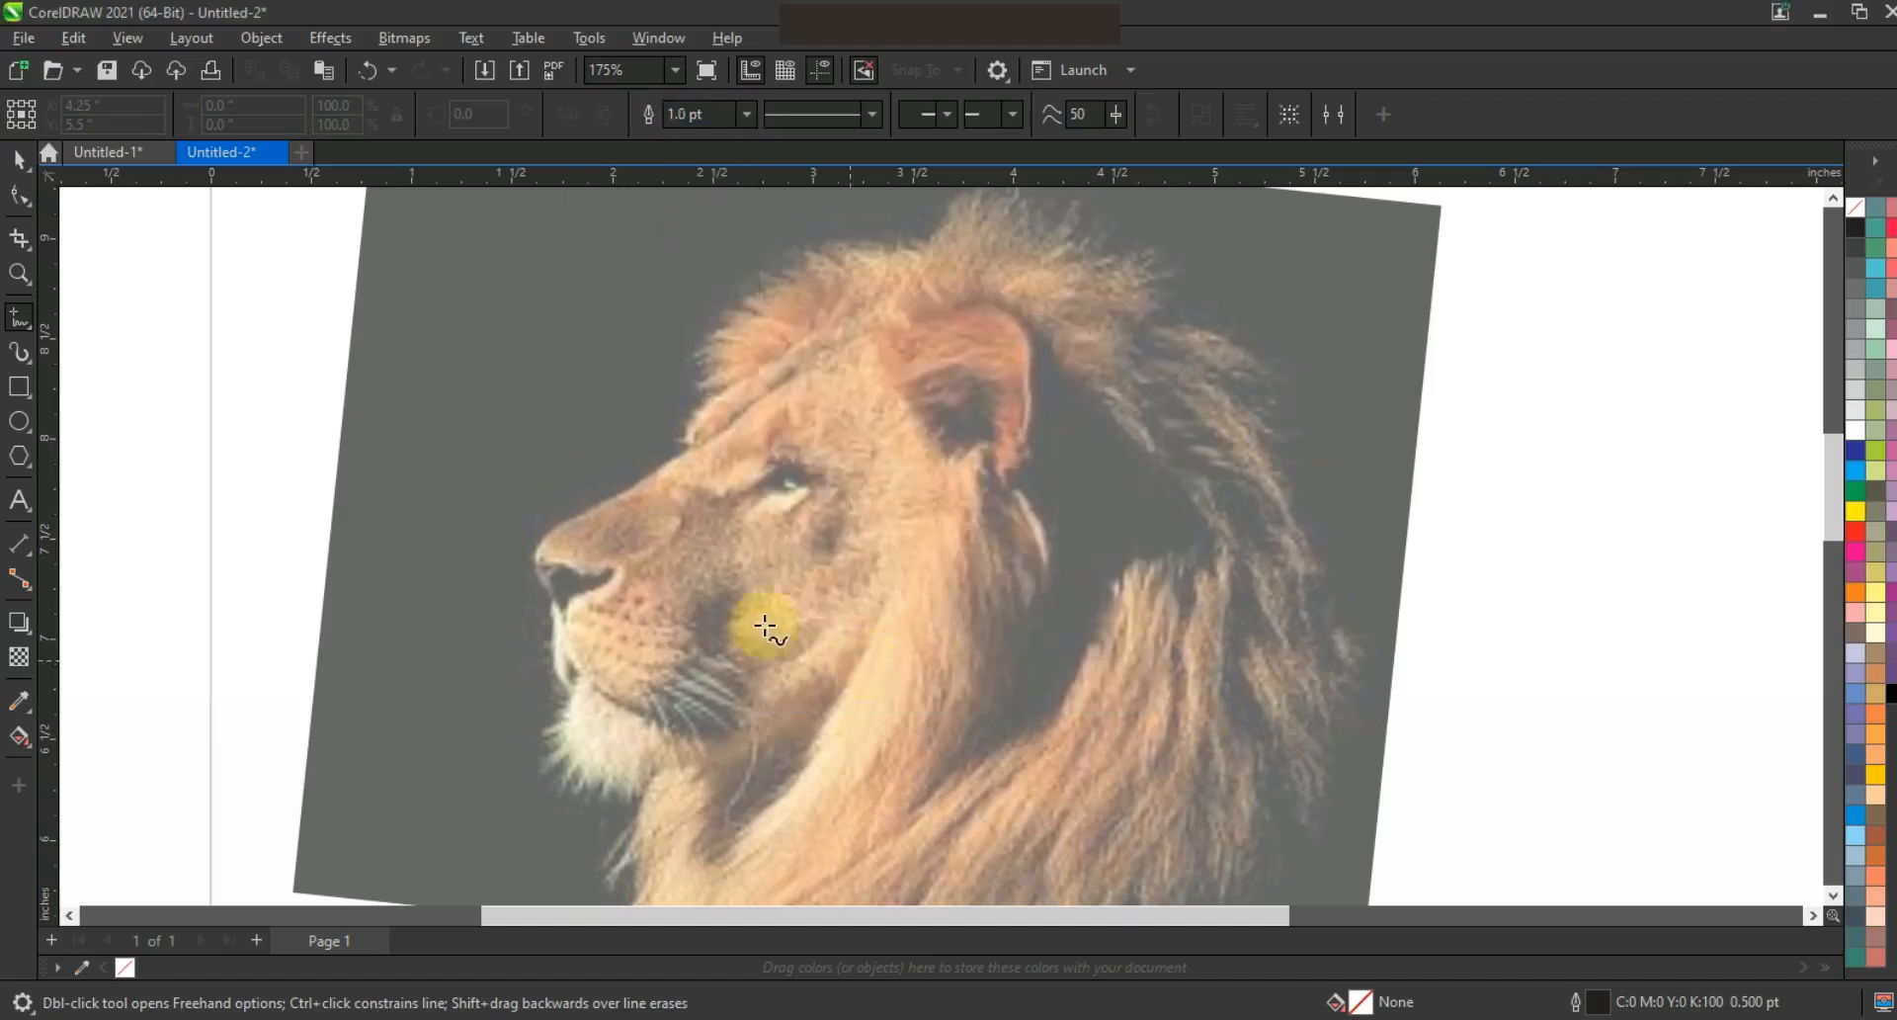
click(681, 429)
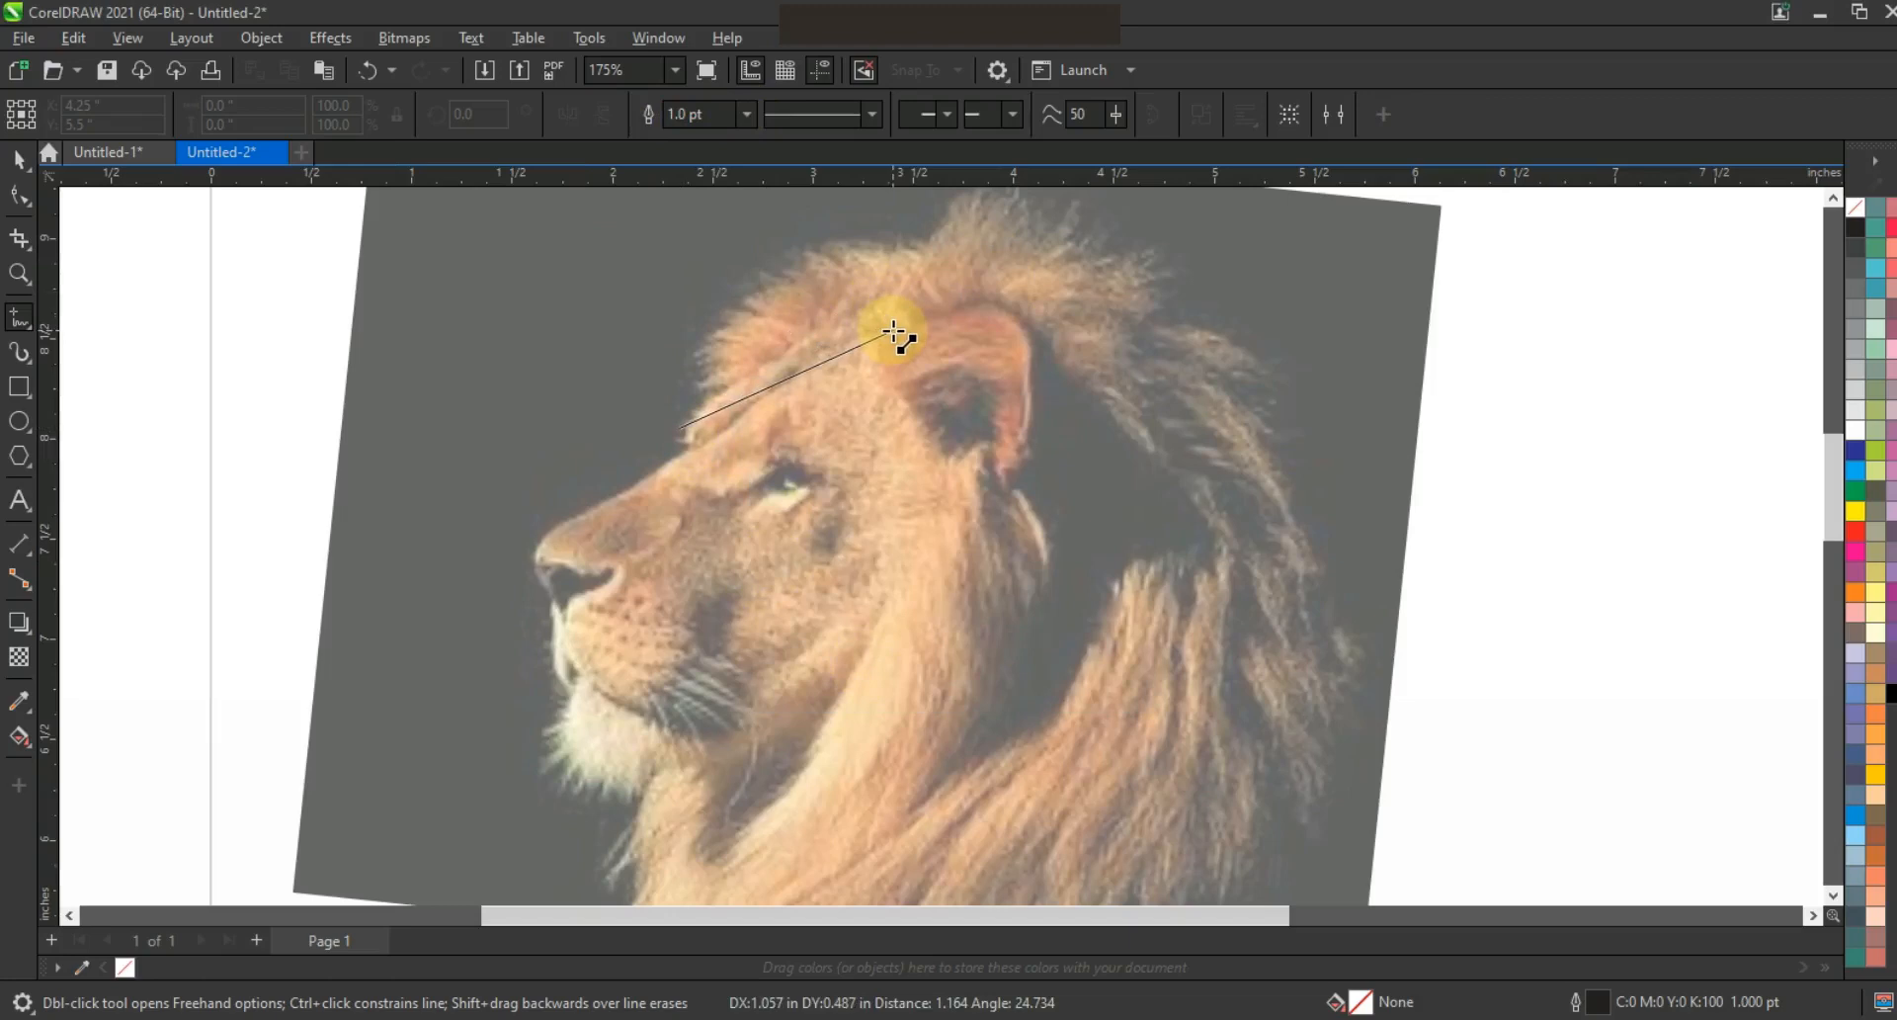
click(893, 330)
click(1002, 486)
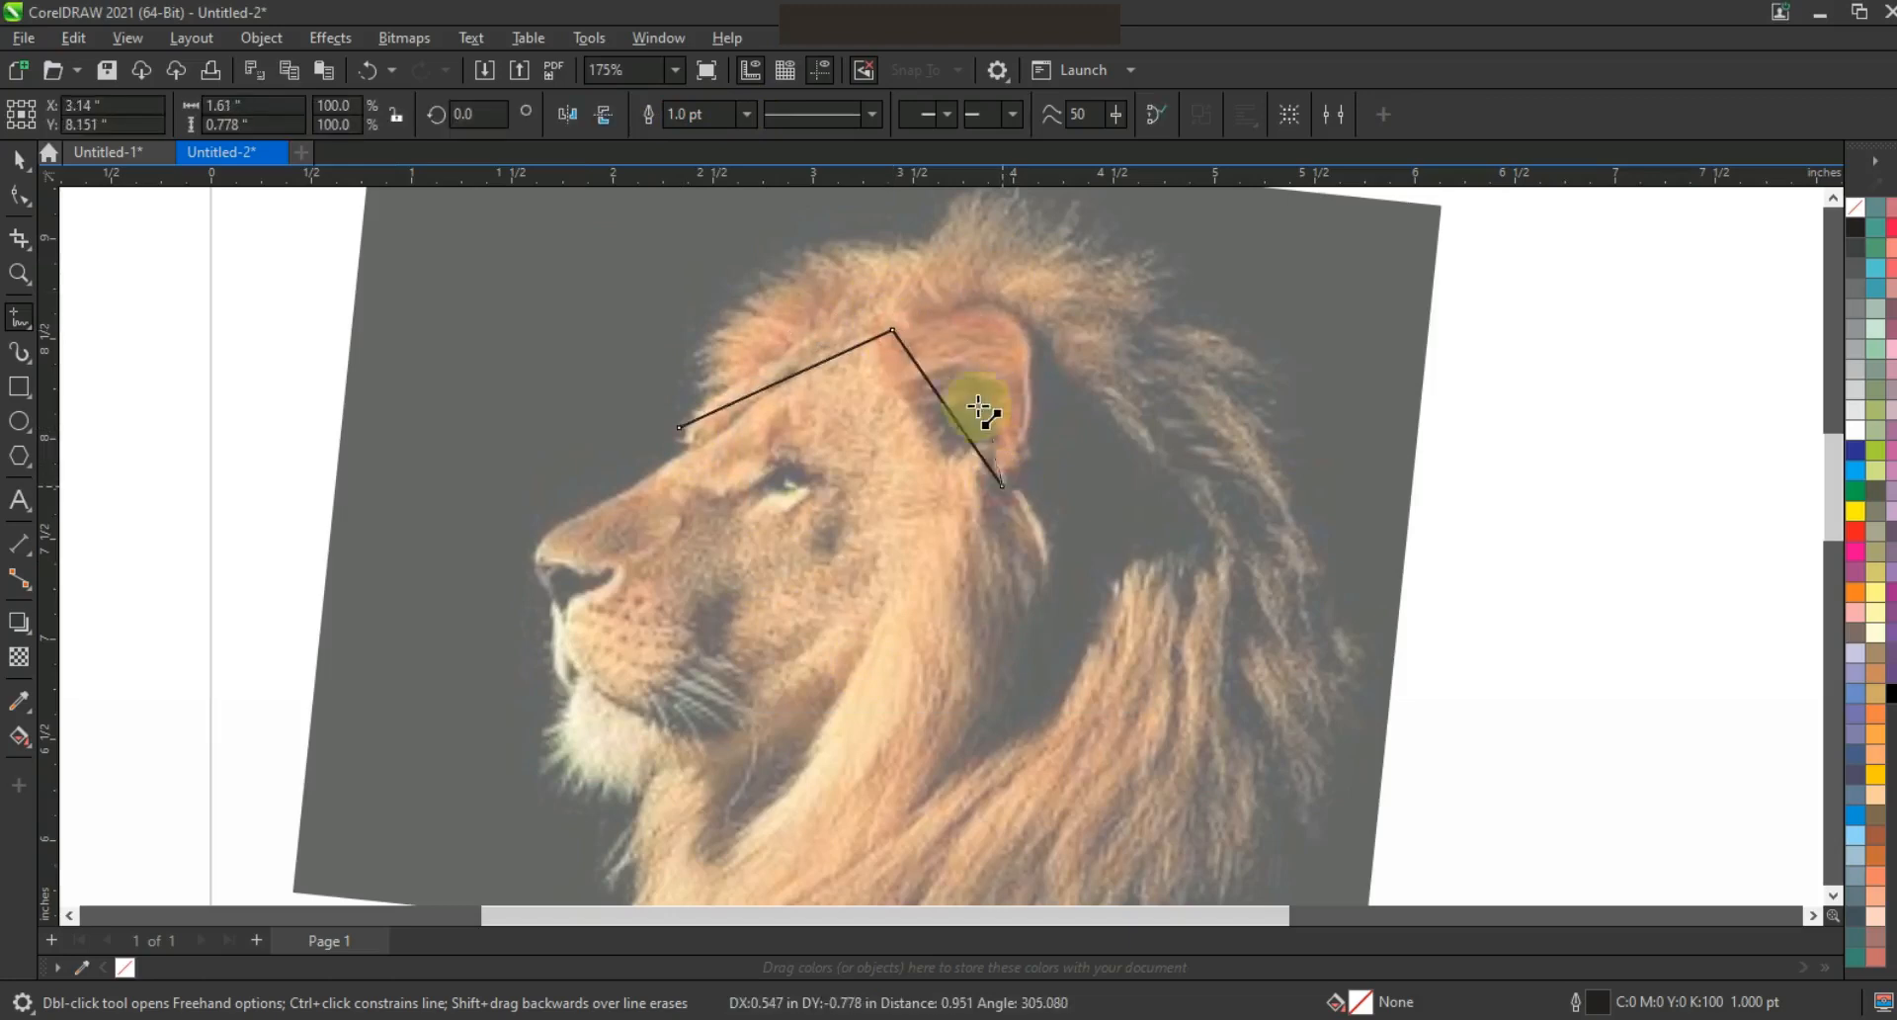
click(1002, 410)
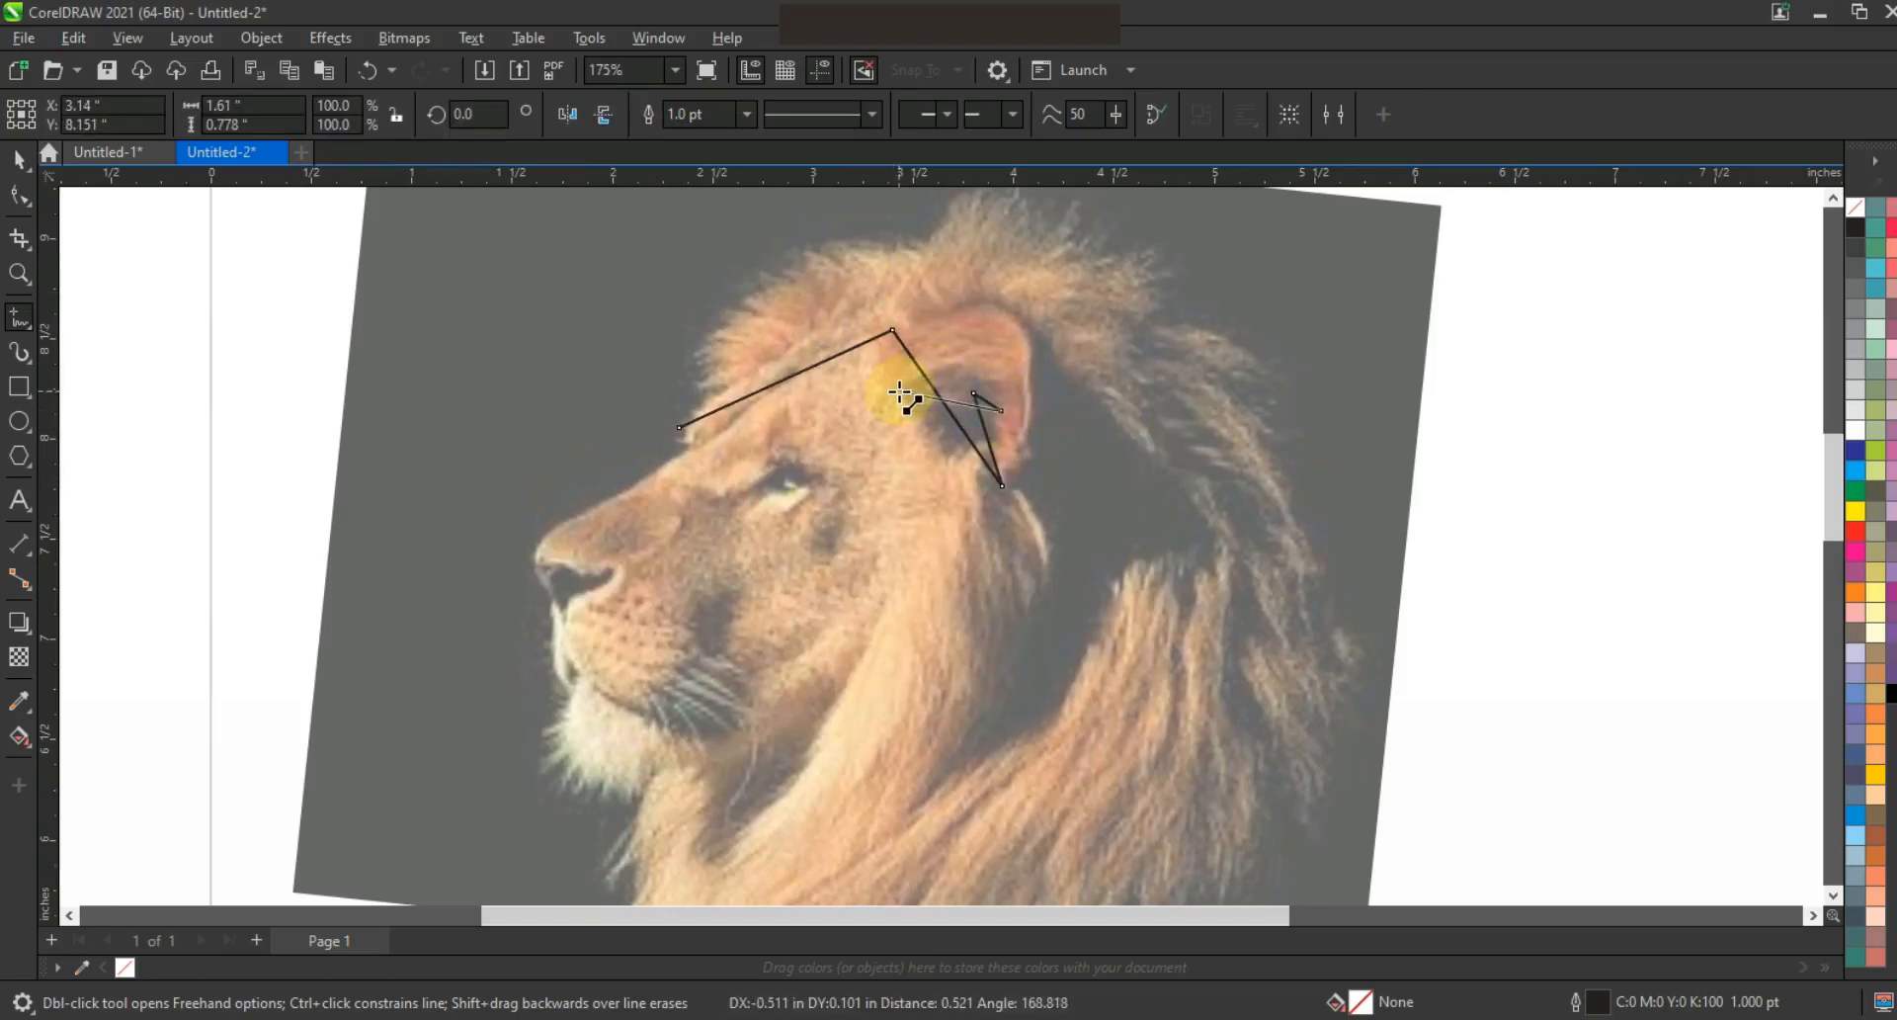
click(895, 423)
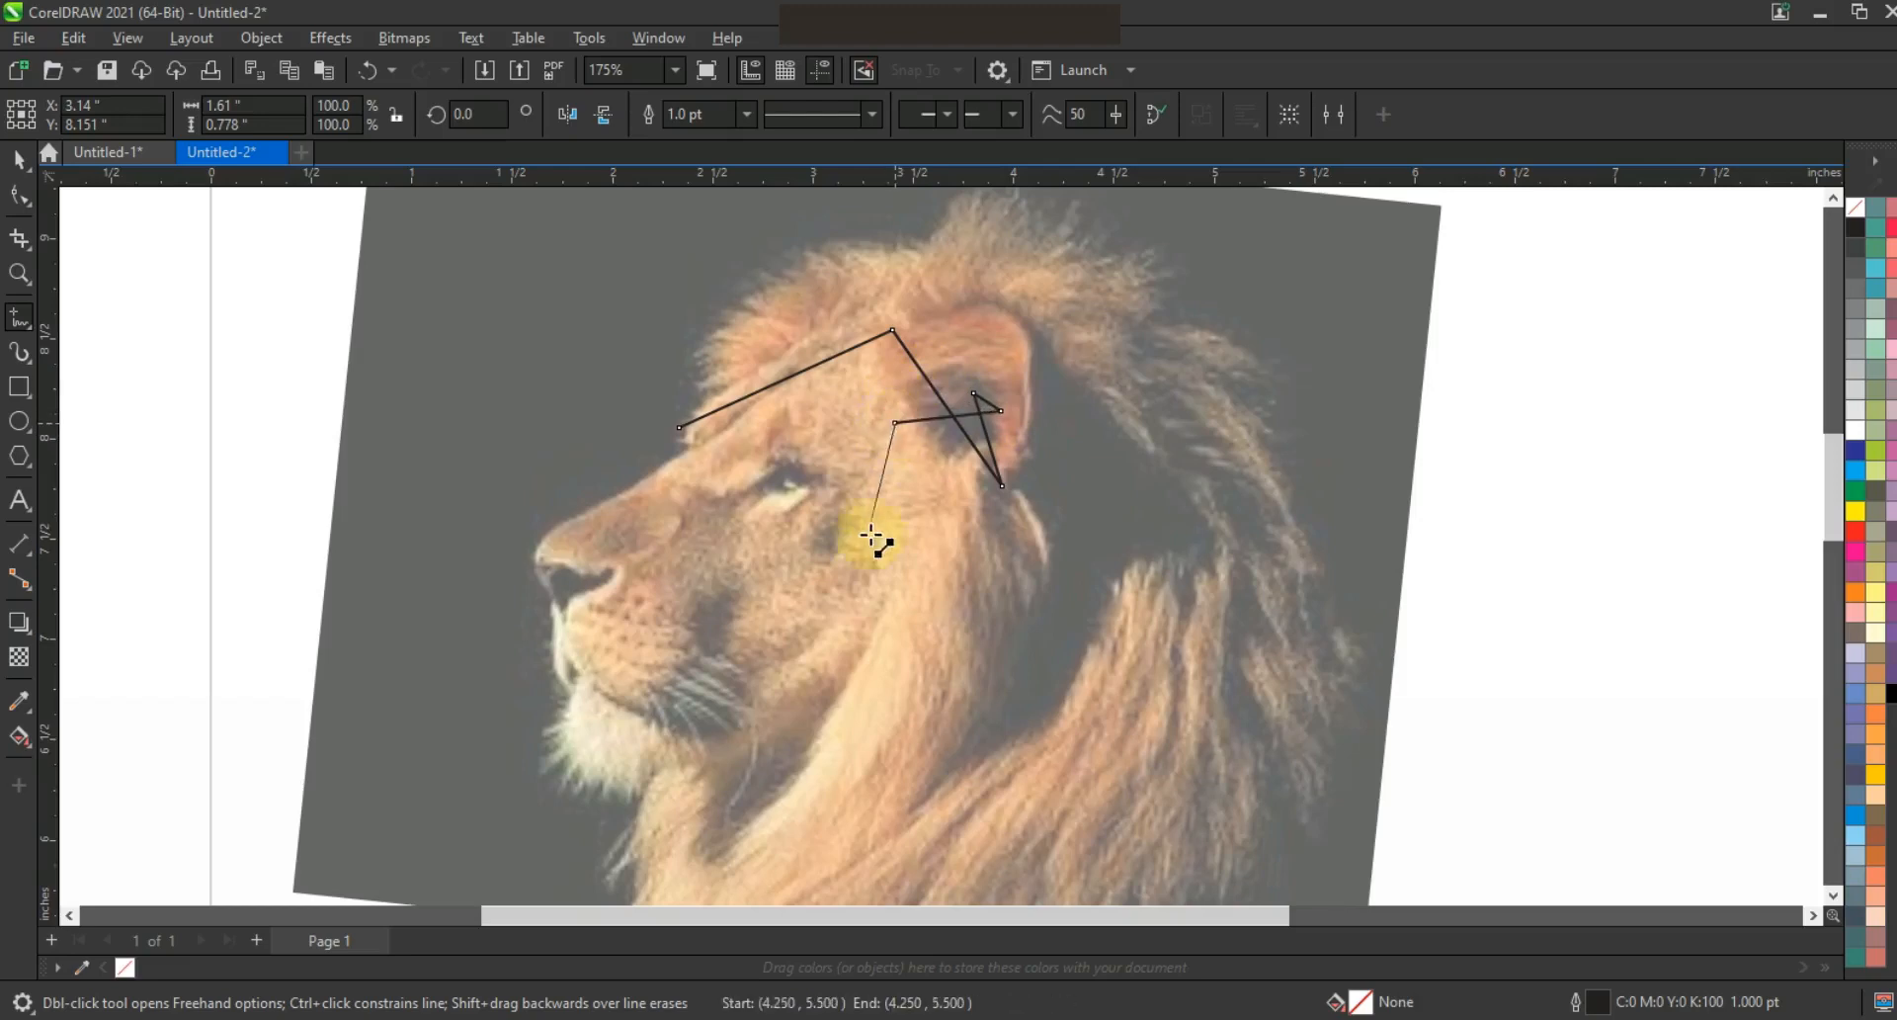
click(711, 571)
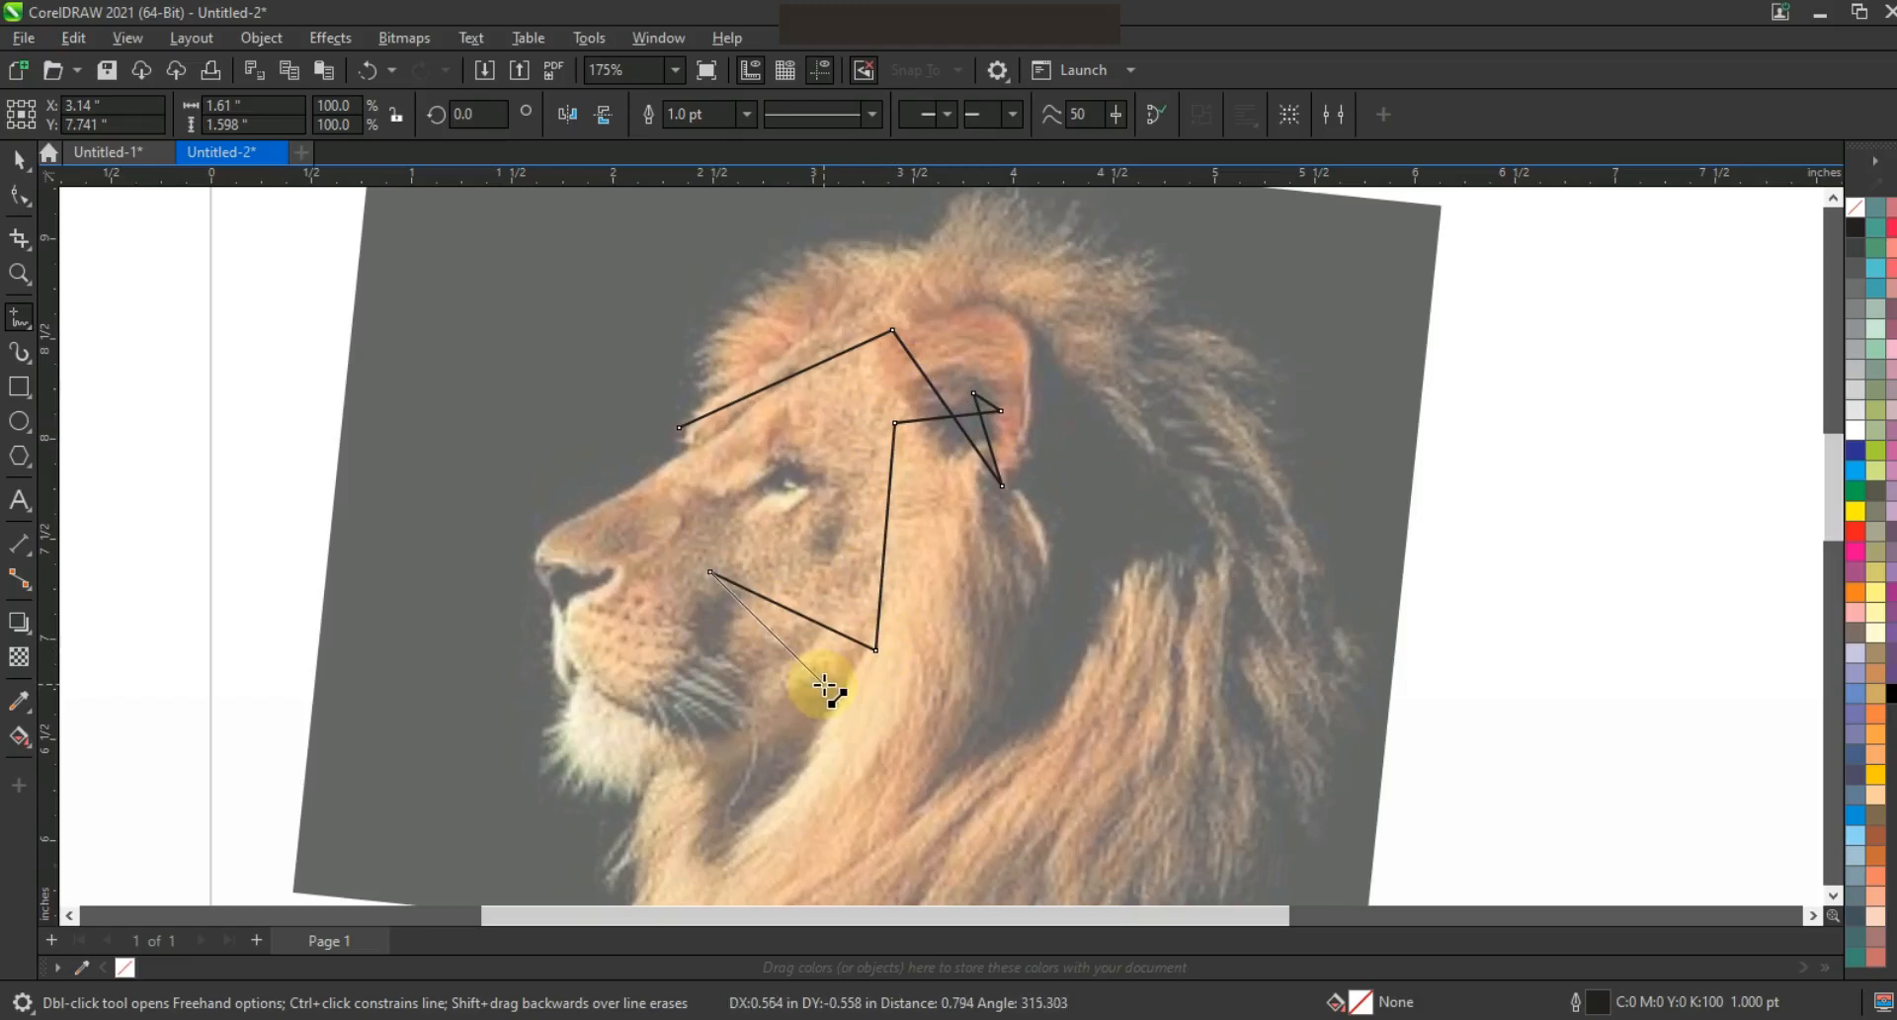
click(599, 595)
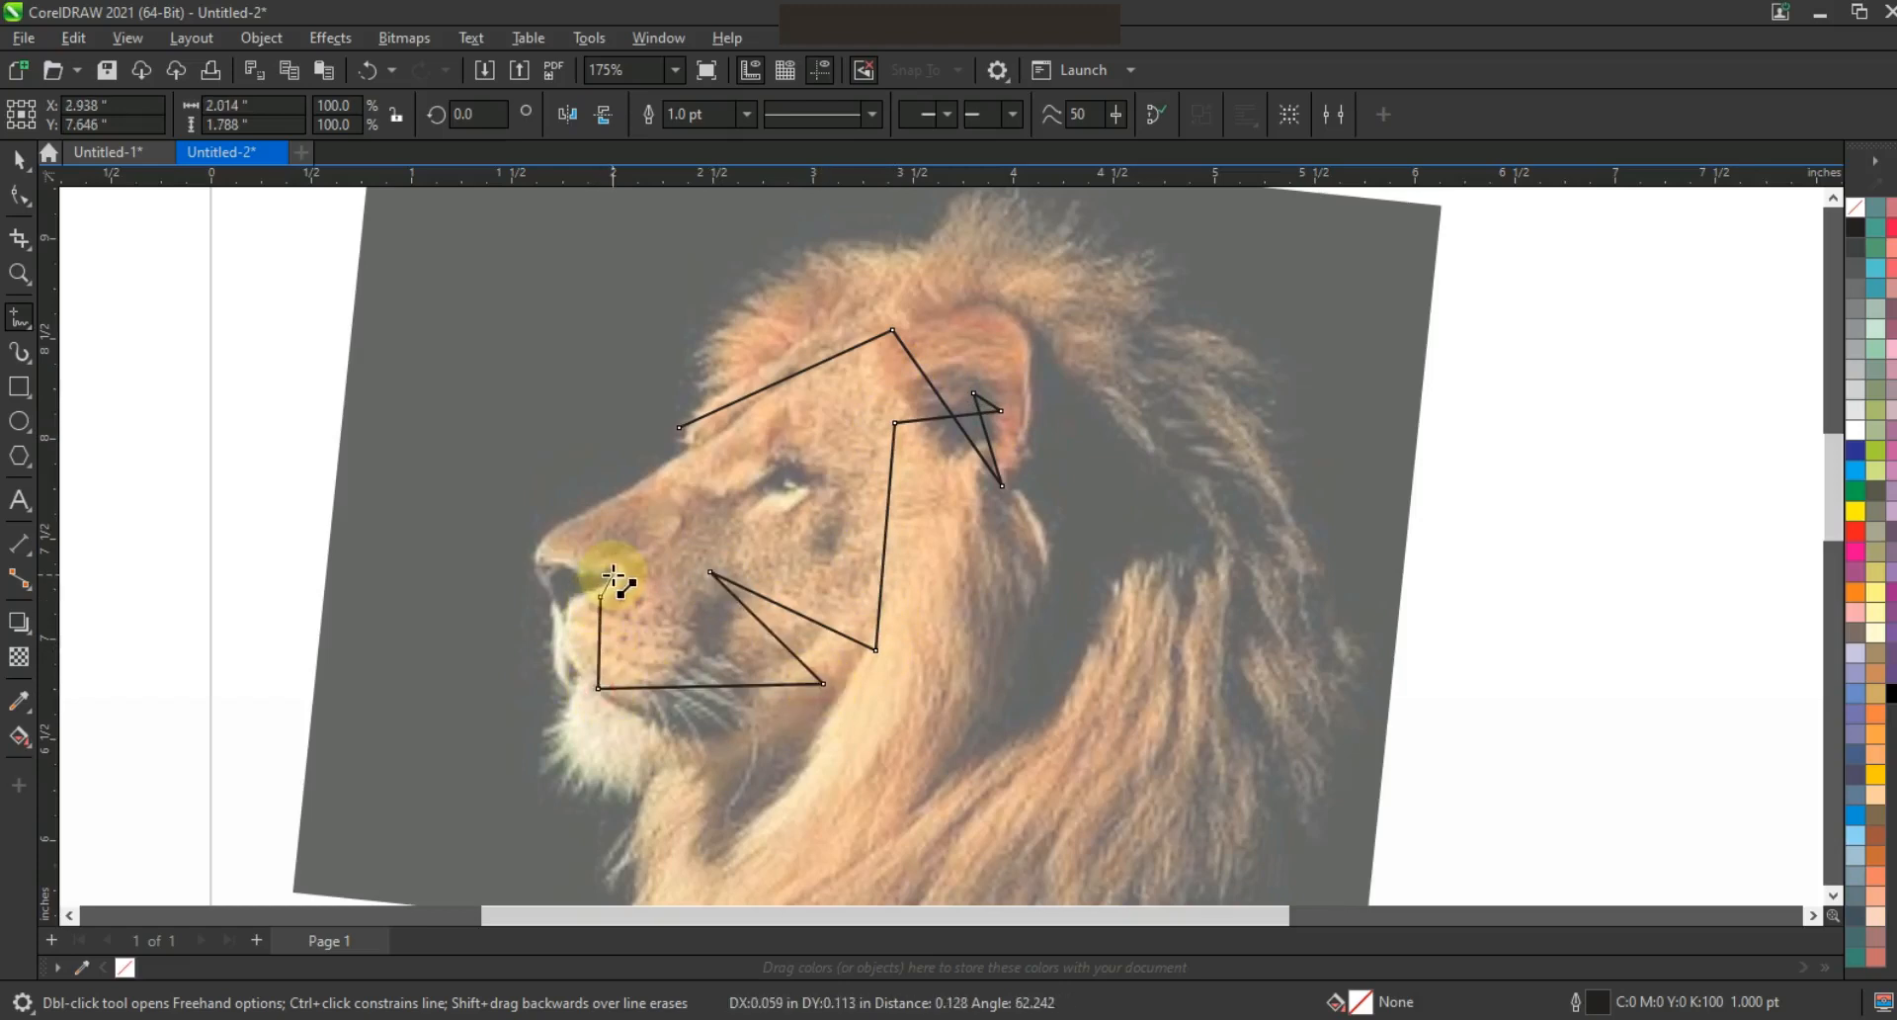
click(559, 531)
Close the lion outline at the brow and select all its nodes
double_click(728, 428)
click(678, 428)
click(19, 194)
drag(292, 241, 1171, 731)
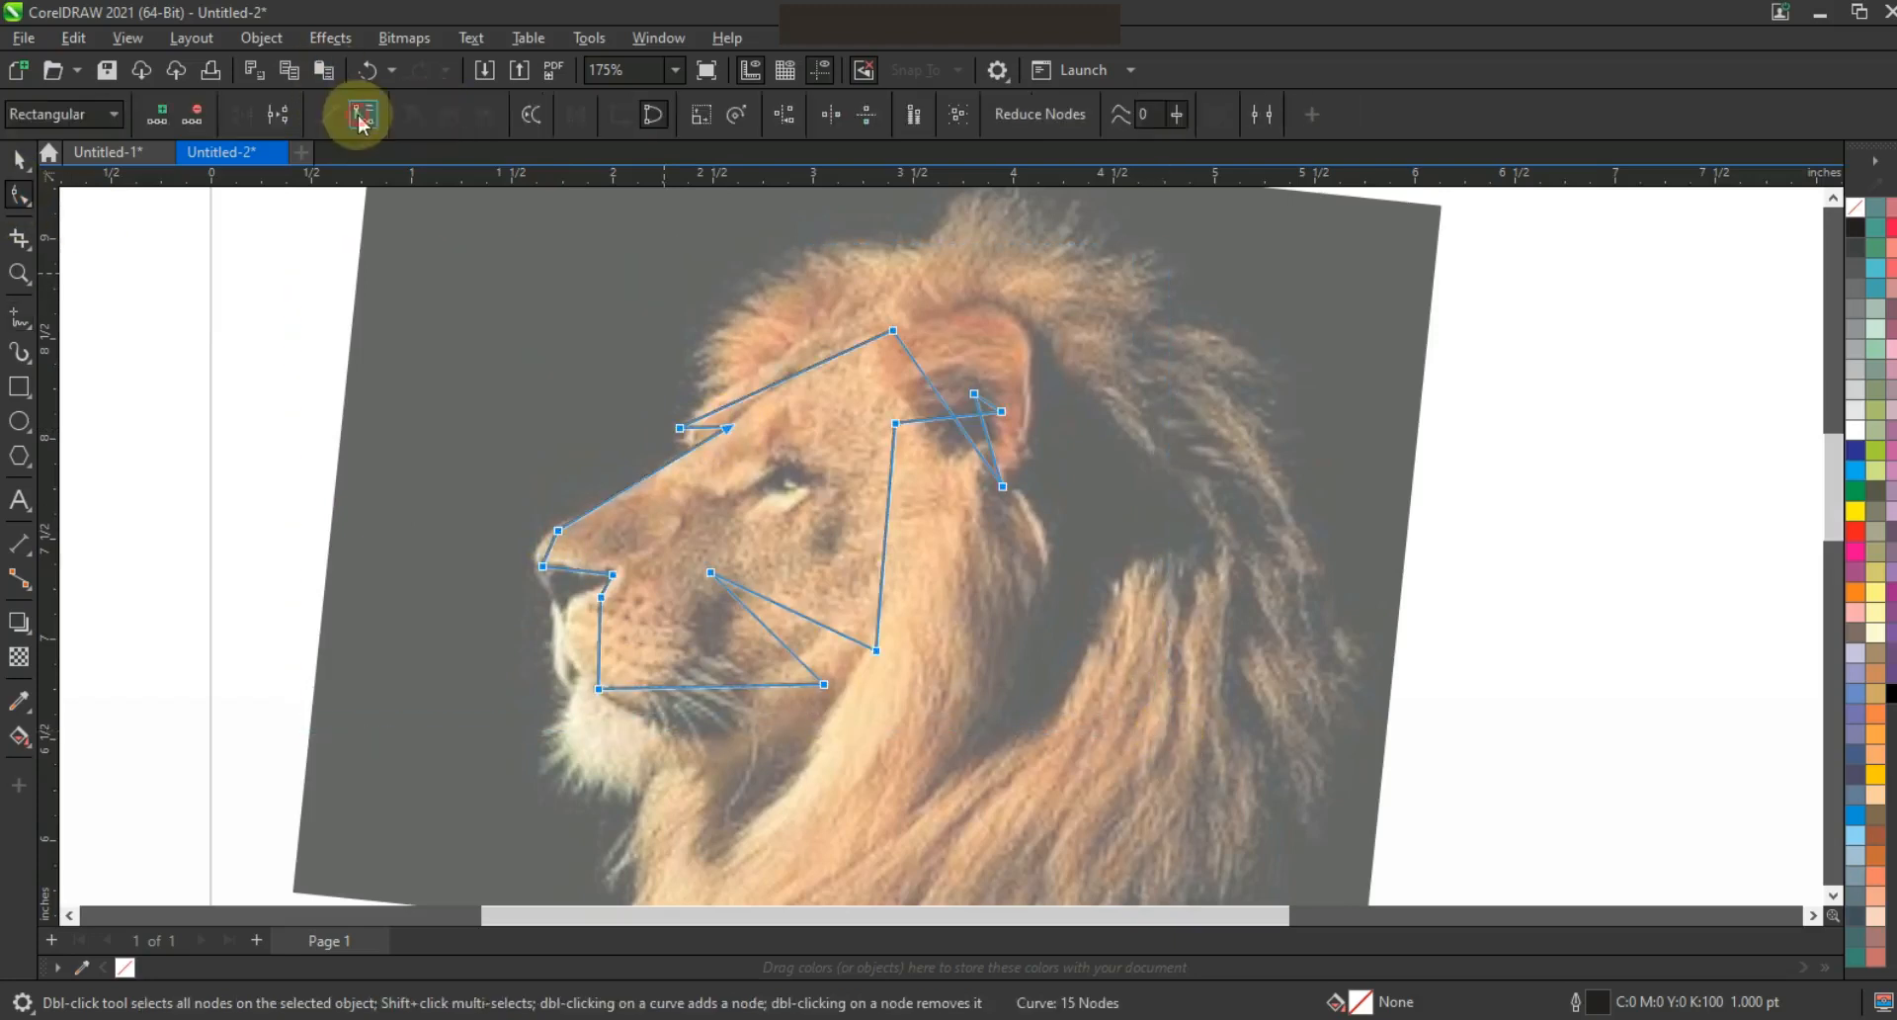
Curve the back-of-head line around the ear and enlarge the ear curve
drag(860, 363, 858, 365)
drag(929, 381, 973, 263)
drag(967, 434, 1051, 392)
drag(974, 263, 1026, 239)
drag(1050, 392, 1078, 380)
drag(1028, 239, 1025, 229)
Raise the inner ear curve and curve the ear's lower inner edge
click(929, 424)
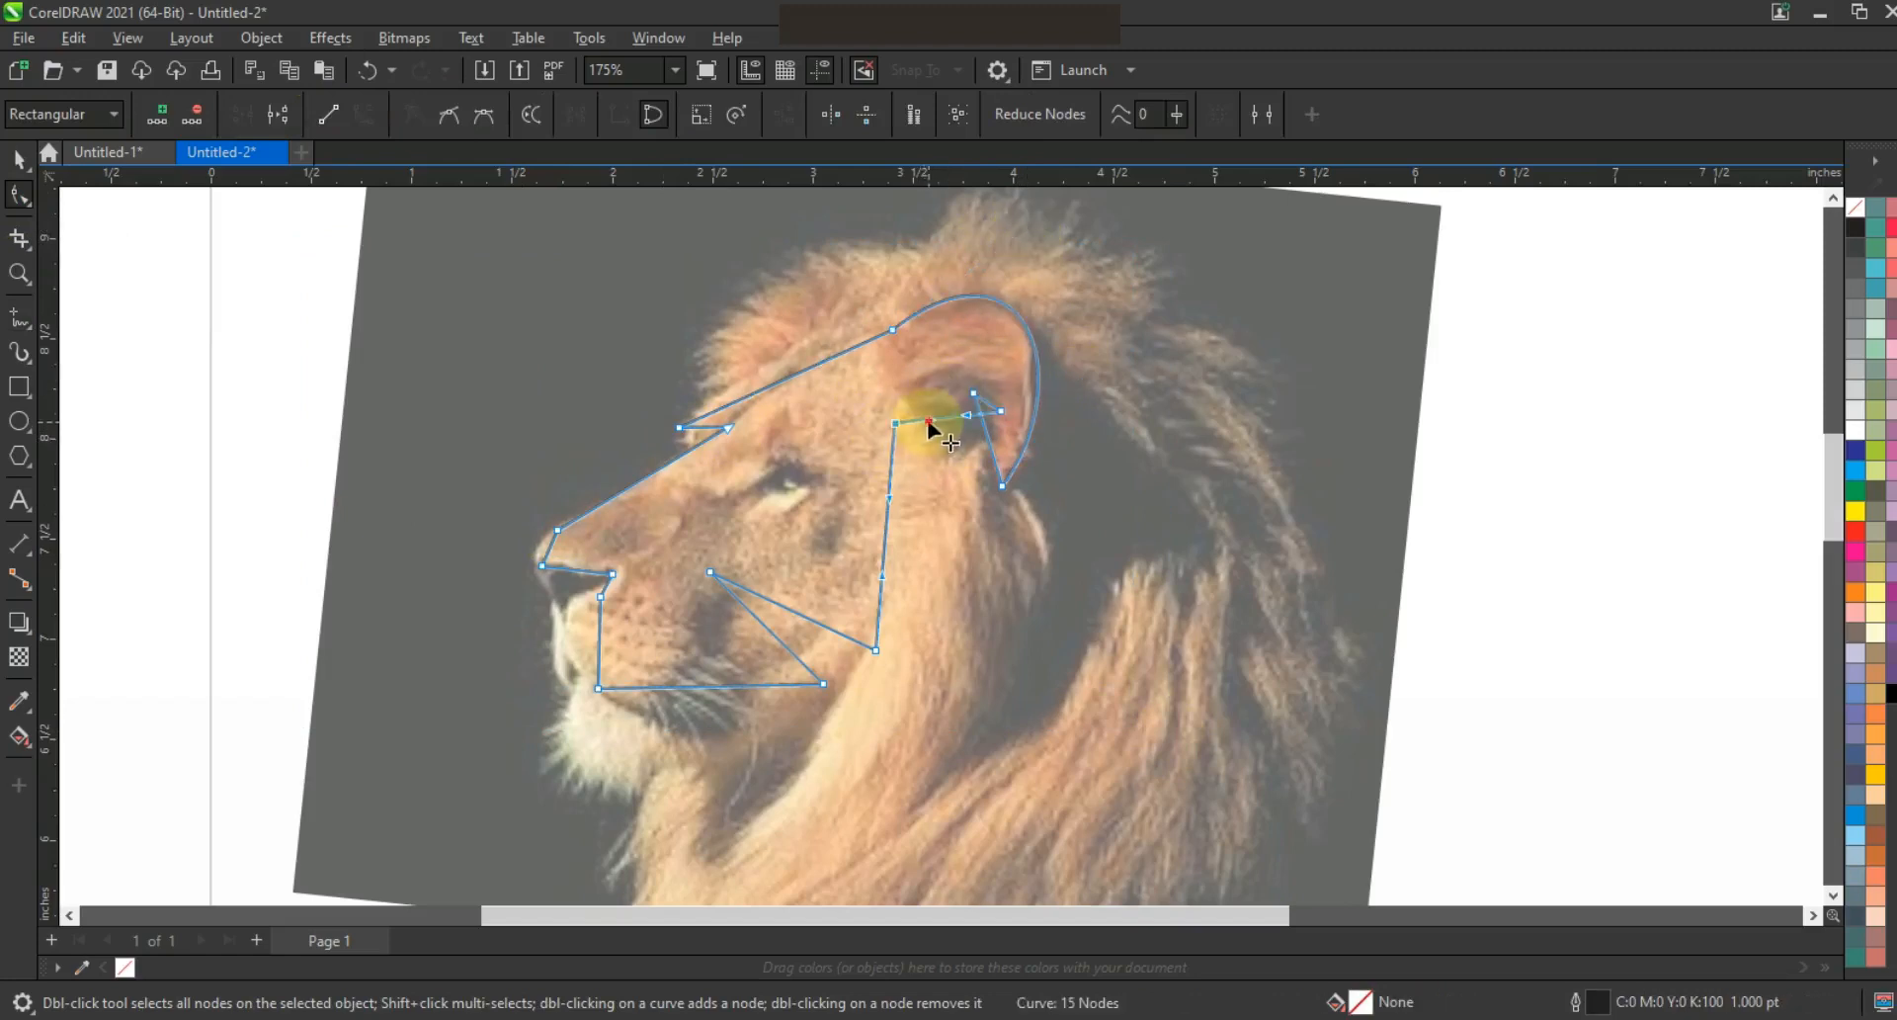
mouse_move(916, 372)
mouse_down()
mouse_move(903, 348)
mouse_move(1007, 323)
mouse_move(905, 345)
mouse_up()
drag(1004, 487, 995, 493)
drag(980, 427, 999, 462)
click(991, 403)
click(1089, 426)
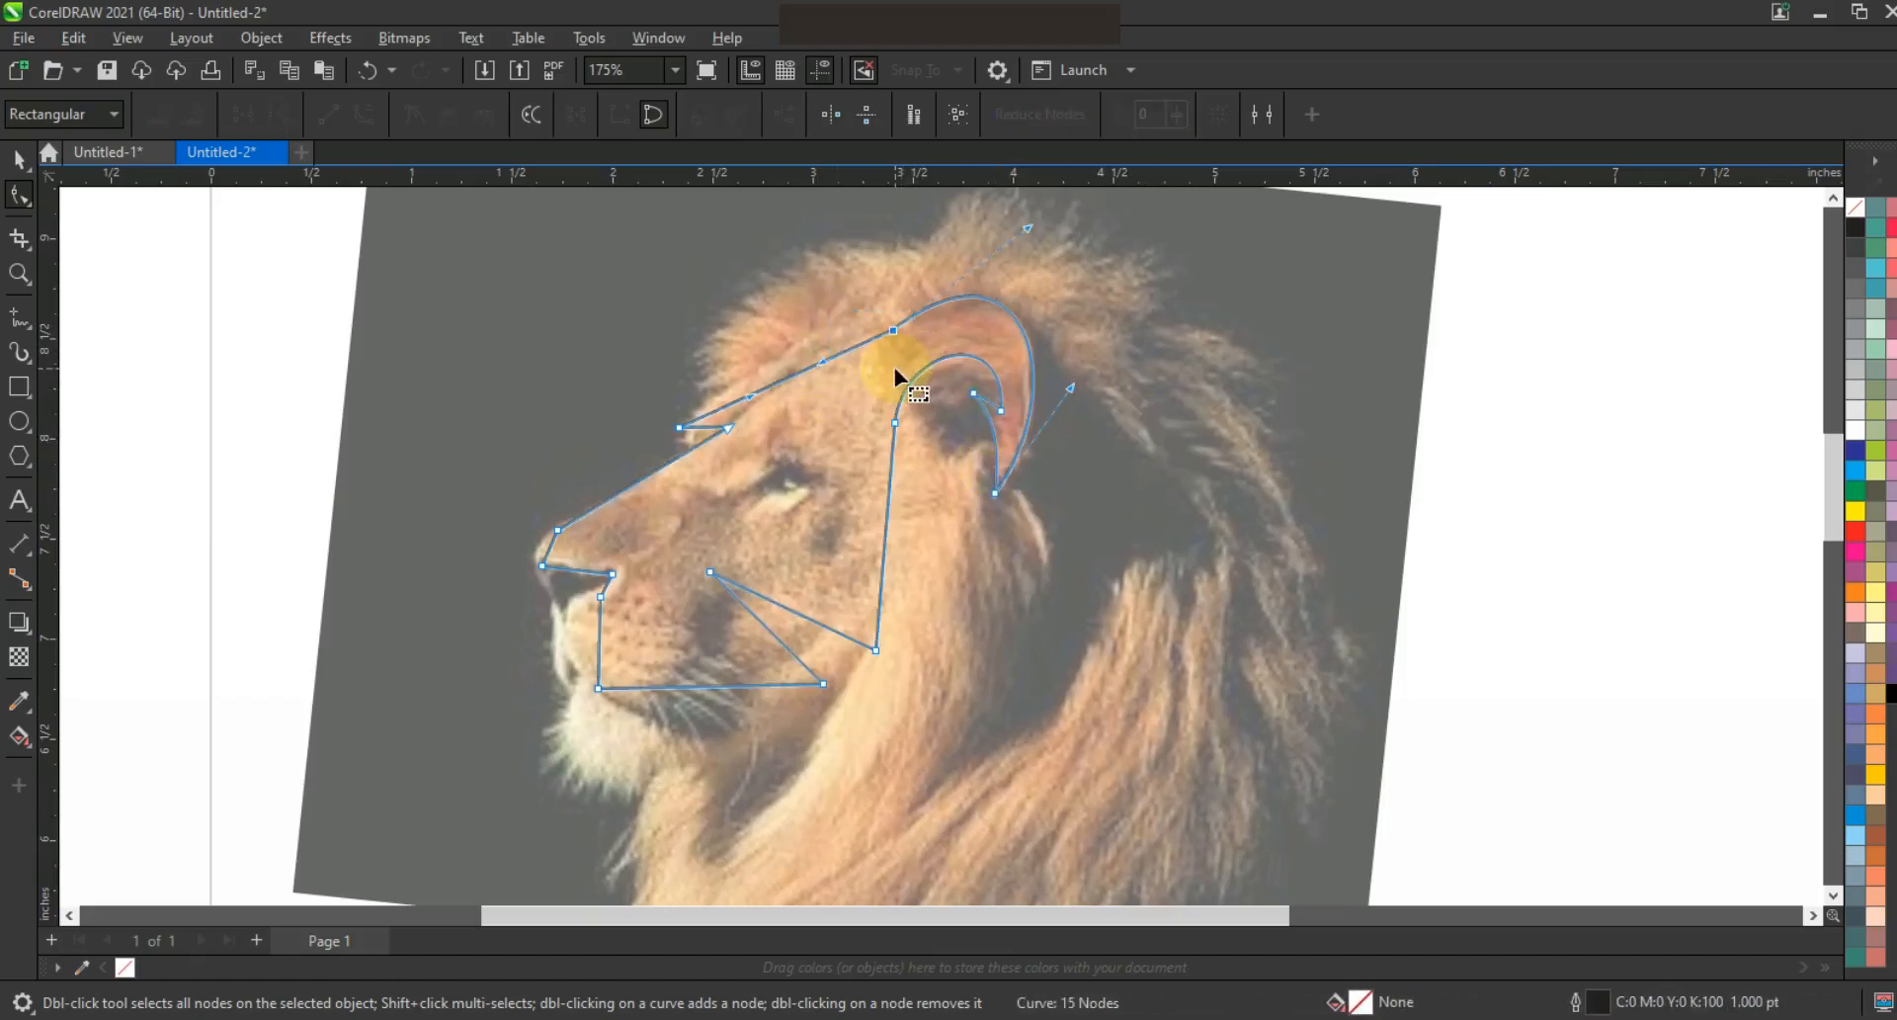
Bend the forehead and nose bridge into smooth curves
drag(804, 304, 712, 372)
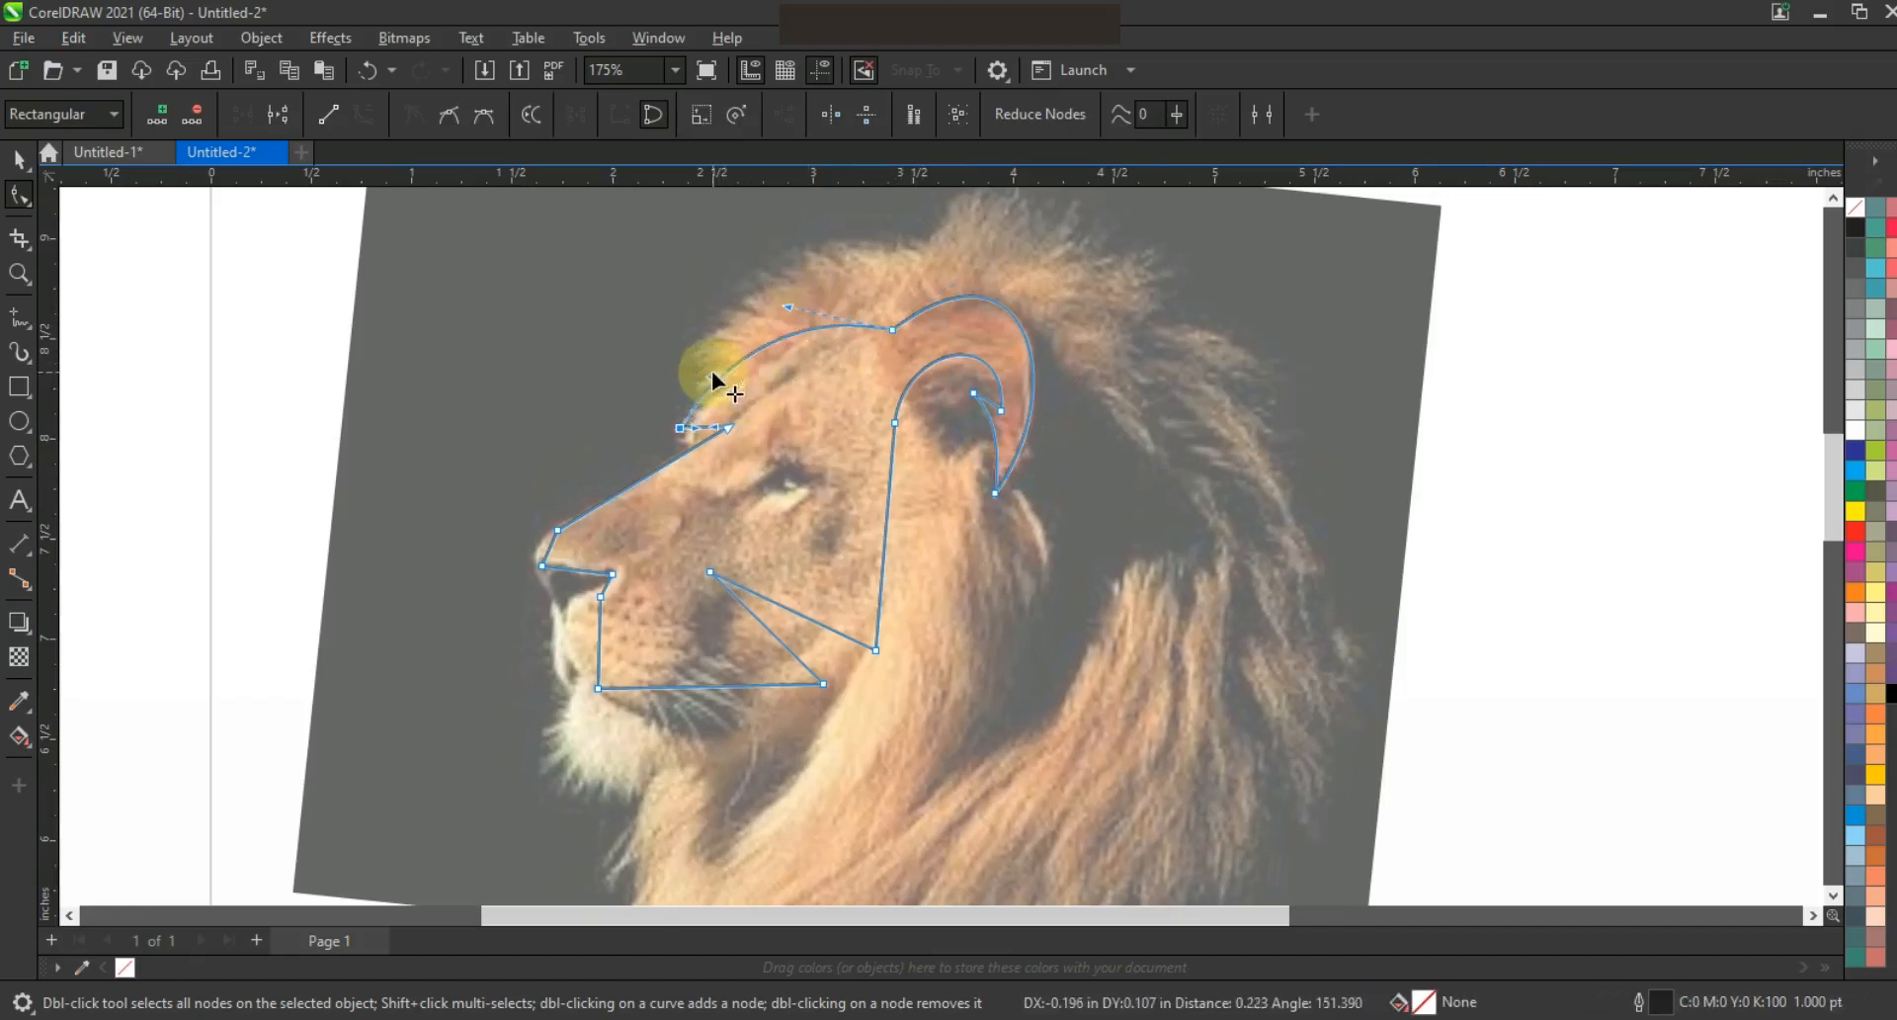
drag(802, 313, 781, 315)
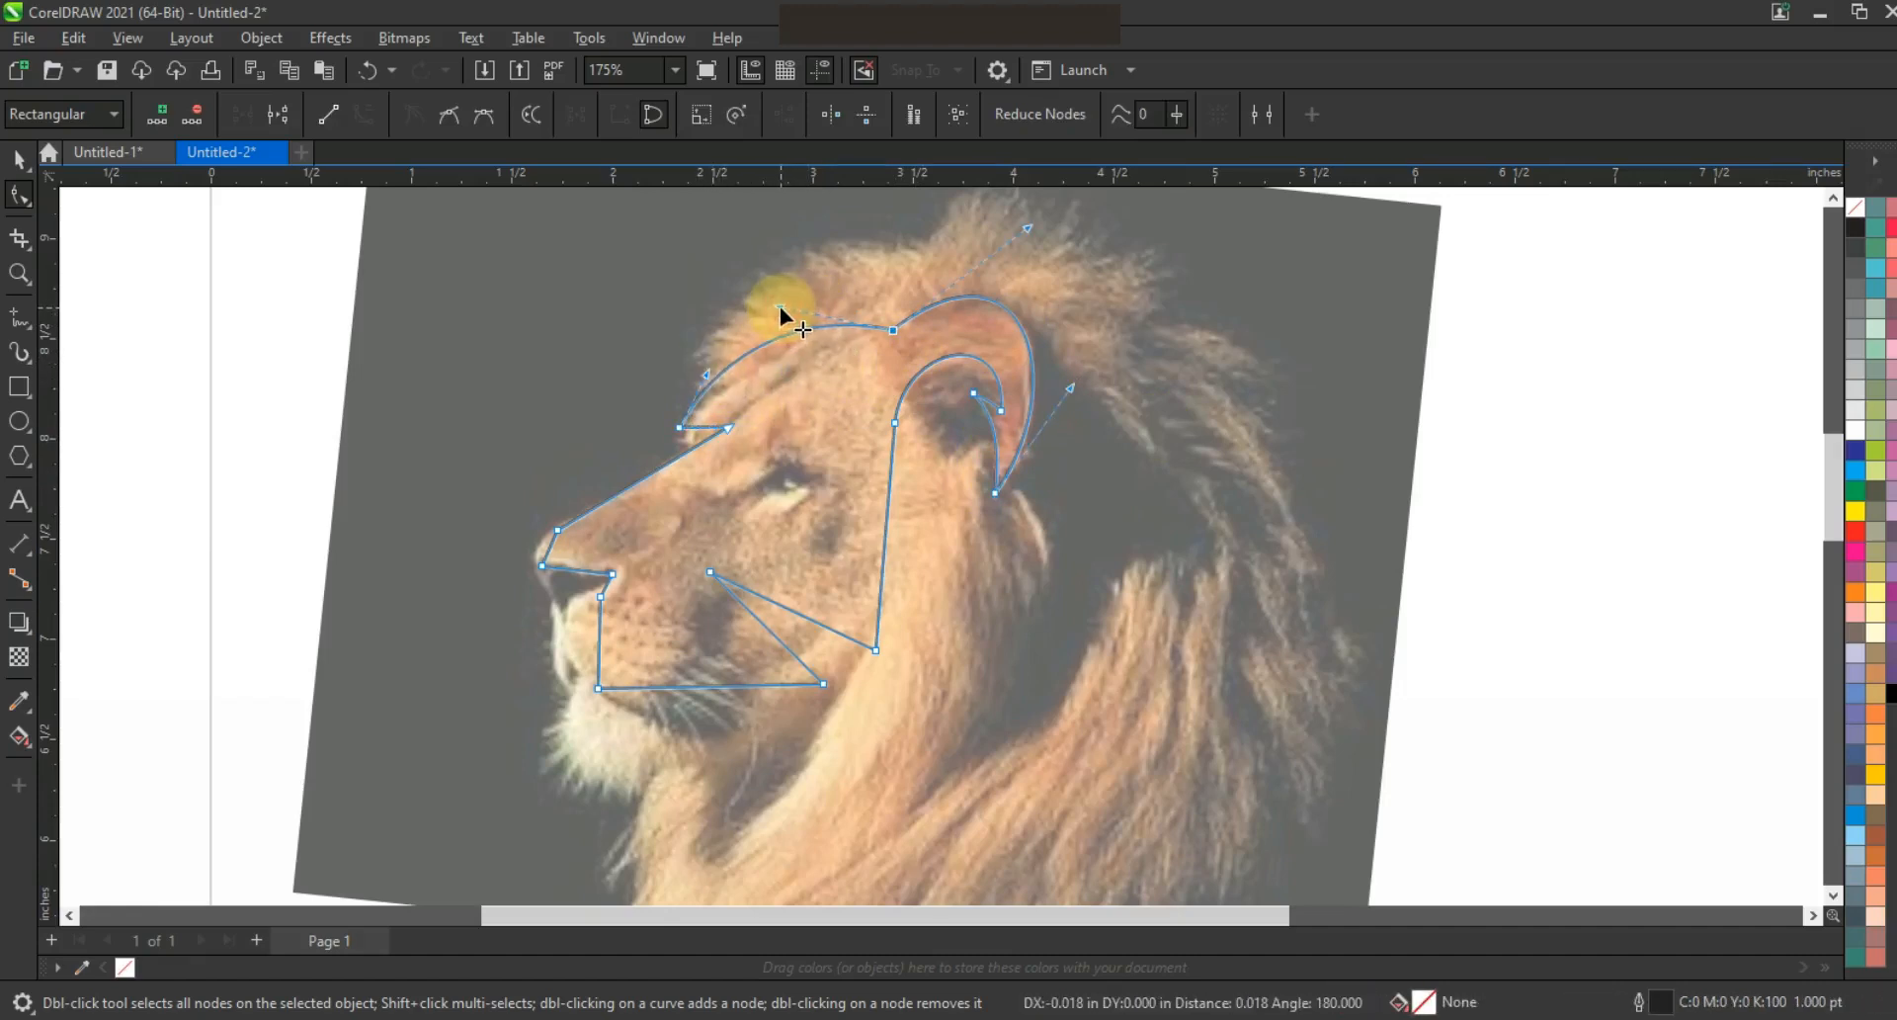
drag(742, 446, 742, 447)
drag(637, 484, 716, 432)
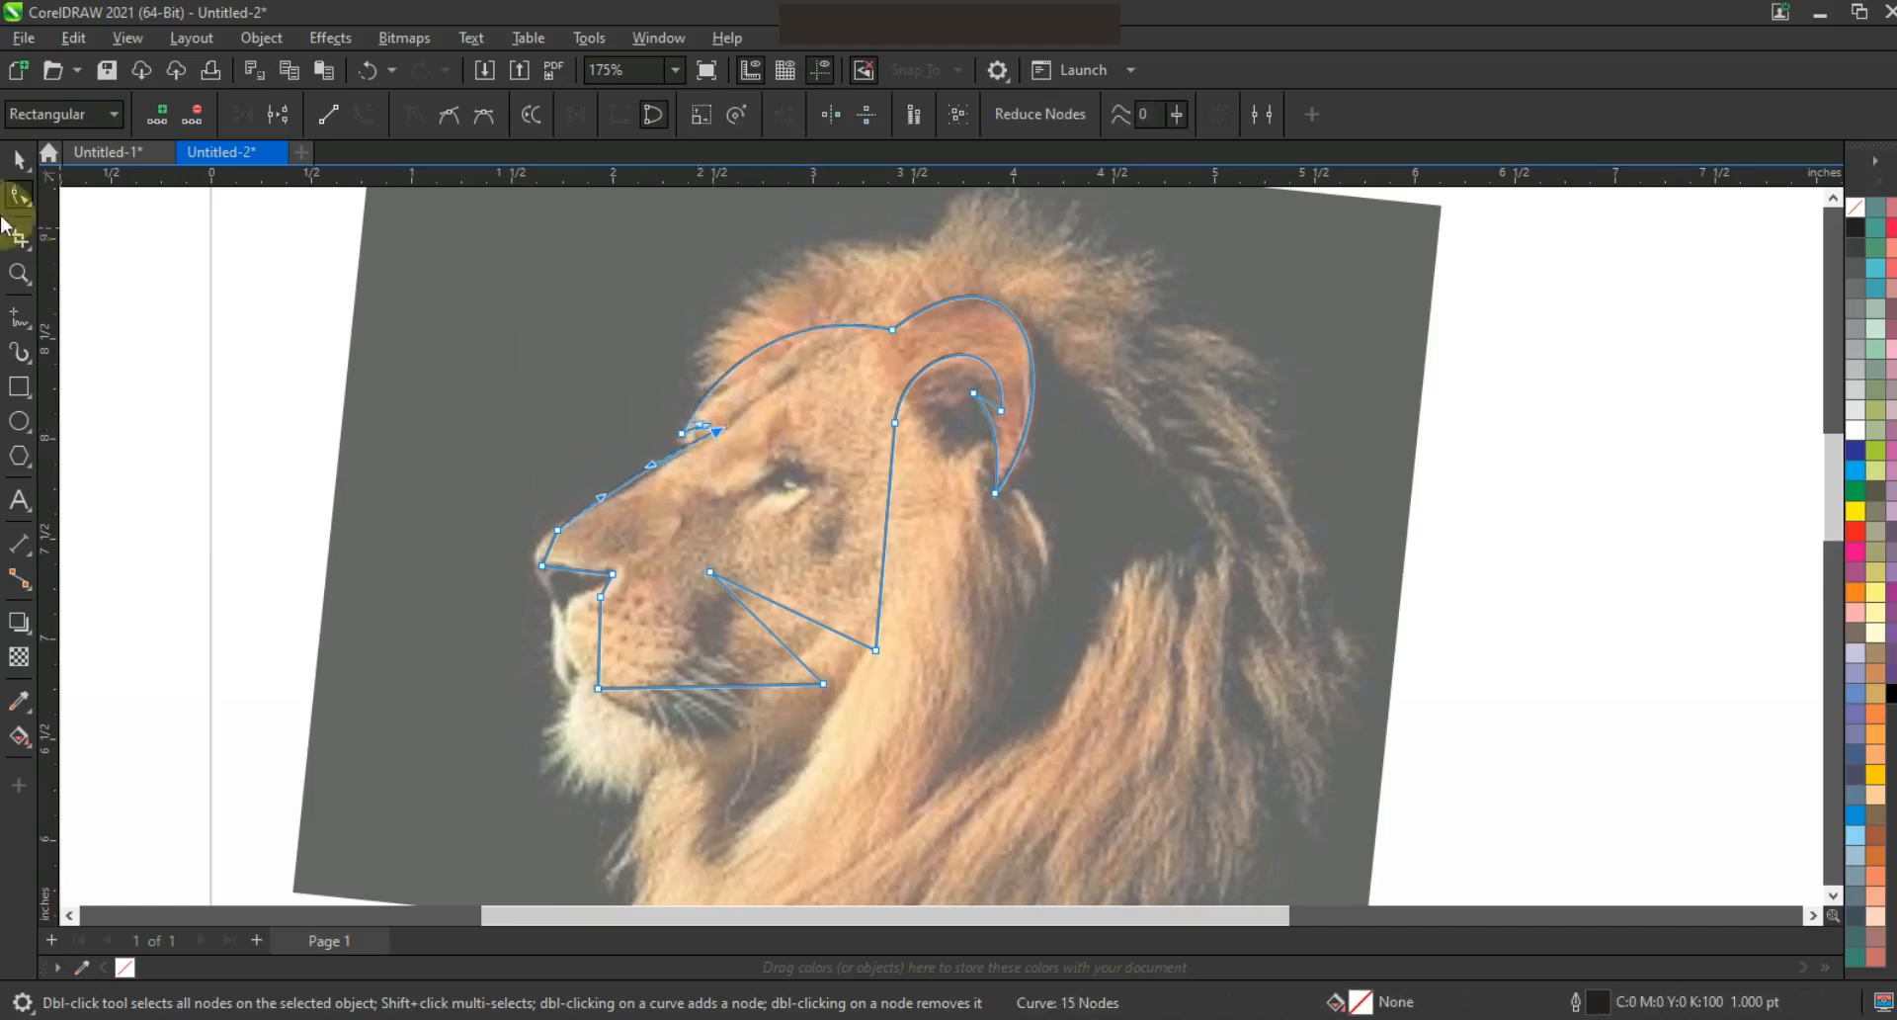
Zoom in on the brow notch and straighten the short brow segment
click(17, 277)
drag(622, 378, 963, 513)
click(20, 198)
click(496, 461)
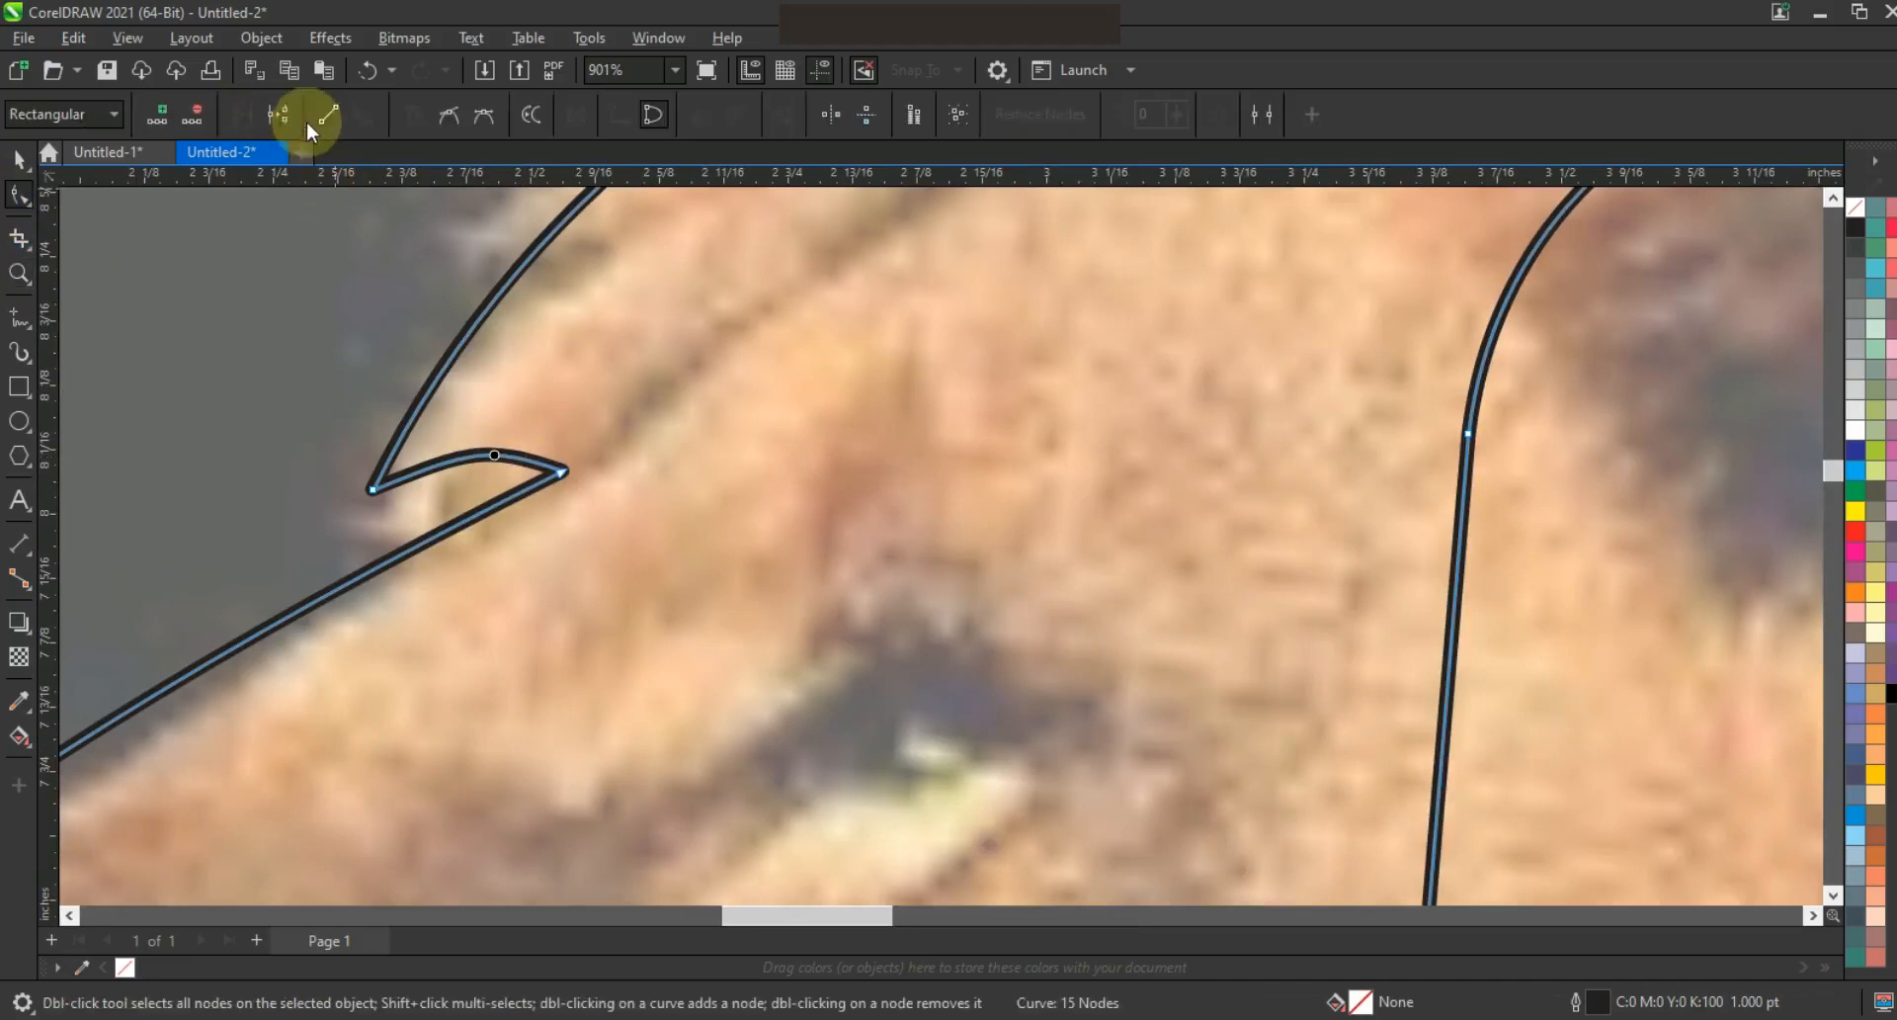
Make the brow segment a straight line and zoom in on the lion's head
click(328, 115)
key(z)
right_click(378, 318)
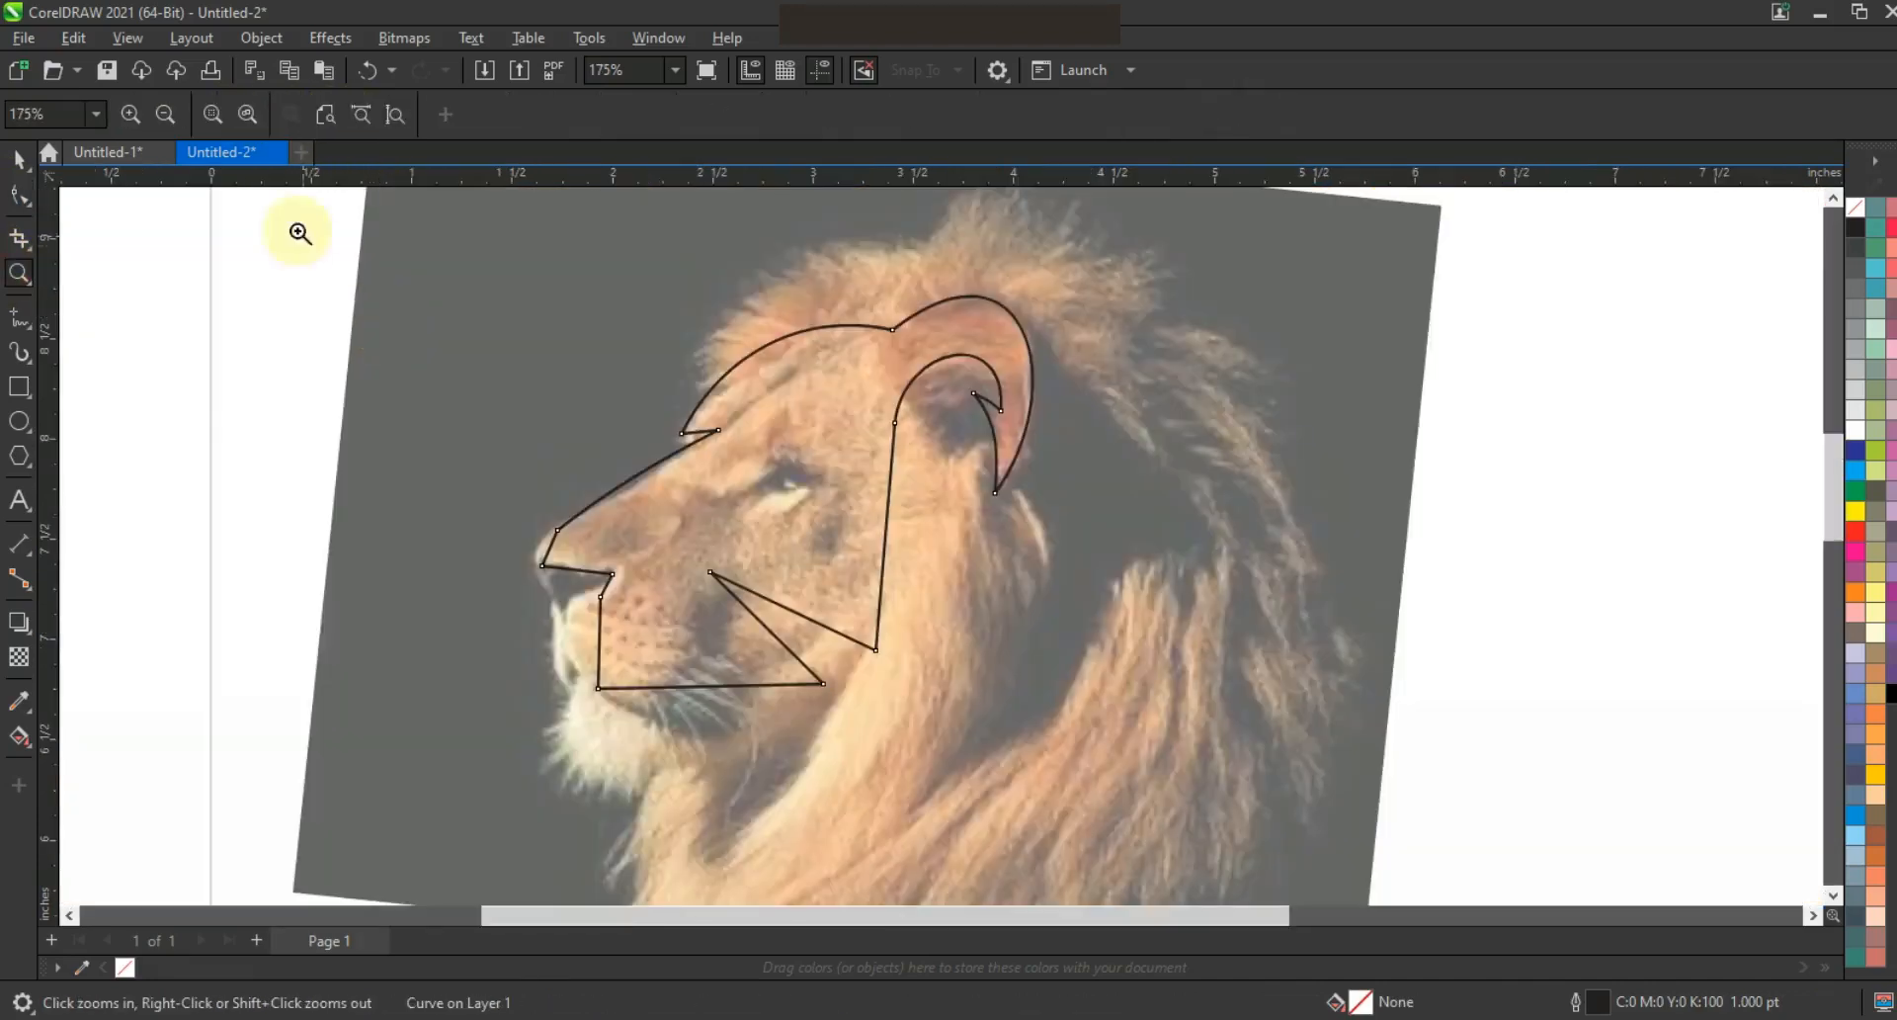
right_click(478, 352)
drag(470, 348, 1304, 766)
Curve the ear-to-jaw line and bulge the back of the jaw outward
click(19, 198)
click(948, 376)
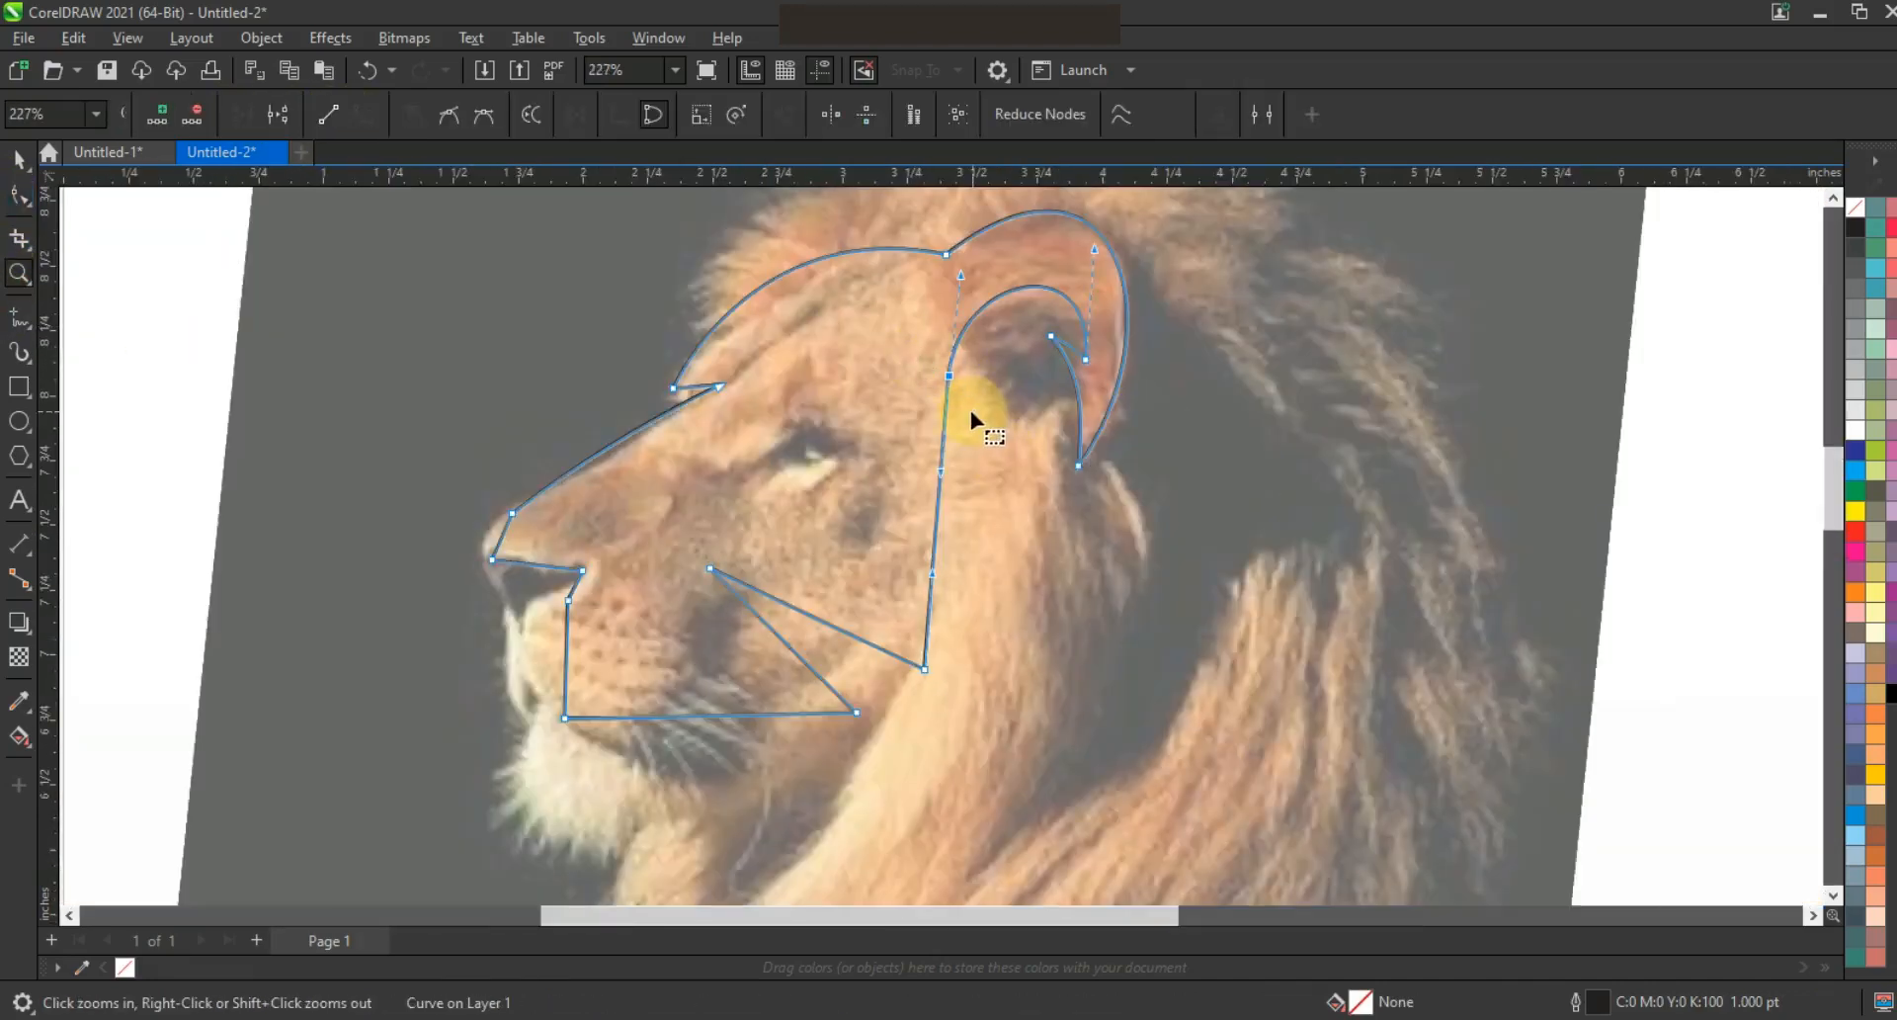
drag(948, 487, 1022, 521)
drag(925, 669, 907, 663)
drag(986, 603, 1001, 646)
drag(1029, 506, 1077, 528)
Curve the upper cheek and bottom jaw segments
drag(781, 608, 836, 652)
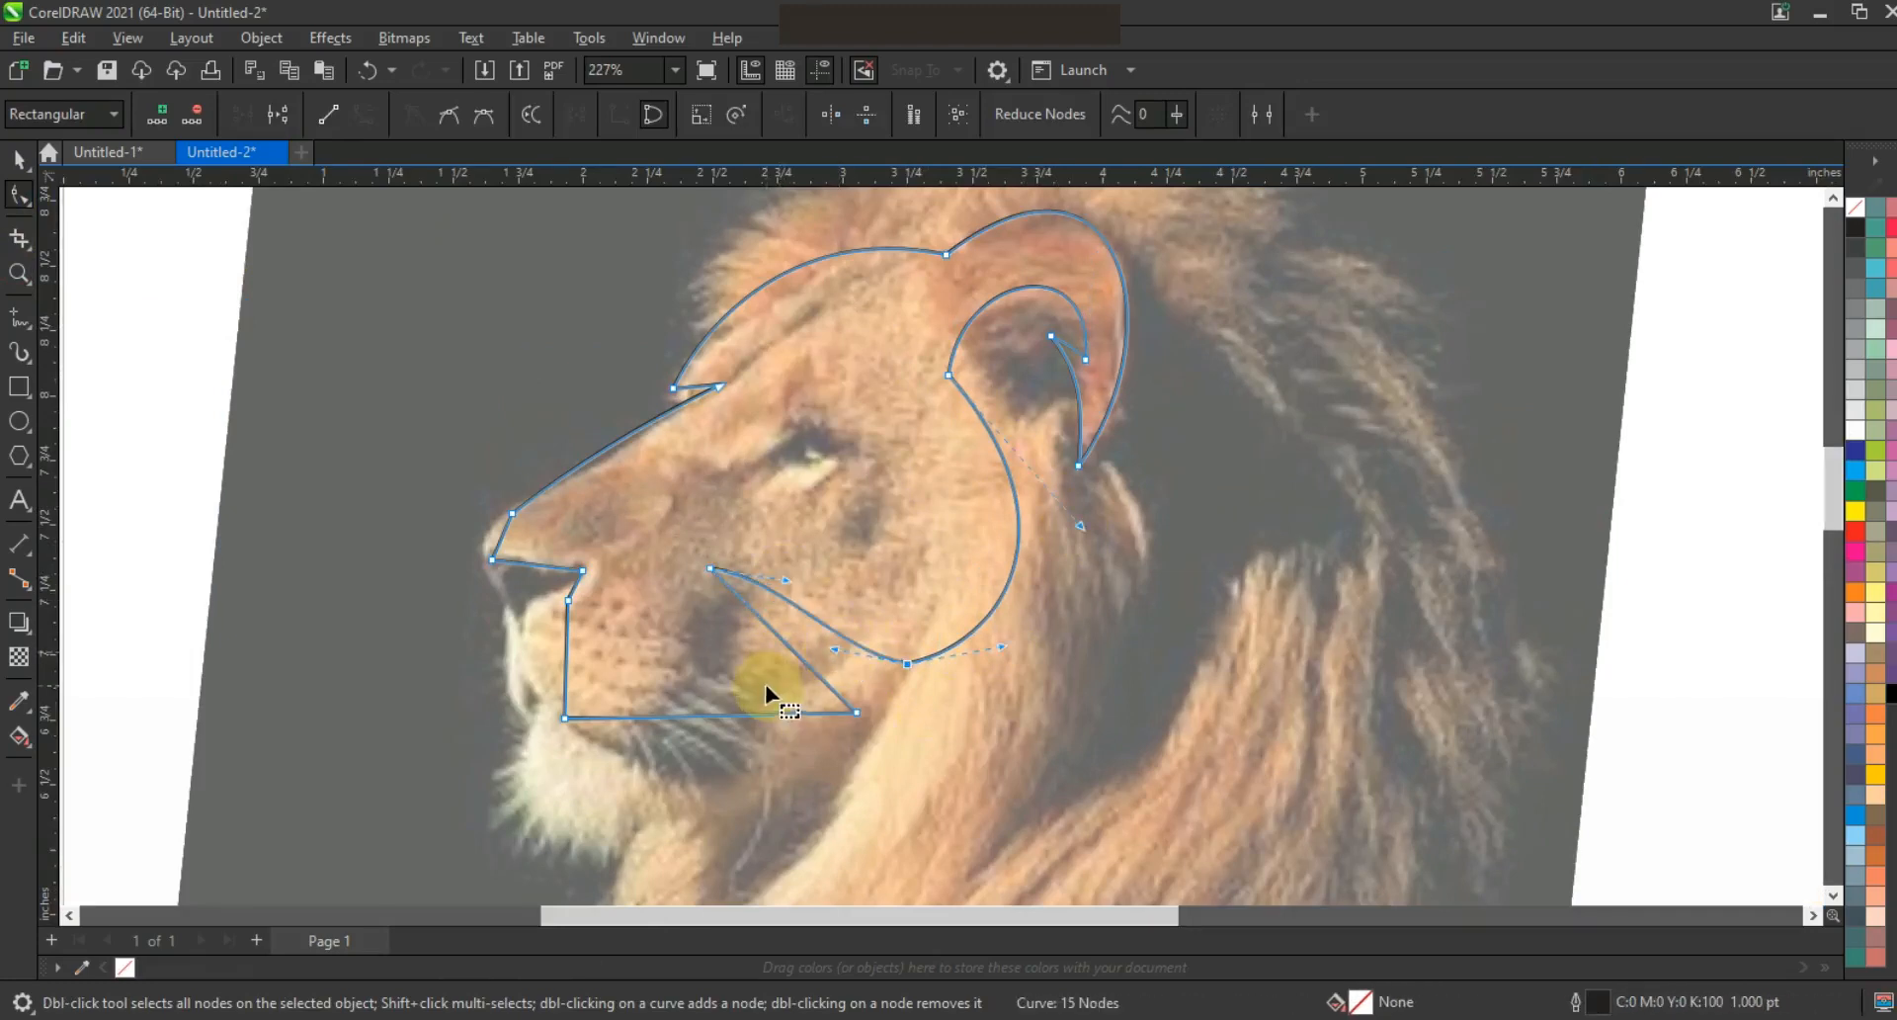
drag(761, 718, 669, 807)
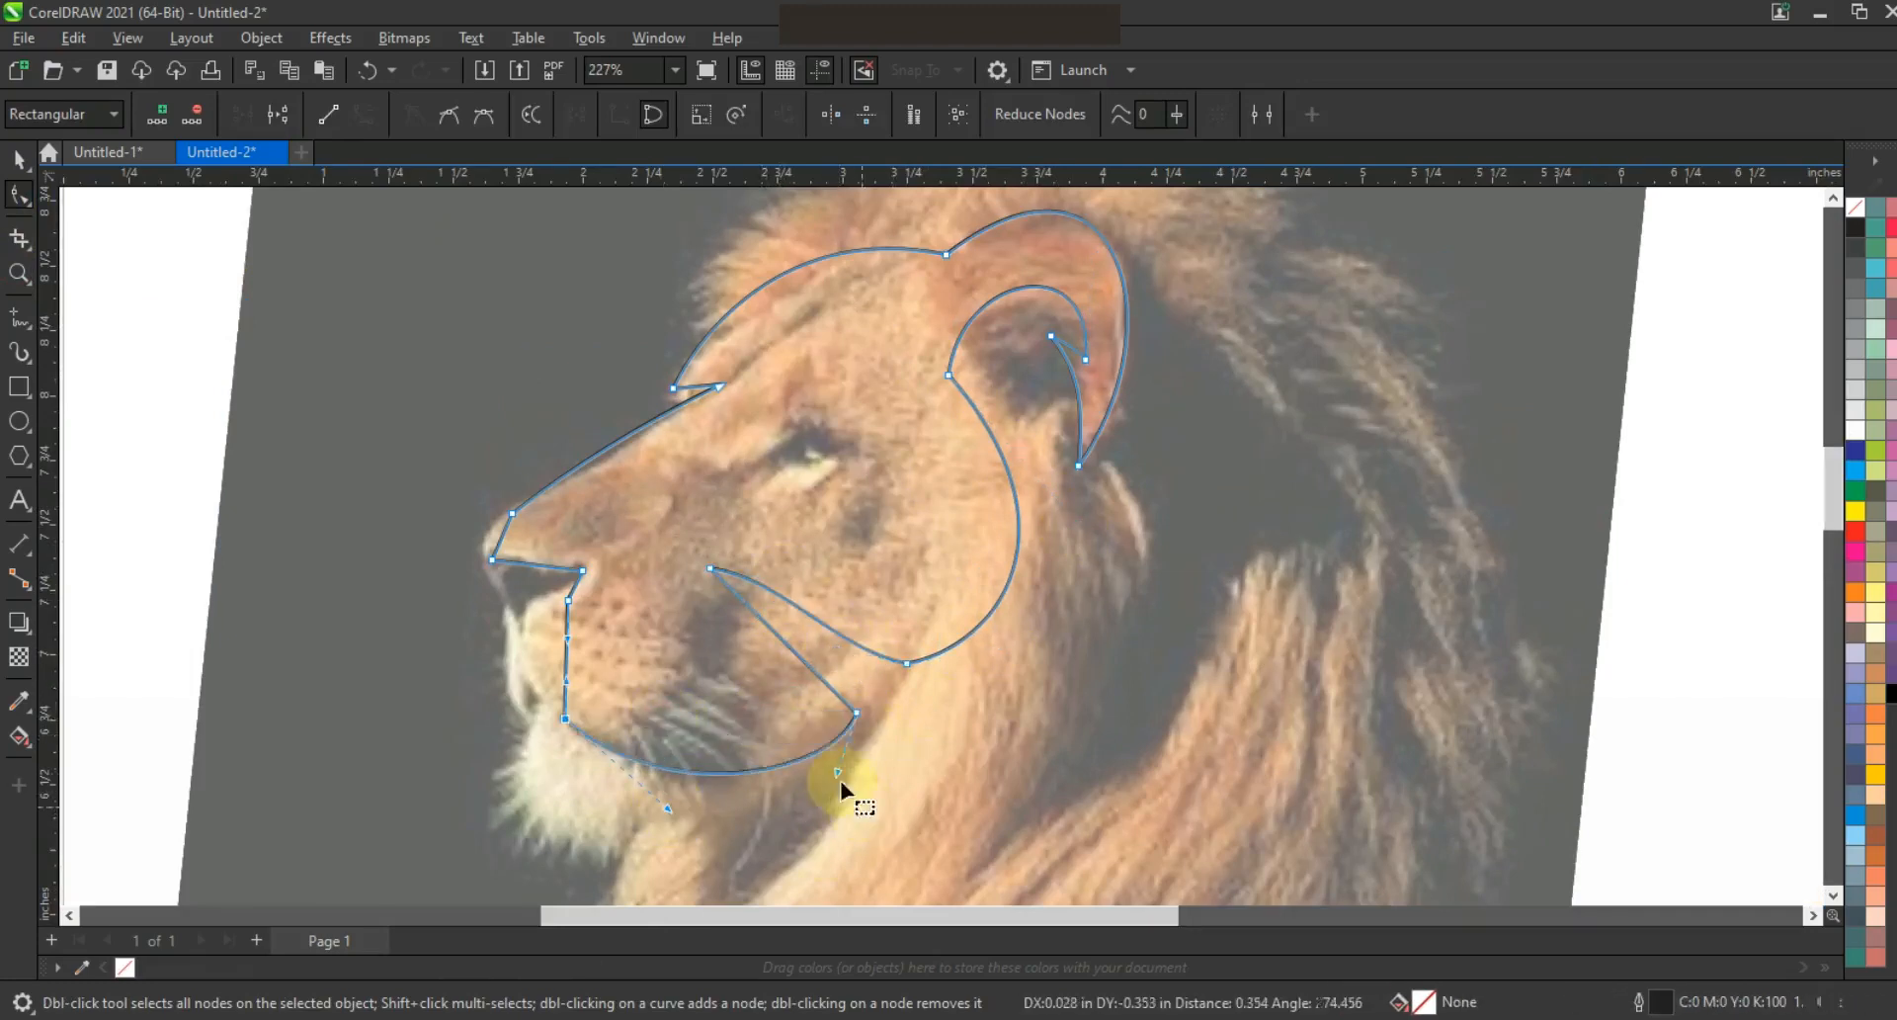
click(825, 677)
drag(762, 614, 816, 667)
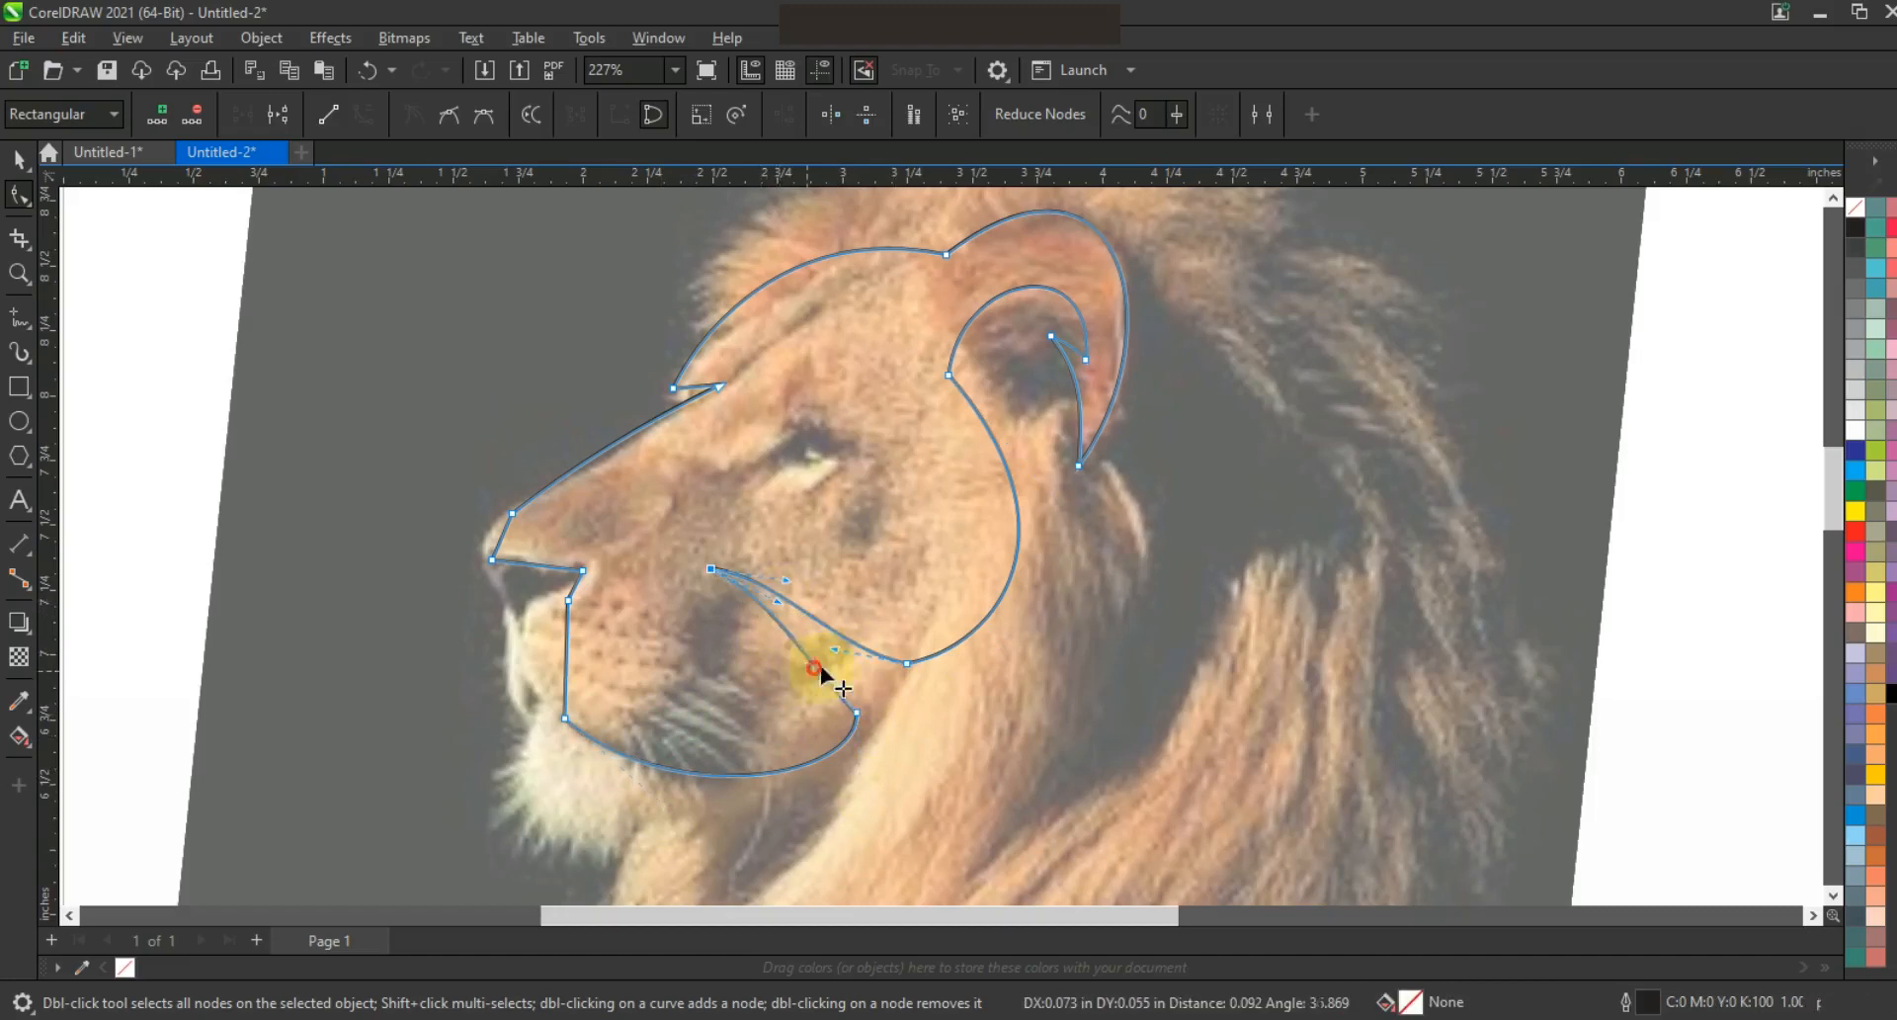
Round the front of the muzzle and curve the segments under and at the nose tip
click(568, 640)
drag(567, 639, 518, 612)
drag(565, 677, 509, 683)
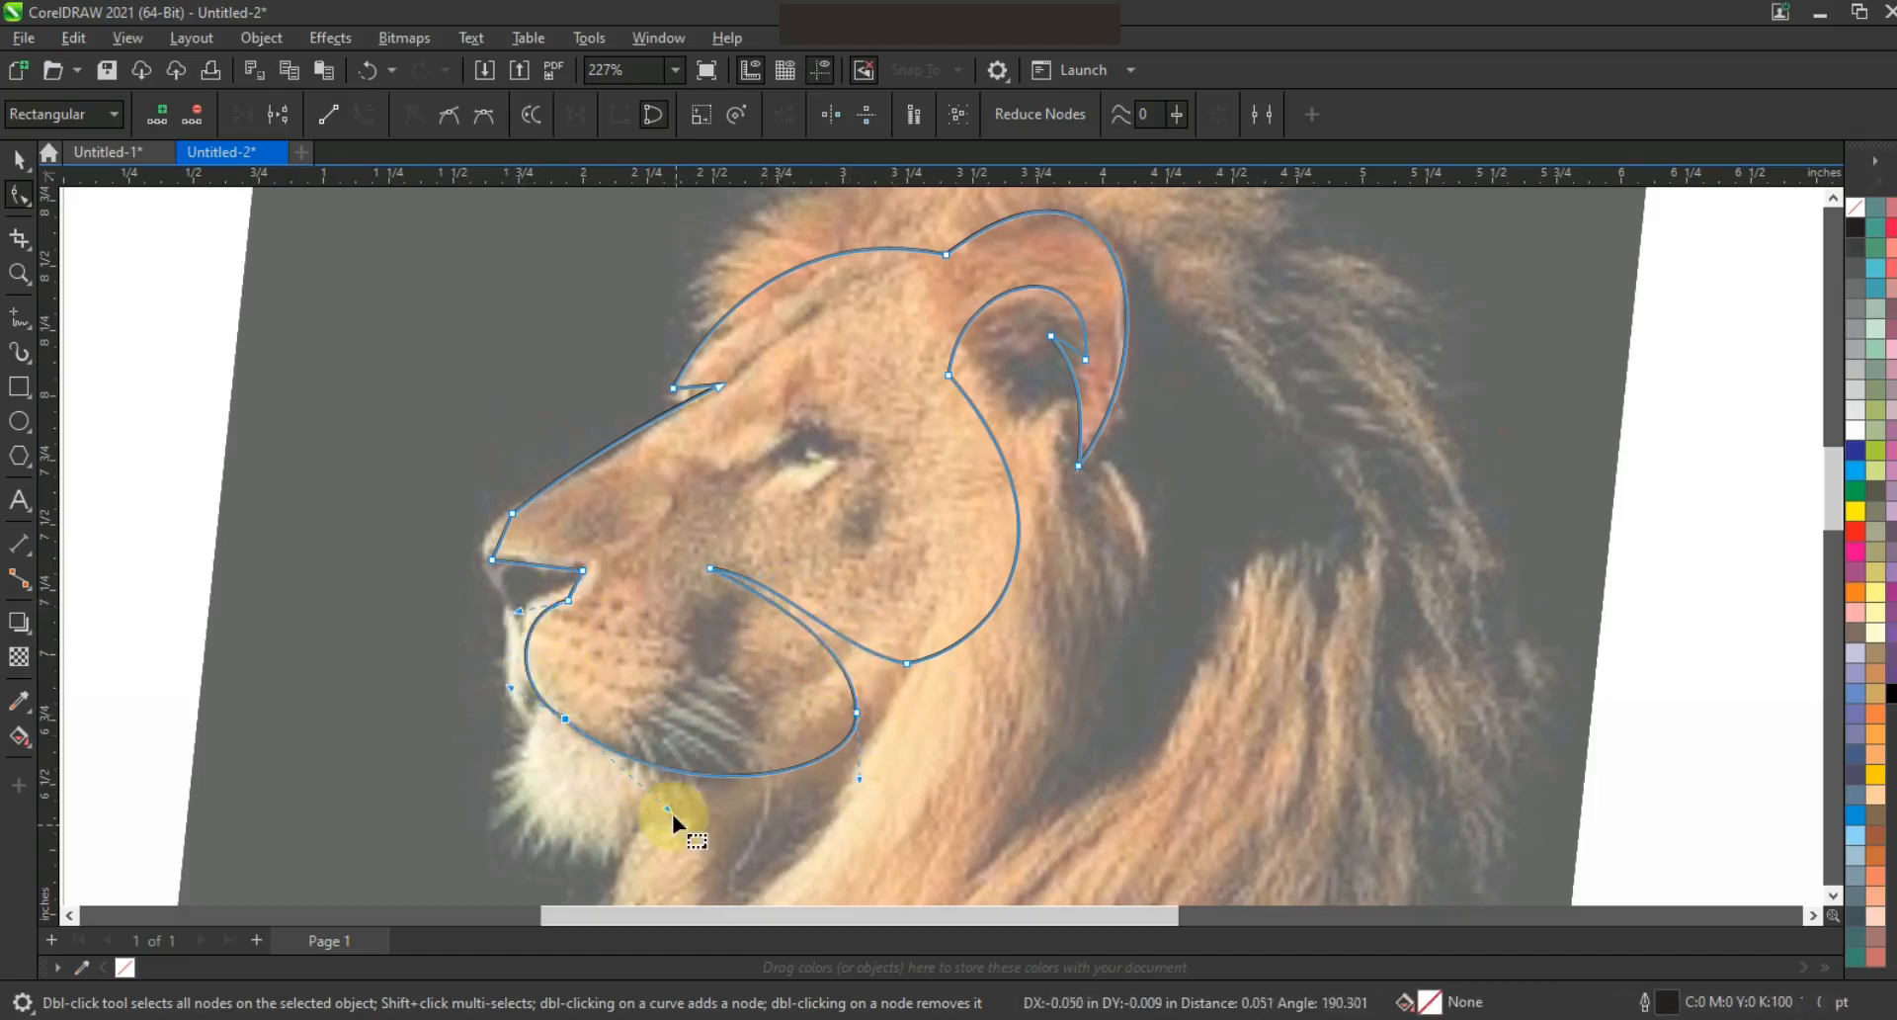
click(578, 592)
drag(578, 591, 583, 593)
drag(547, 566, 542, 576)
drag(522, 571, 478, 547)
click(499, 546)
drag(506, 528, 490, 532)
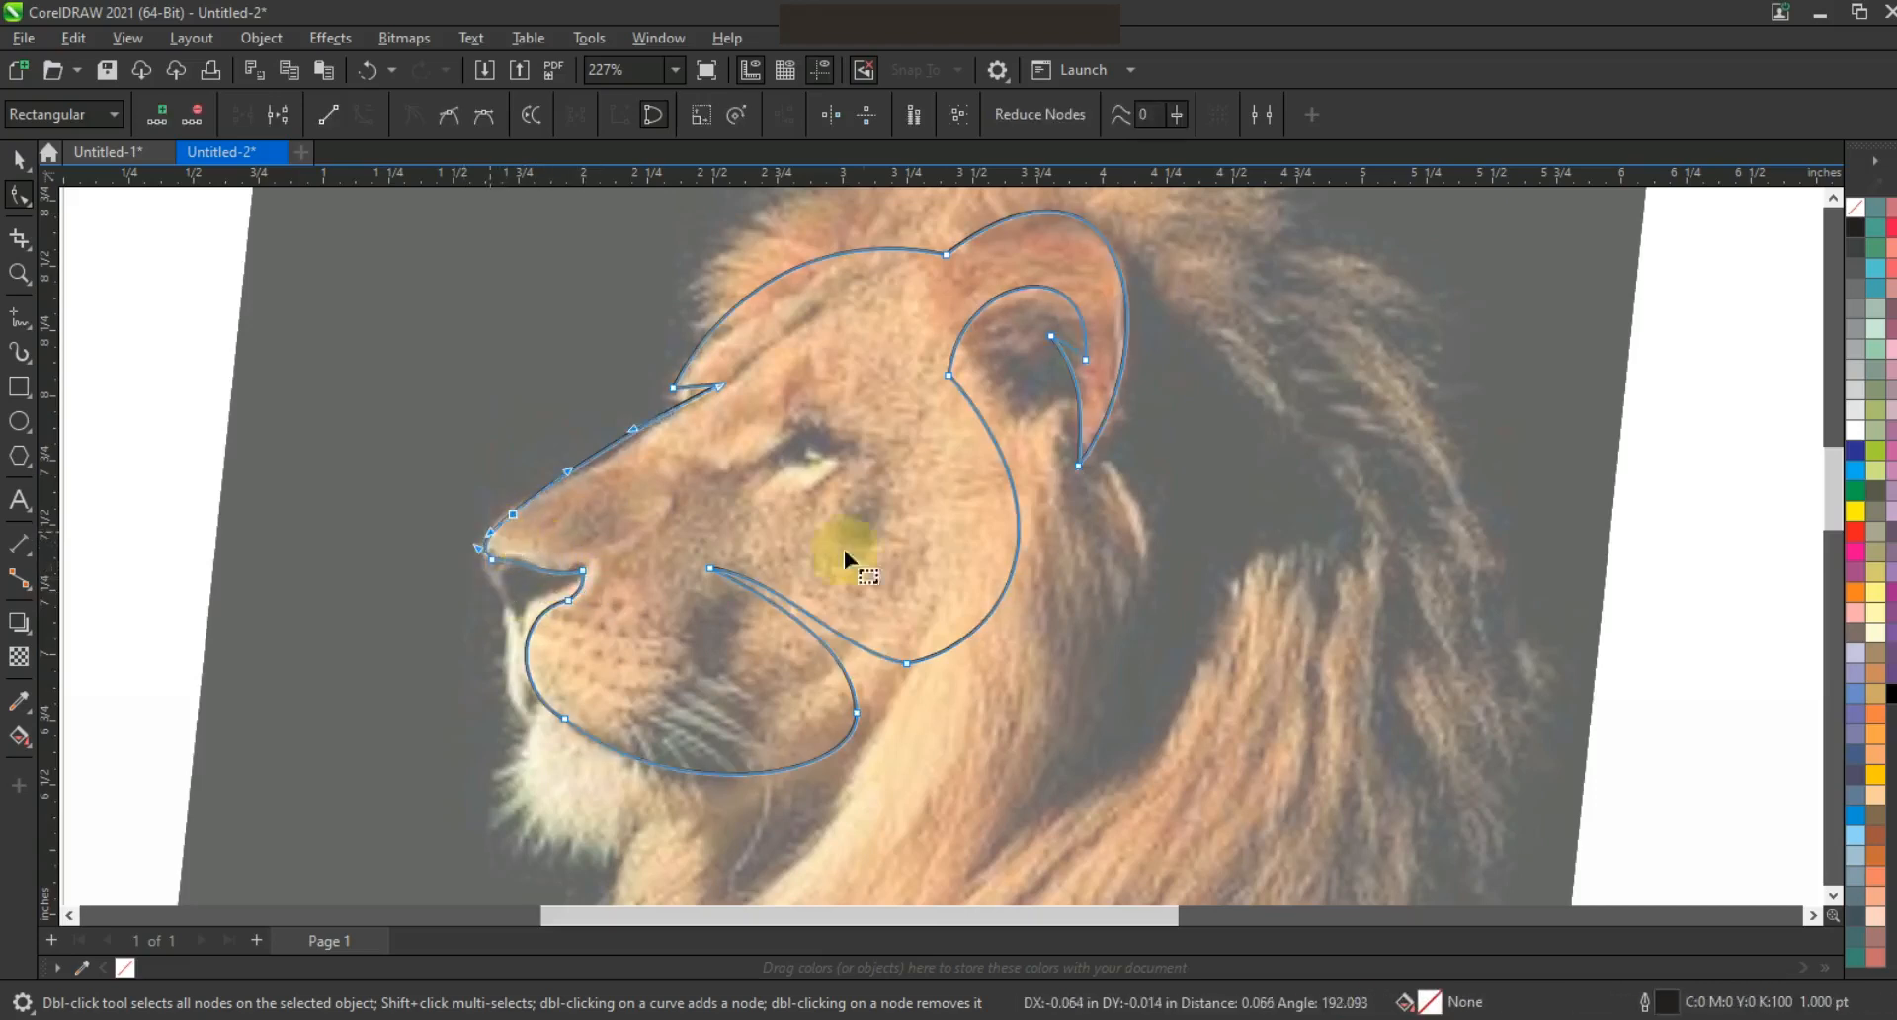
Try and undo a dark blue head fill, then start a freehand eye outline
click(1865, 459)
key(ctrl+z)
key(Escape)
click(19, 316)
click(728, 467)
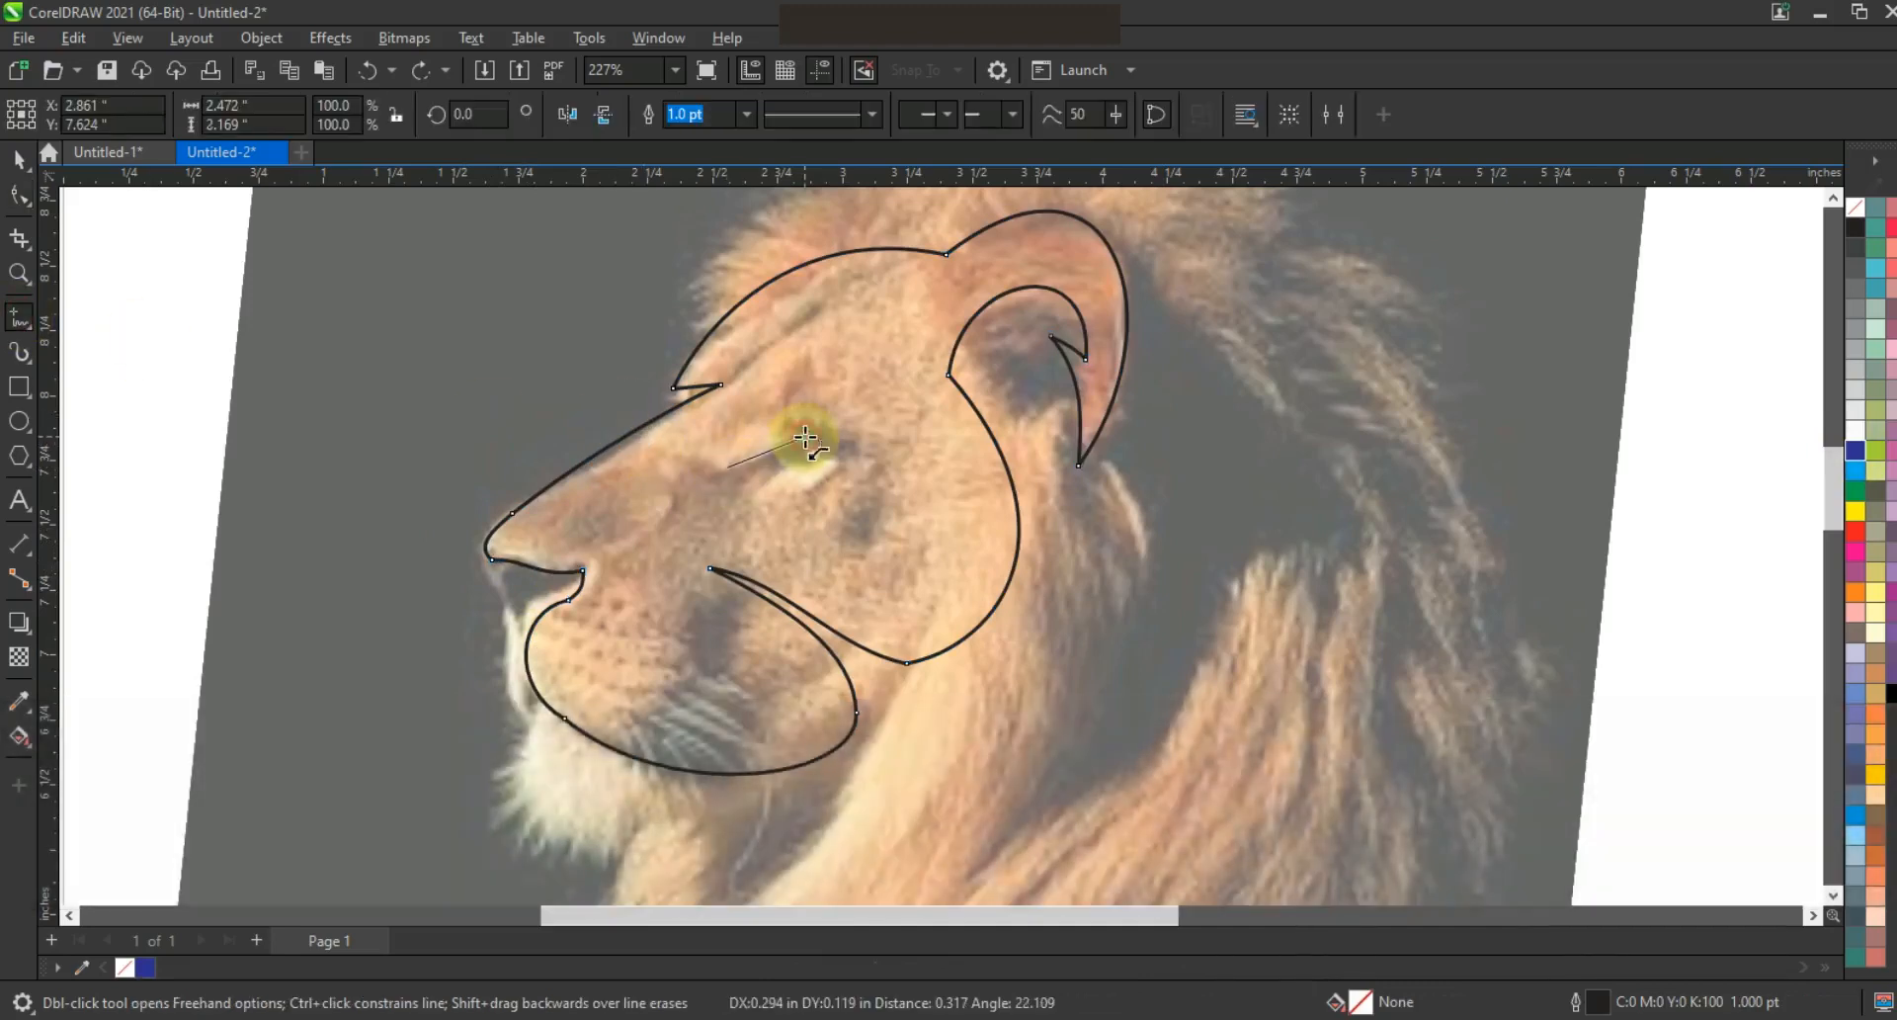
Close the eye outline and curve its upper-left edge
double_click(805, 436)
double_click(892, 435)
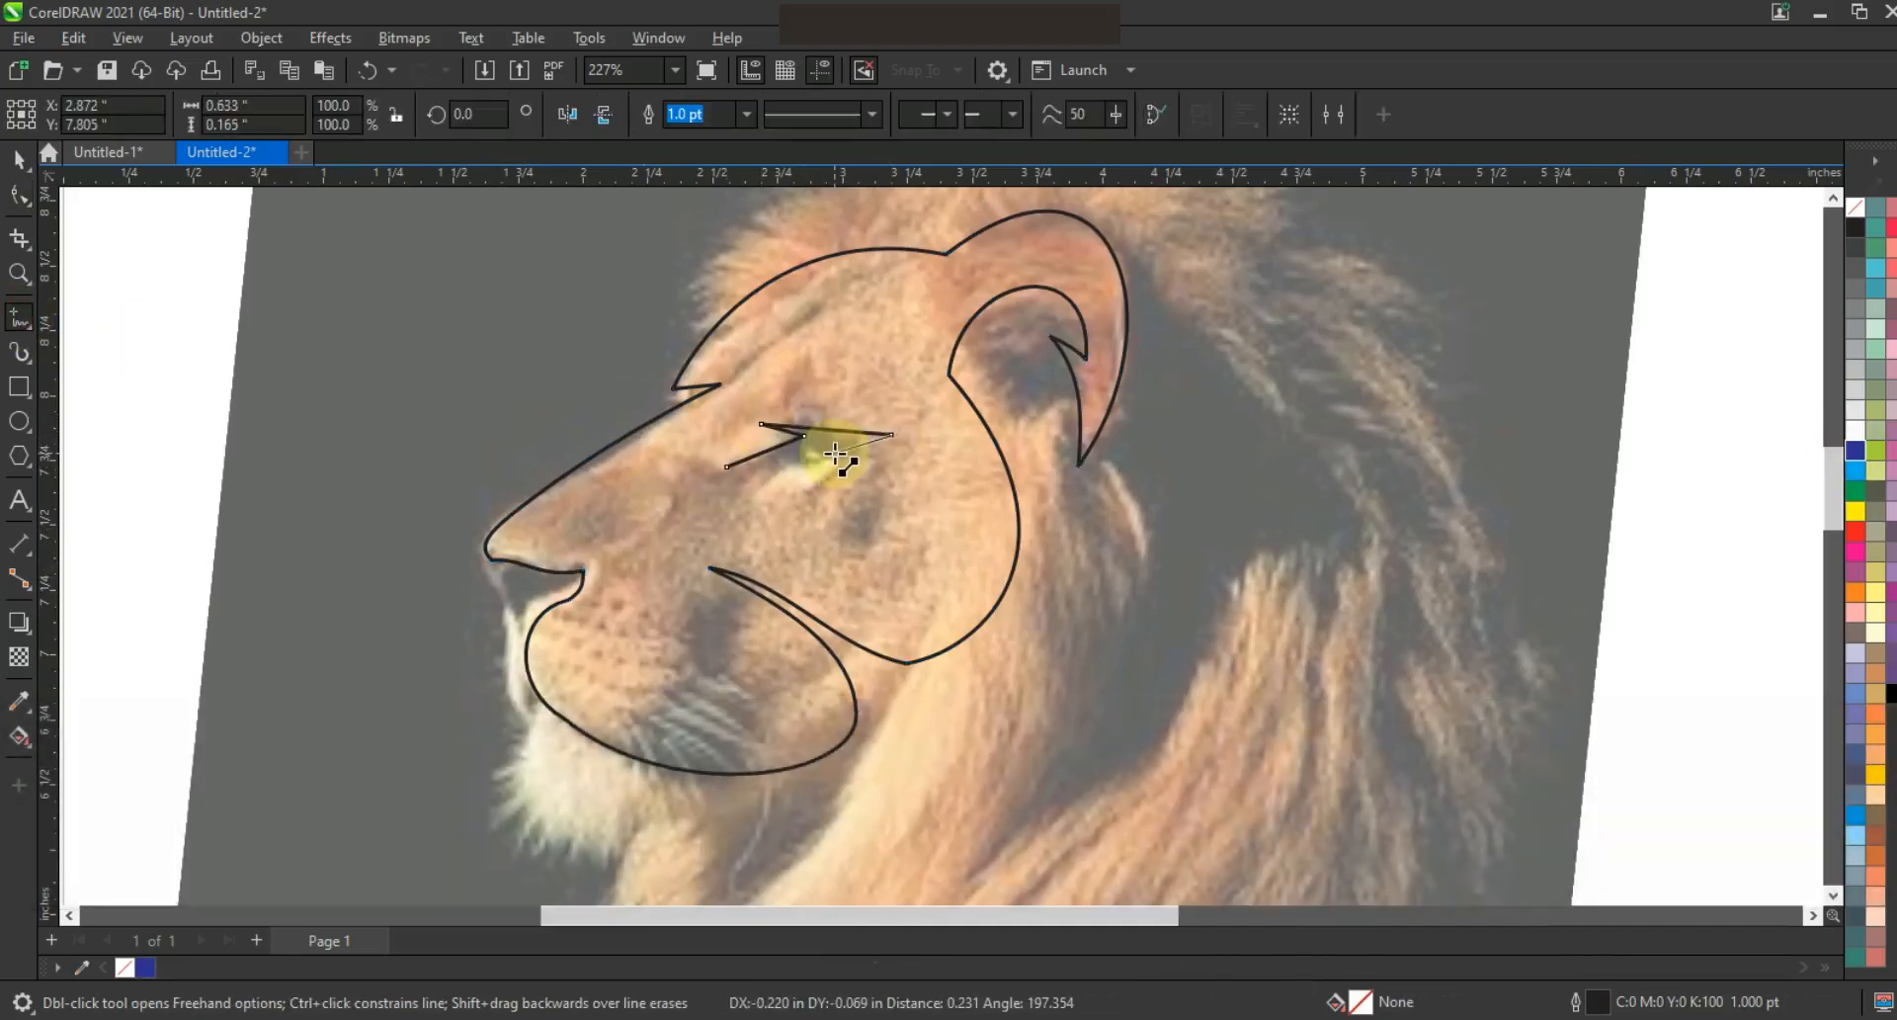
click(728, 466)
click(19, 194)
click(820, 468)
drag(780, 446, 772, 462)
click(728, 466)
Tilt the eye to follow the face and combine it with the head outline
click(19, 161)
click(889, 435)
drag(903, 484, 903, 476)
shift+click(948, 372)
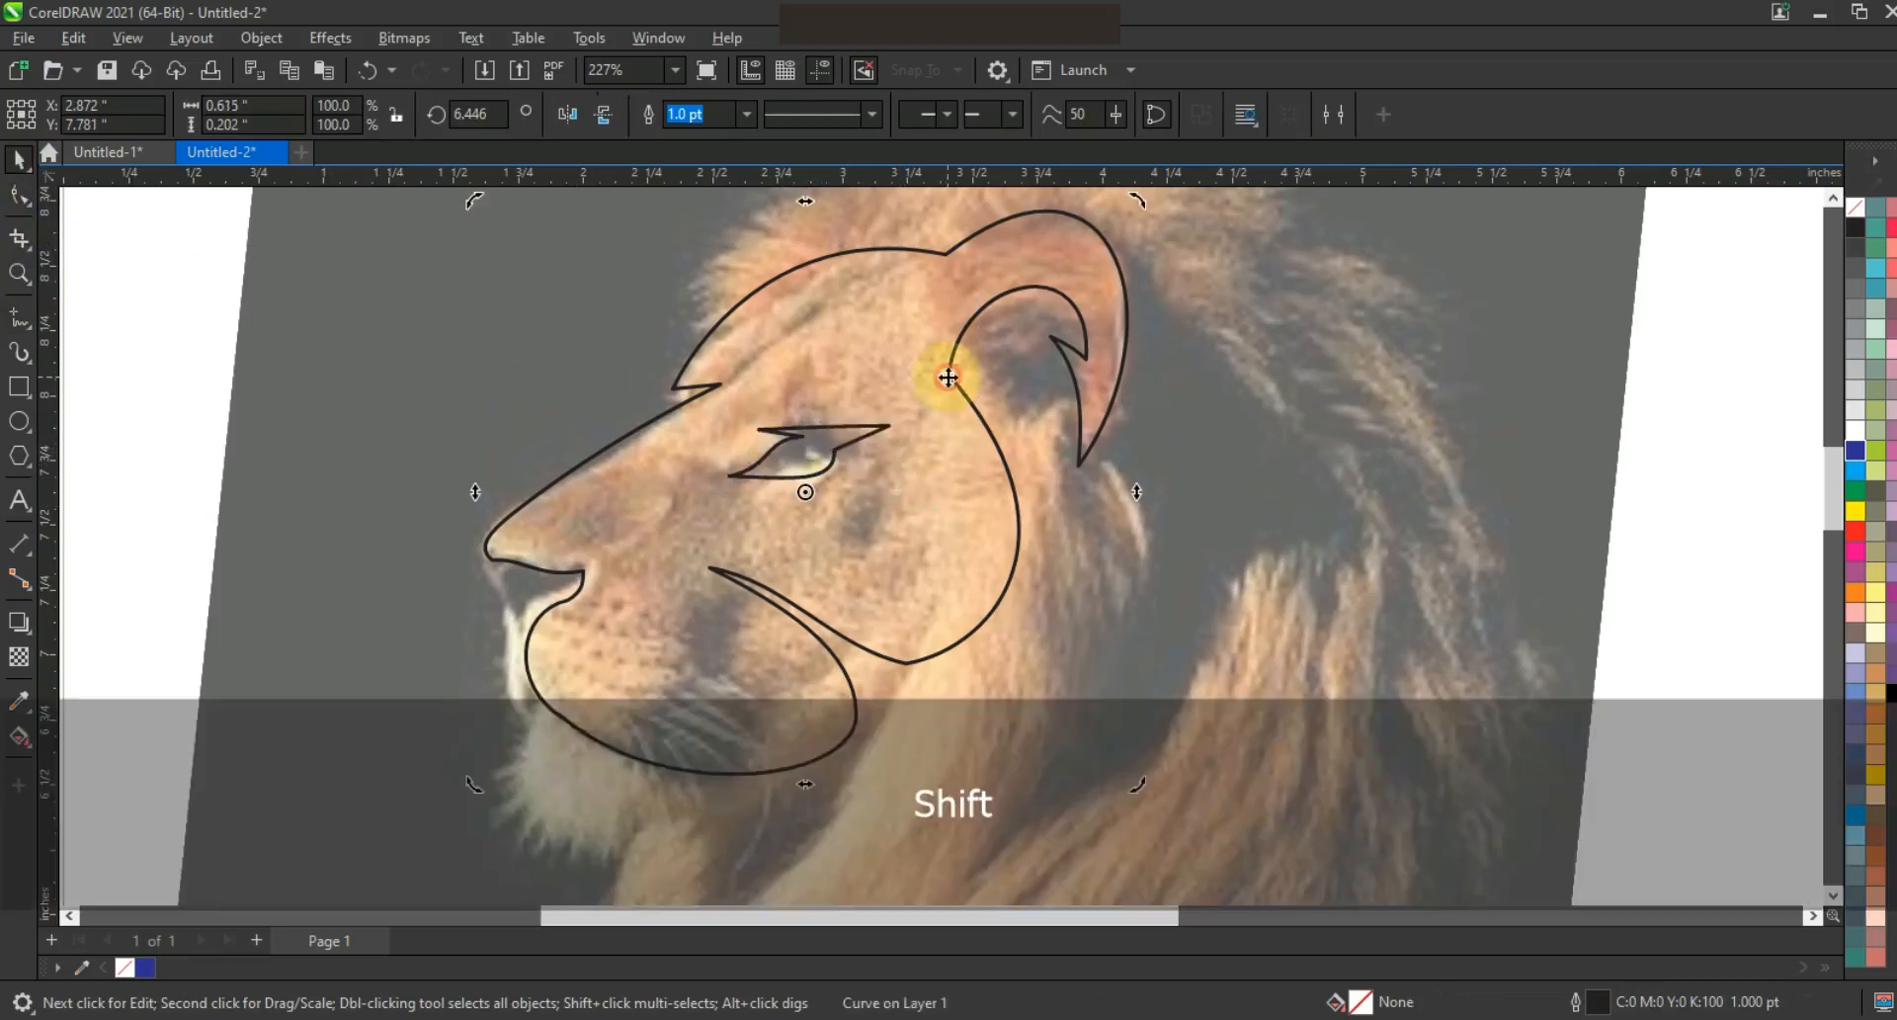
click(647, 114)
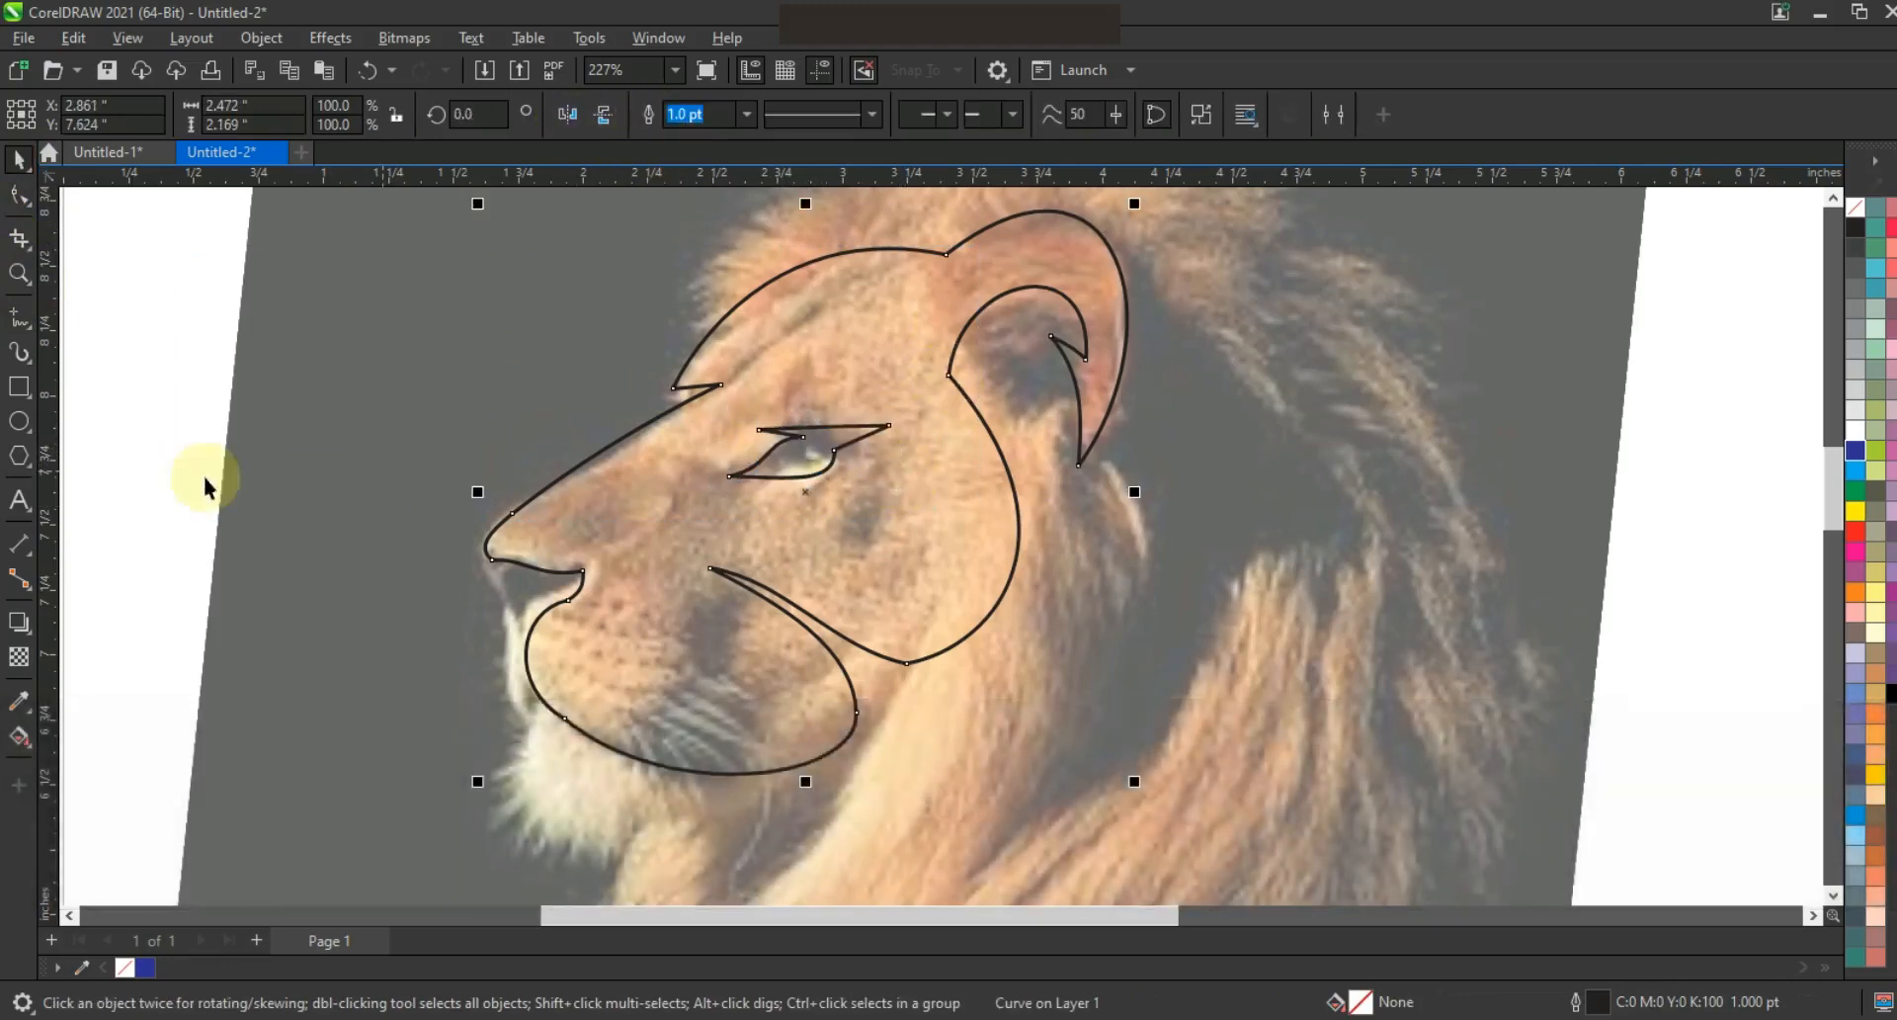
Trace a closed straight-edged chin shape below the mouth ellipse
key(F3)
scroll(521, 397, down, 1)
key(Escape)
click(19, 276)
right_click(615, 415)
drag(627, 500, 1119, 689)
mouse_move(298, 417)
mouse_down()
mouse_move(710, 627)
mouse_move(1322, 730)
mouse_up()
click(21, 318)
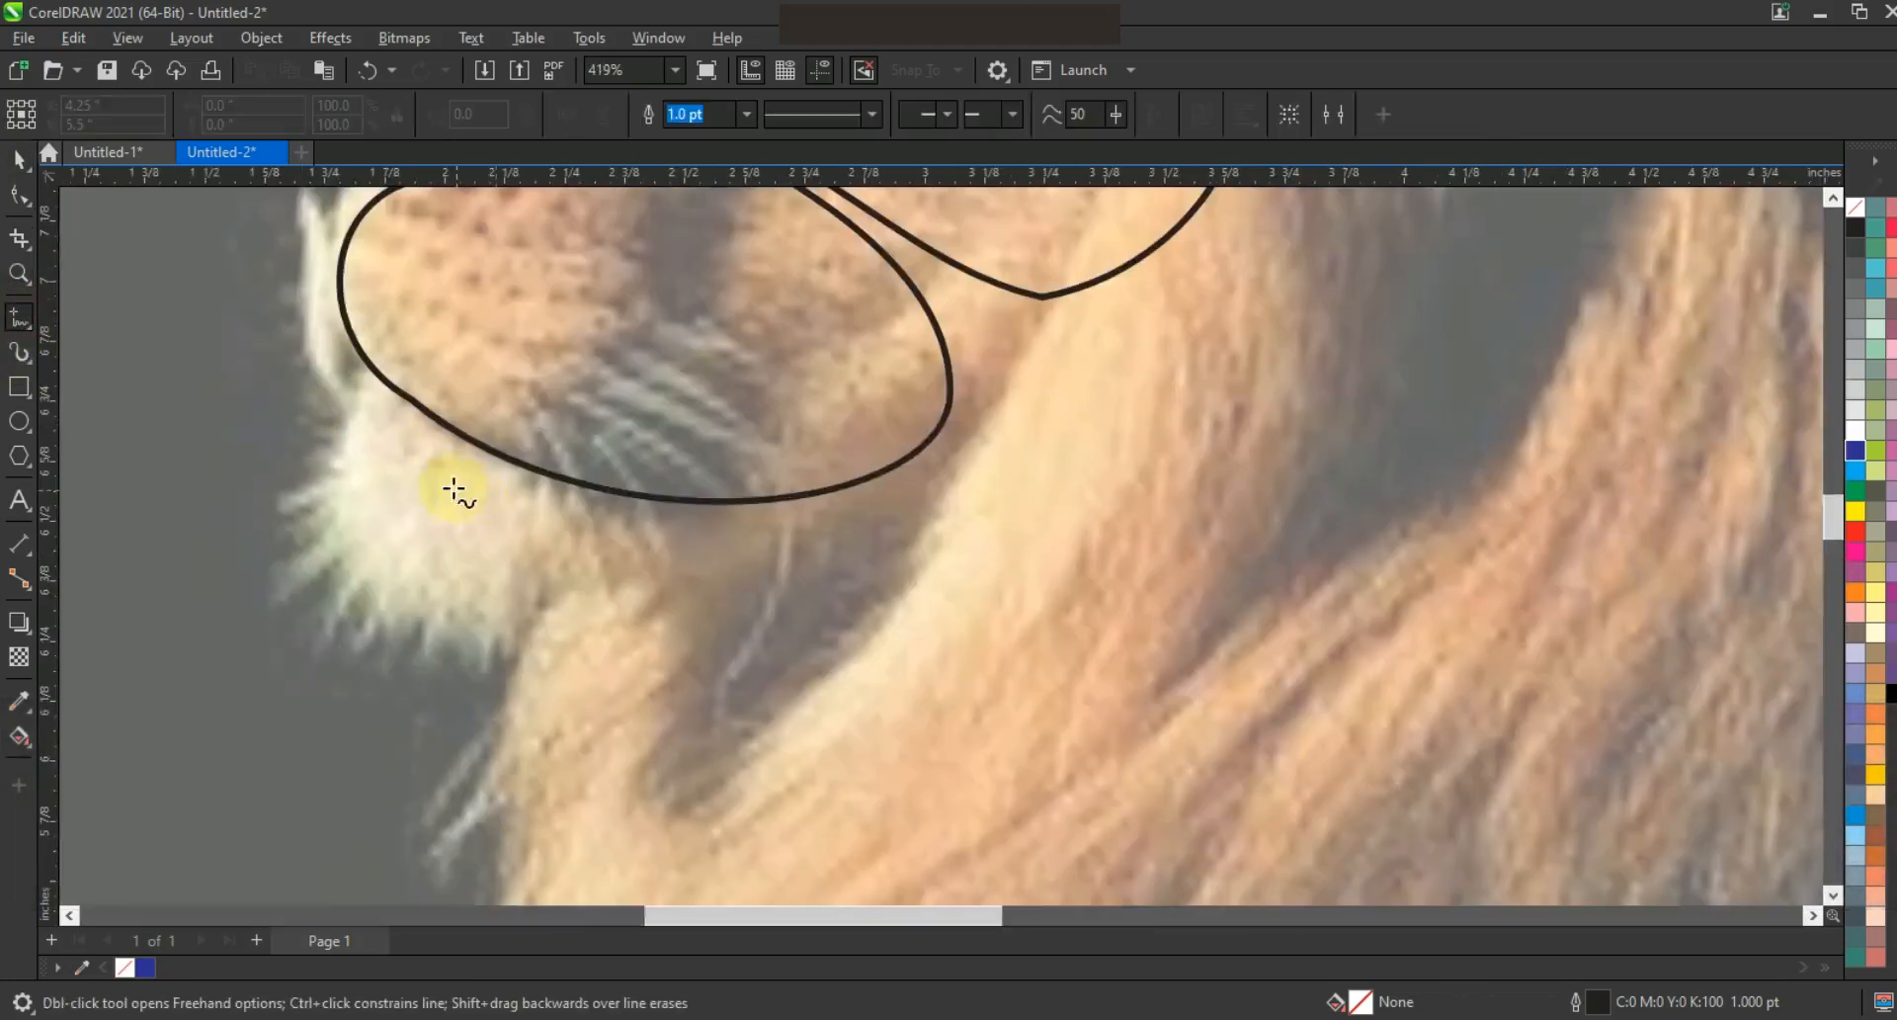
click(342, 424)
double_click(841, 504)
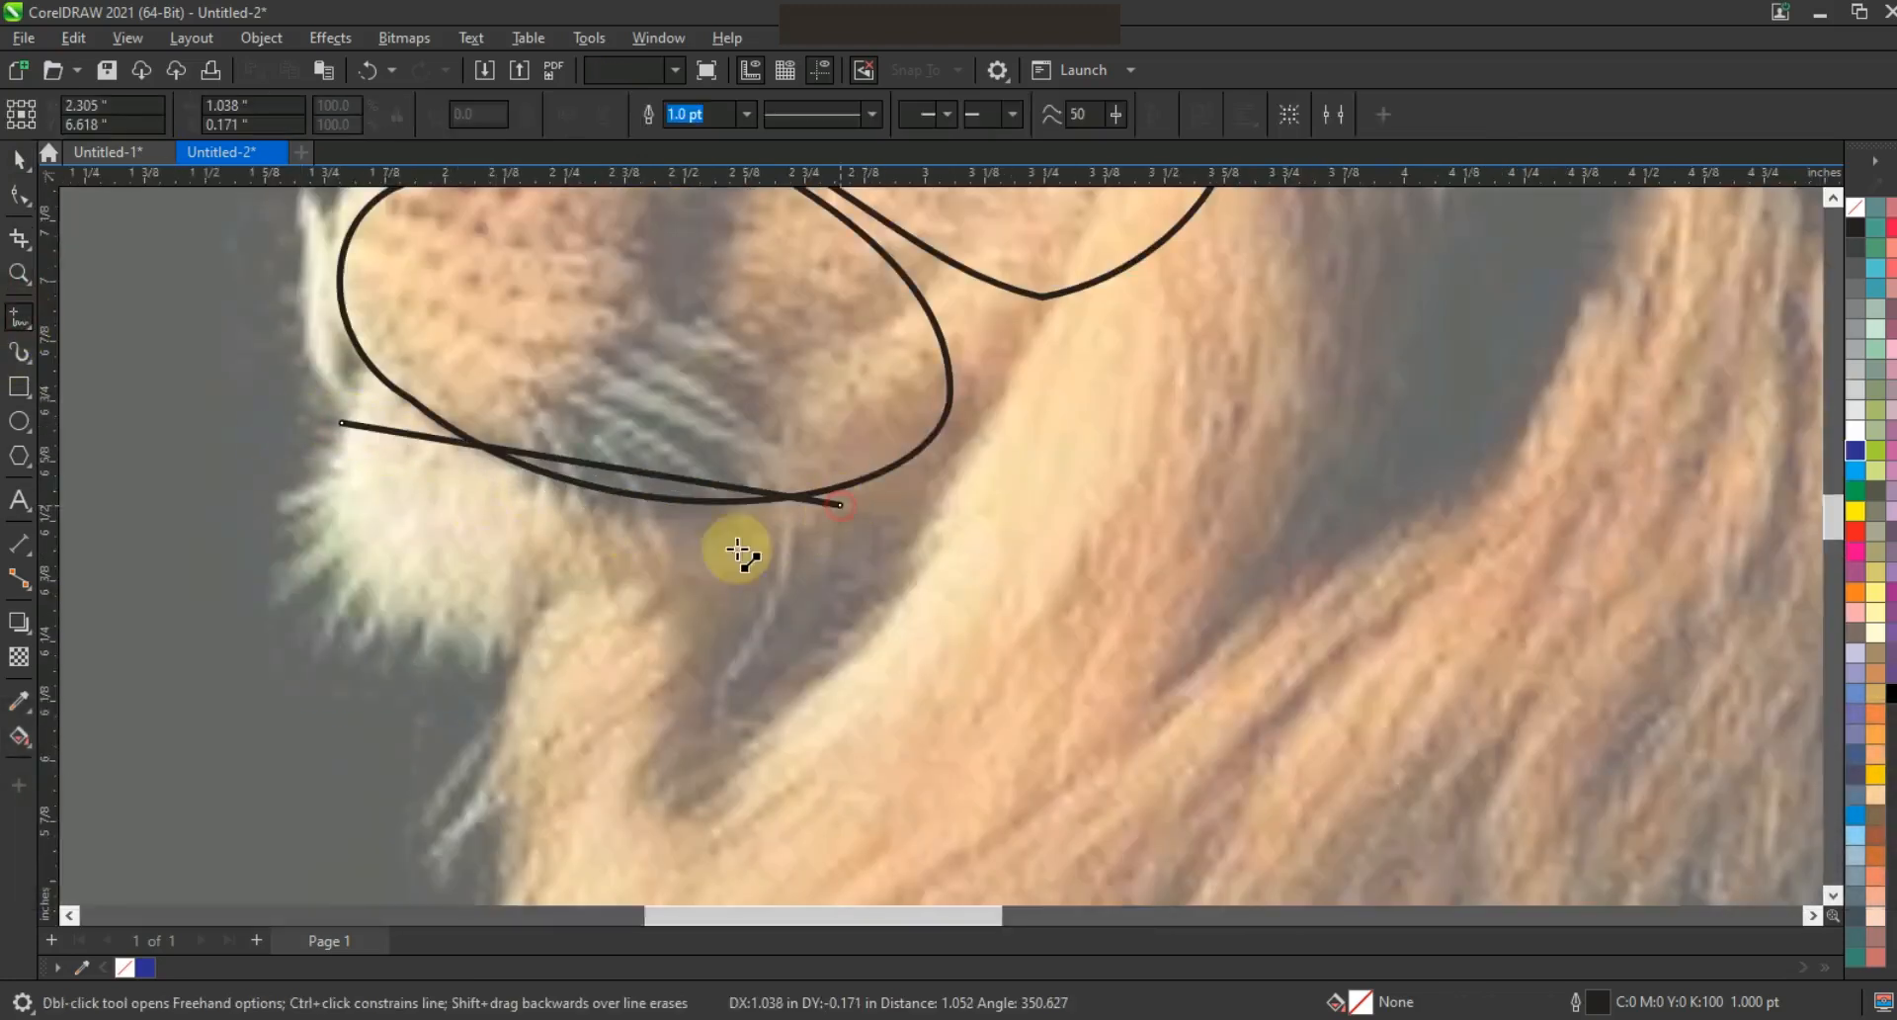
double_click(487, 673)
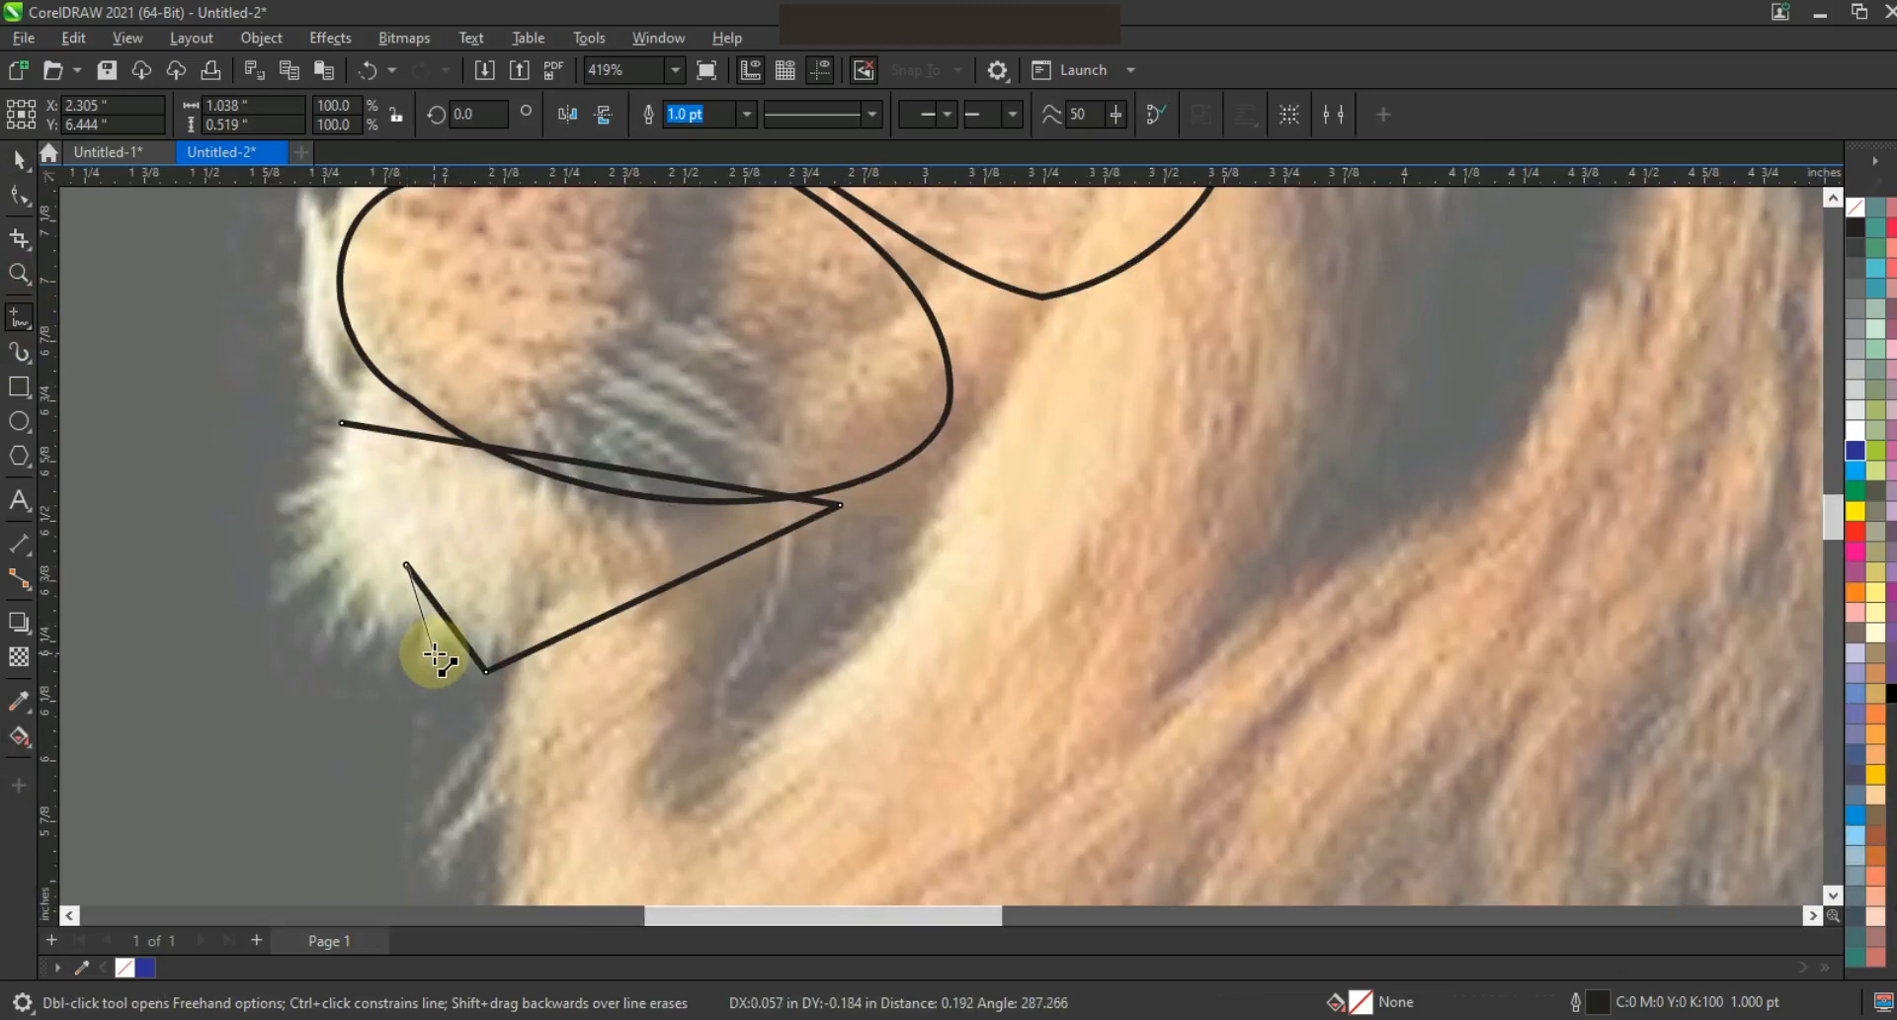
click(341, 424)
Curve the chin shape's lower, top and left edges
click(19, 195)
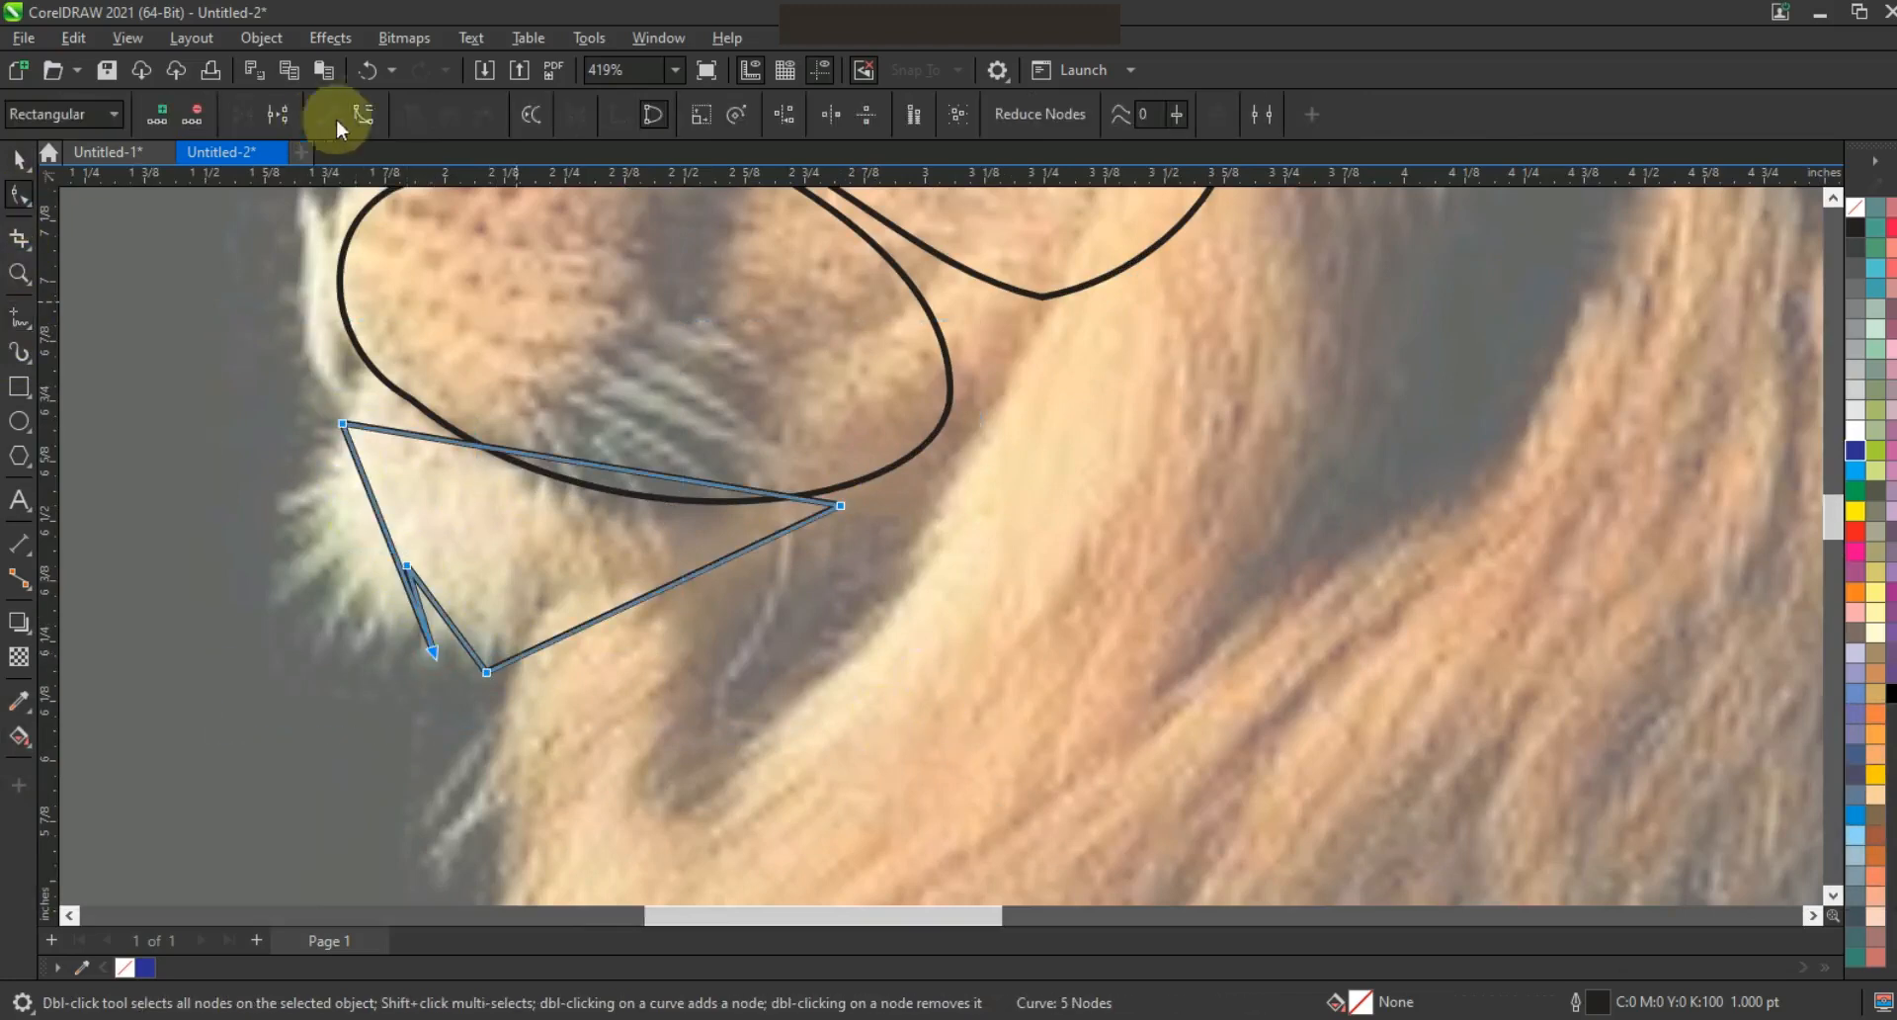
drag(560, 579, 726, 563)
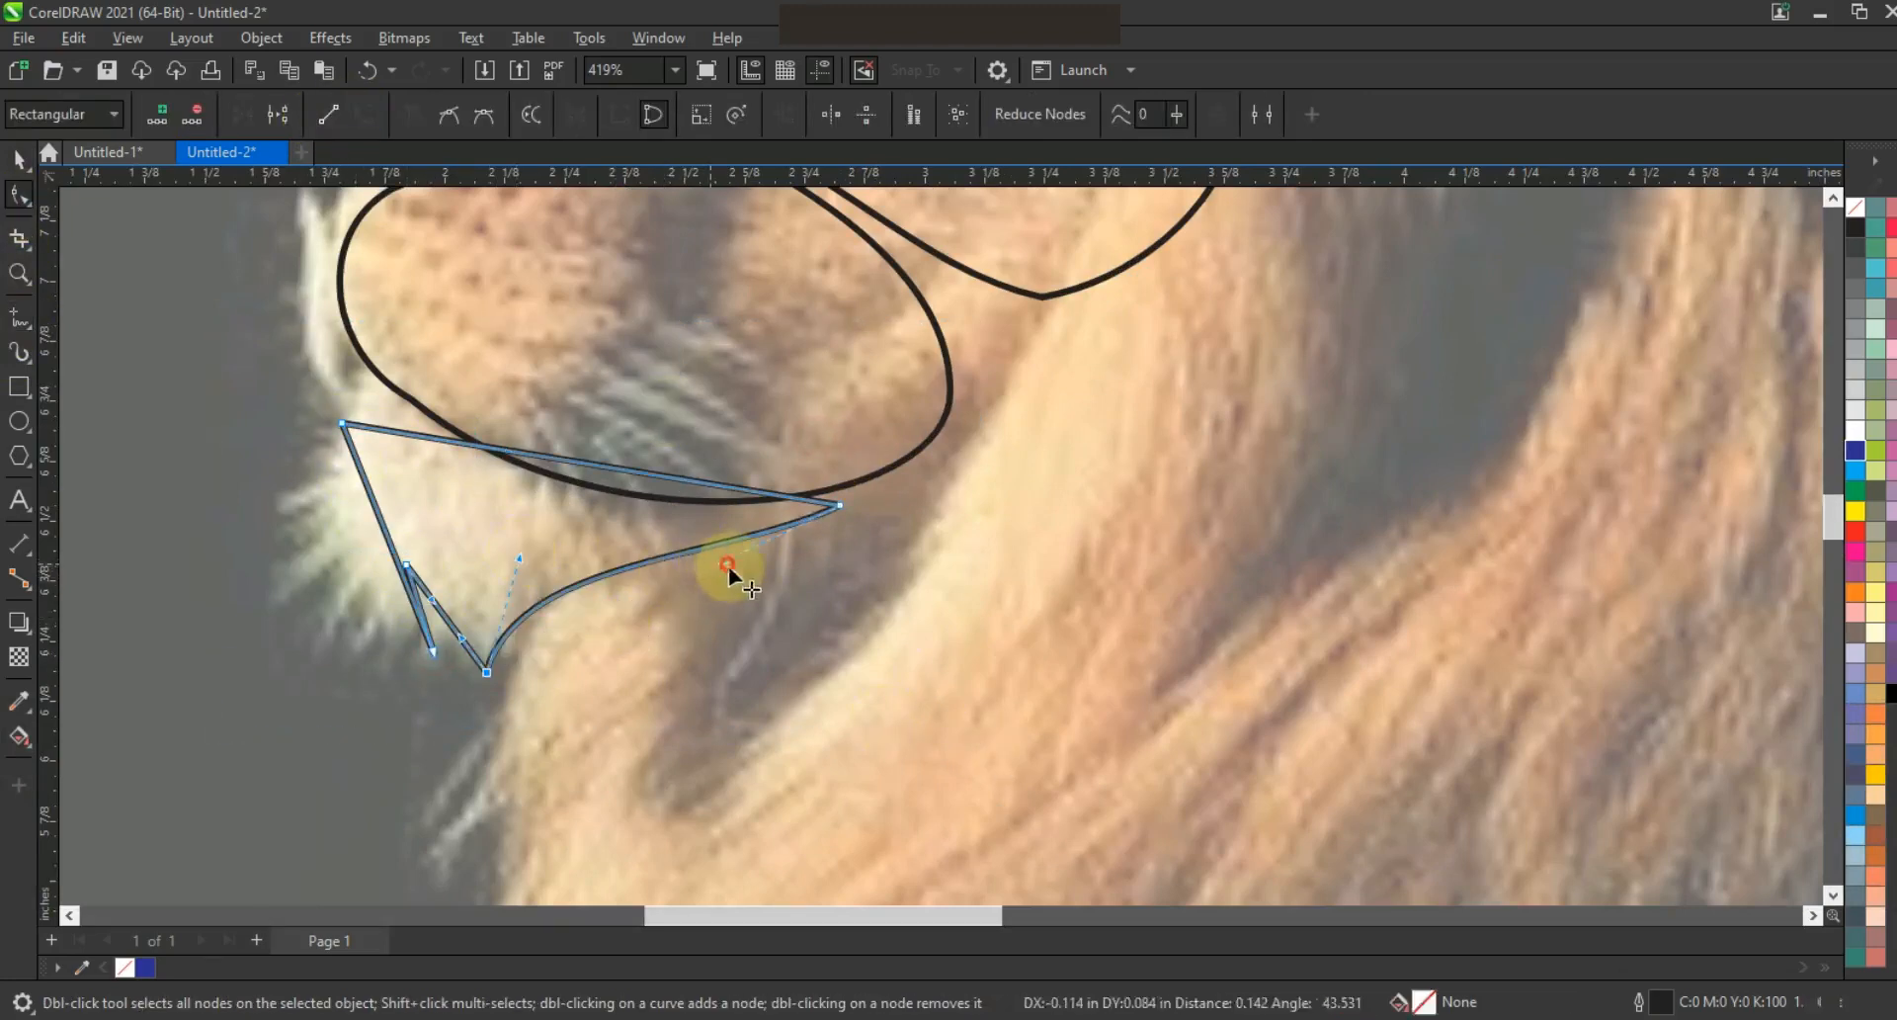
drag(676, 473, 371, 414)
drag(393, 577, 428, 615)
Select the face and jaw shapes and fill them solid black
click(20, 159)
key(F3)
key(F3)
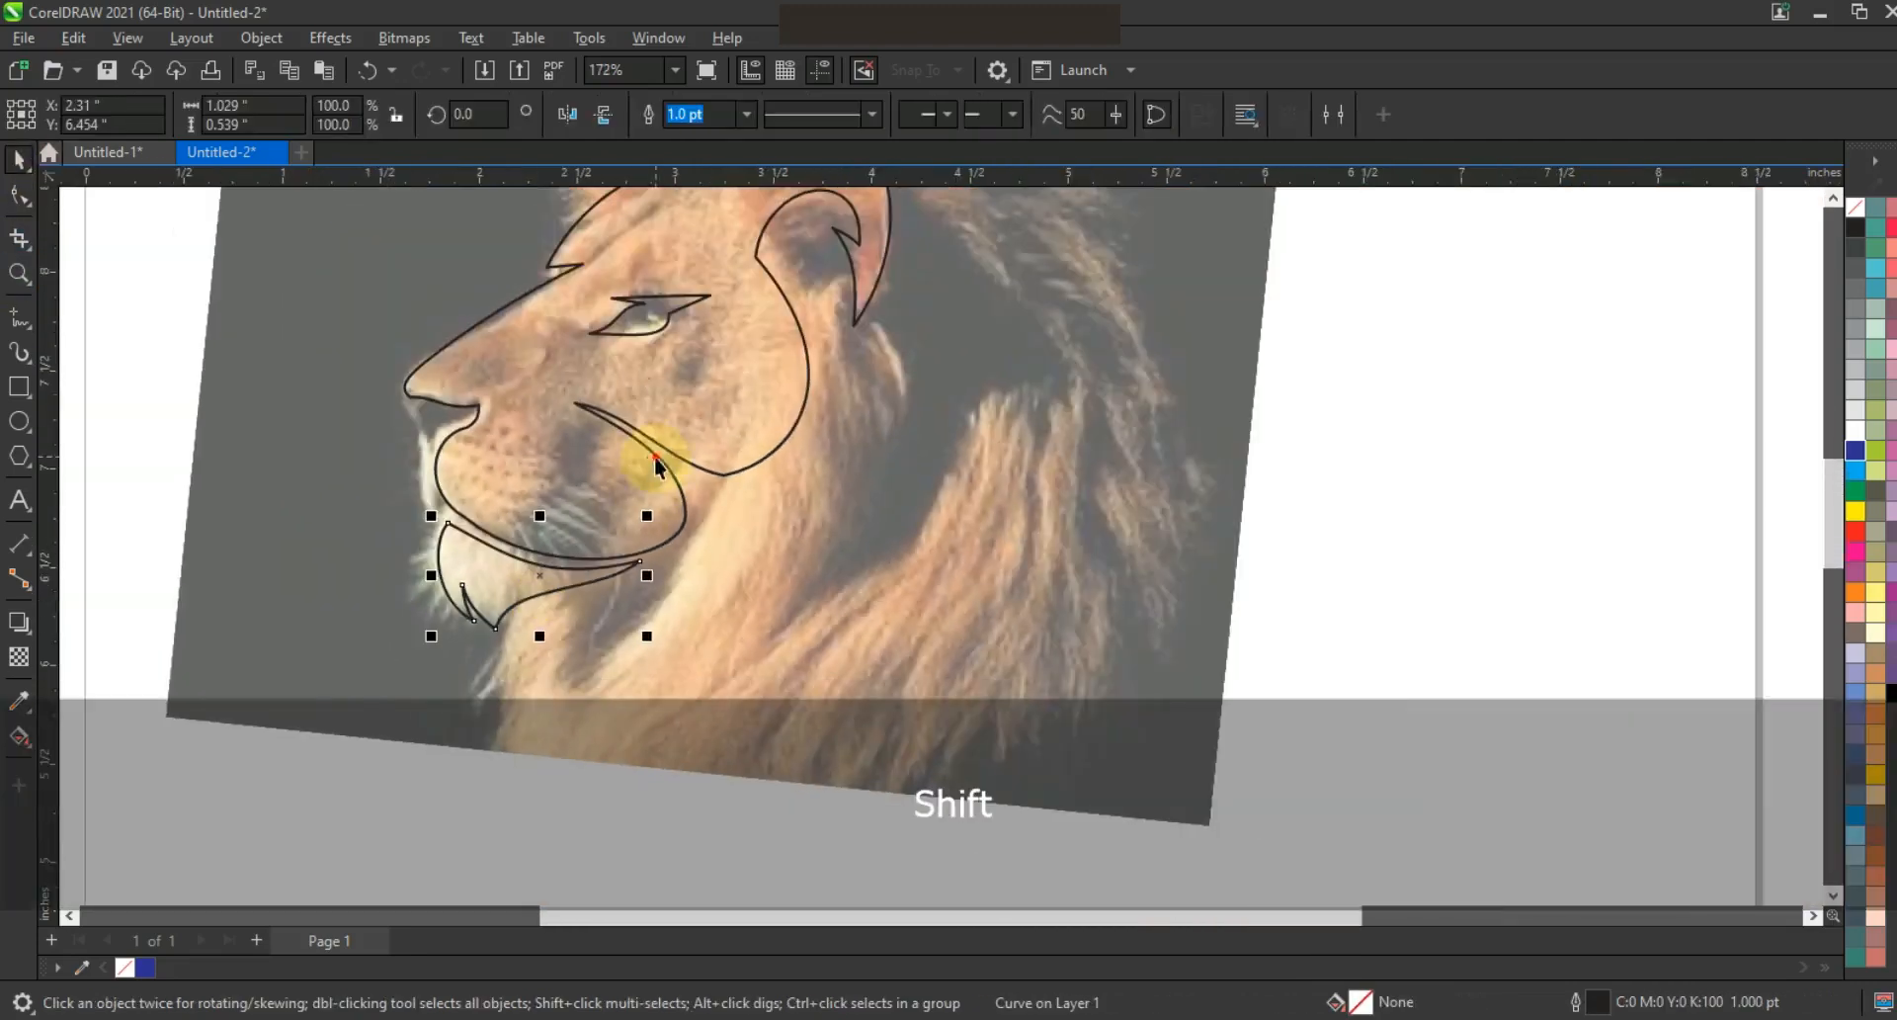
shift+click(655, 455)
click(1856, 457)
key(F3)
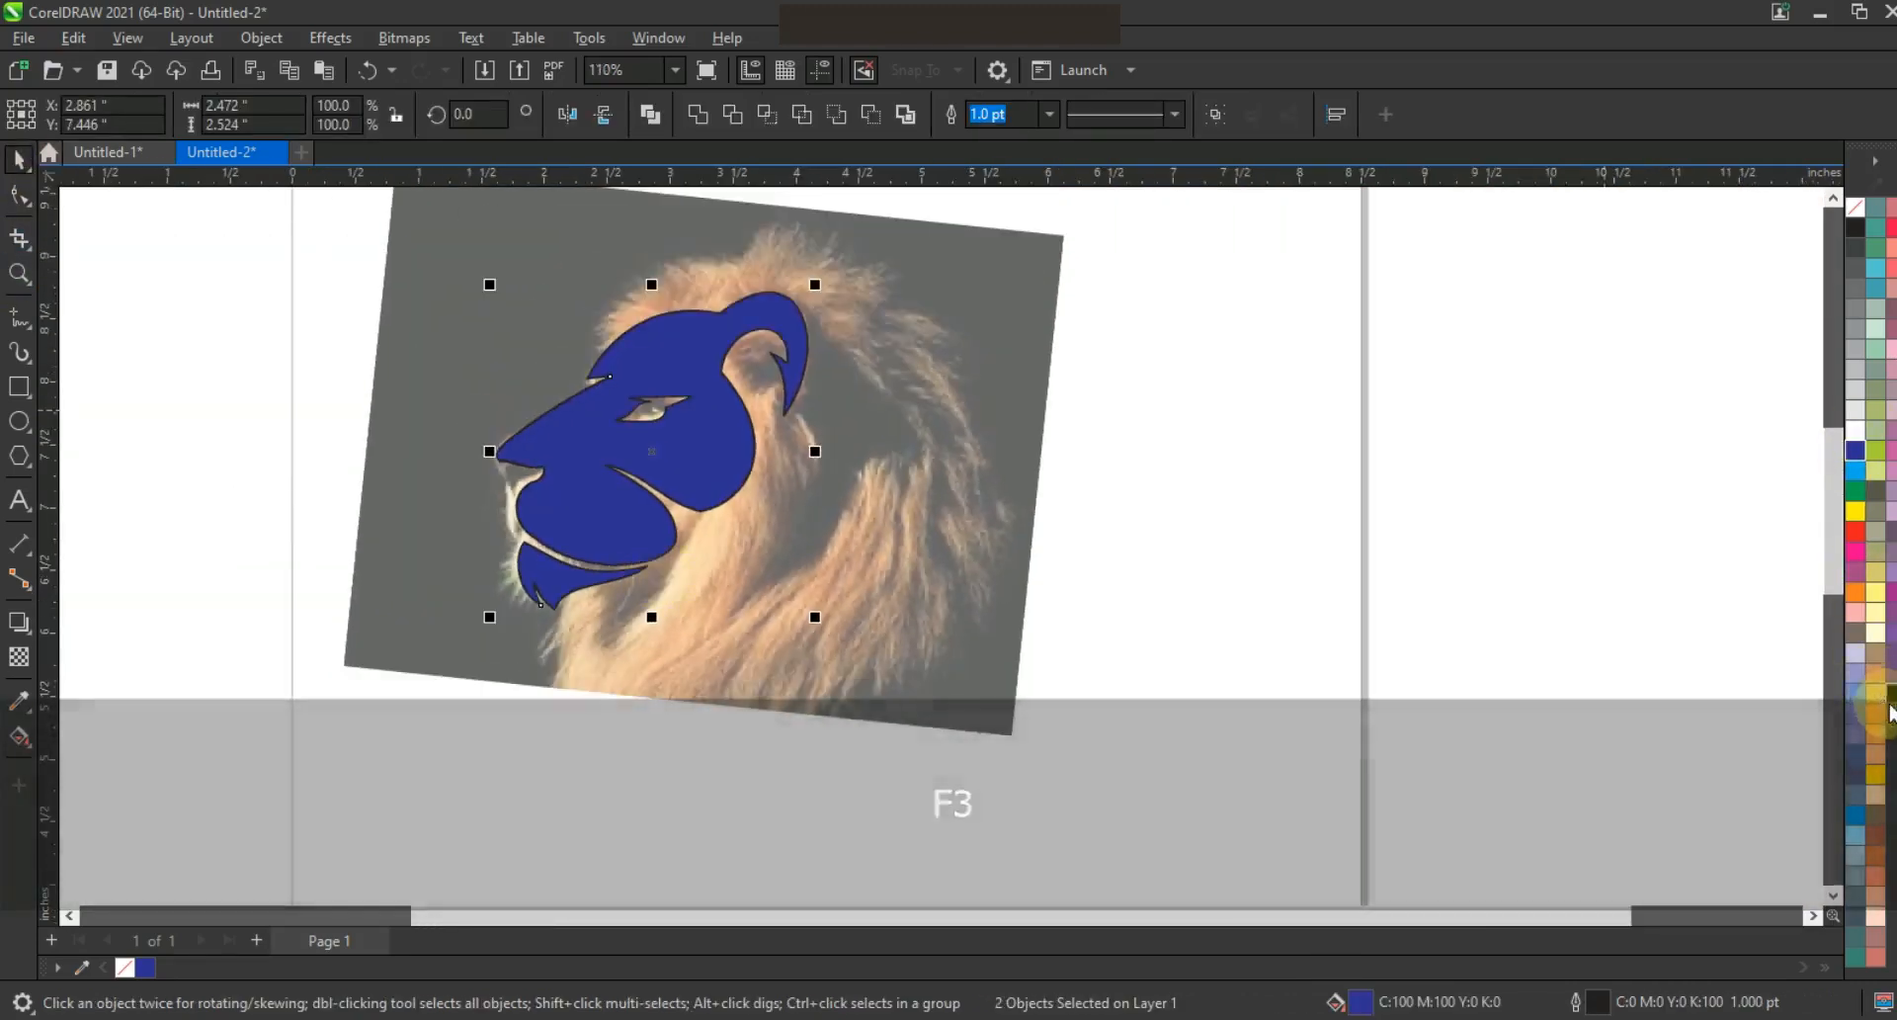
click(1158, 395)
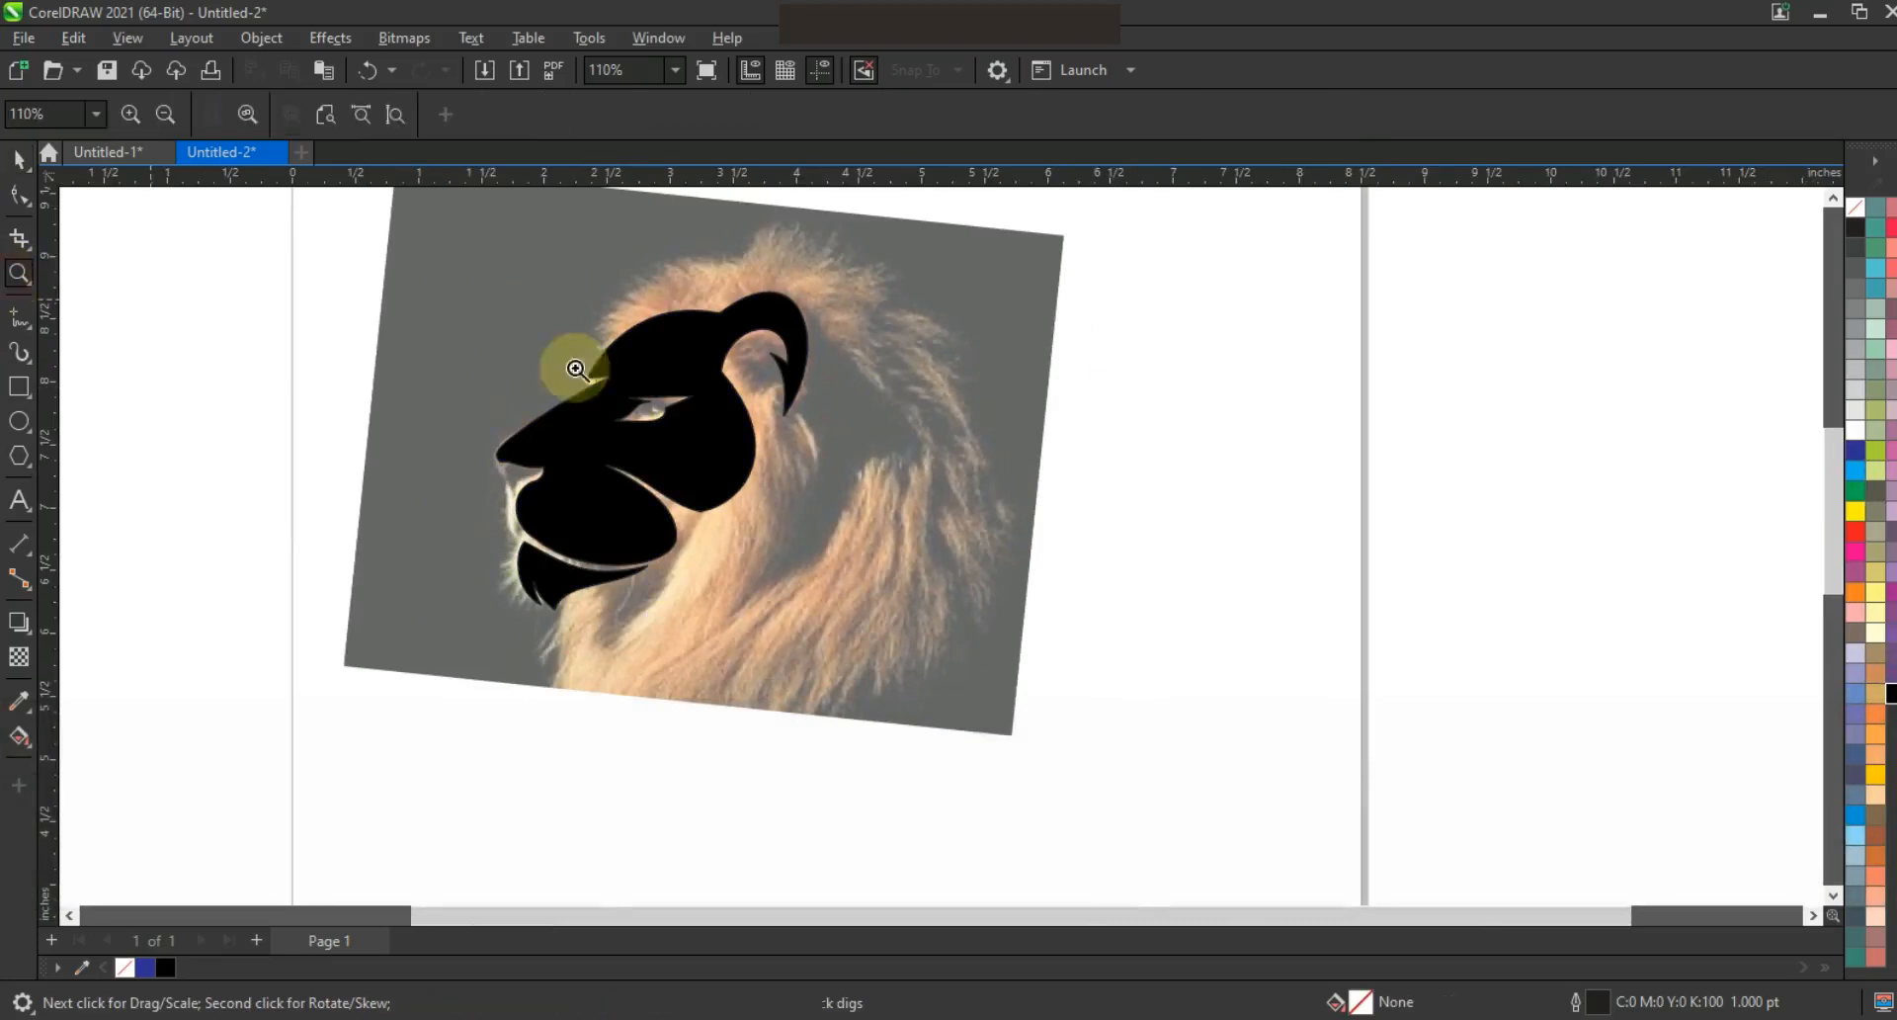
Draw a straight line across the top of the mane
key(F3)
click(1018, 530)
click(19, 317)
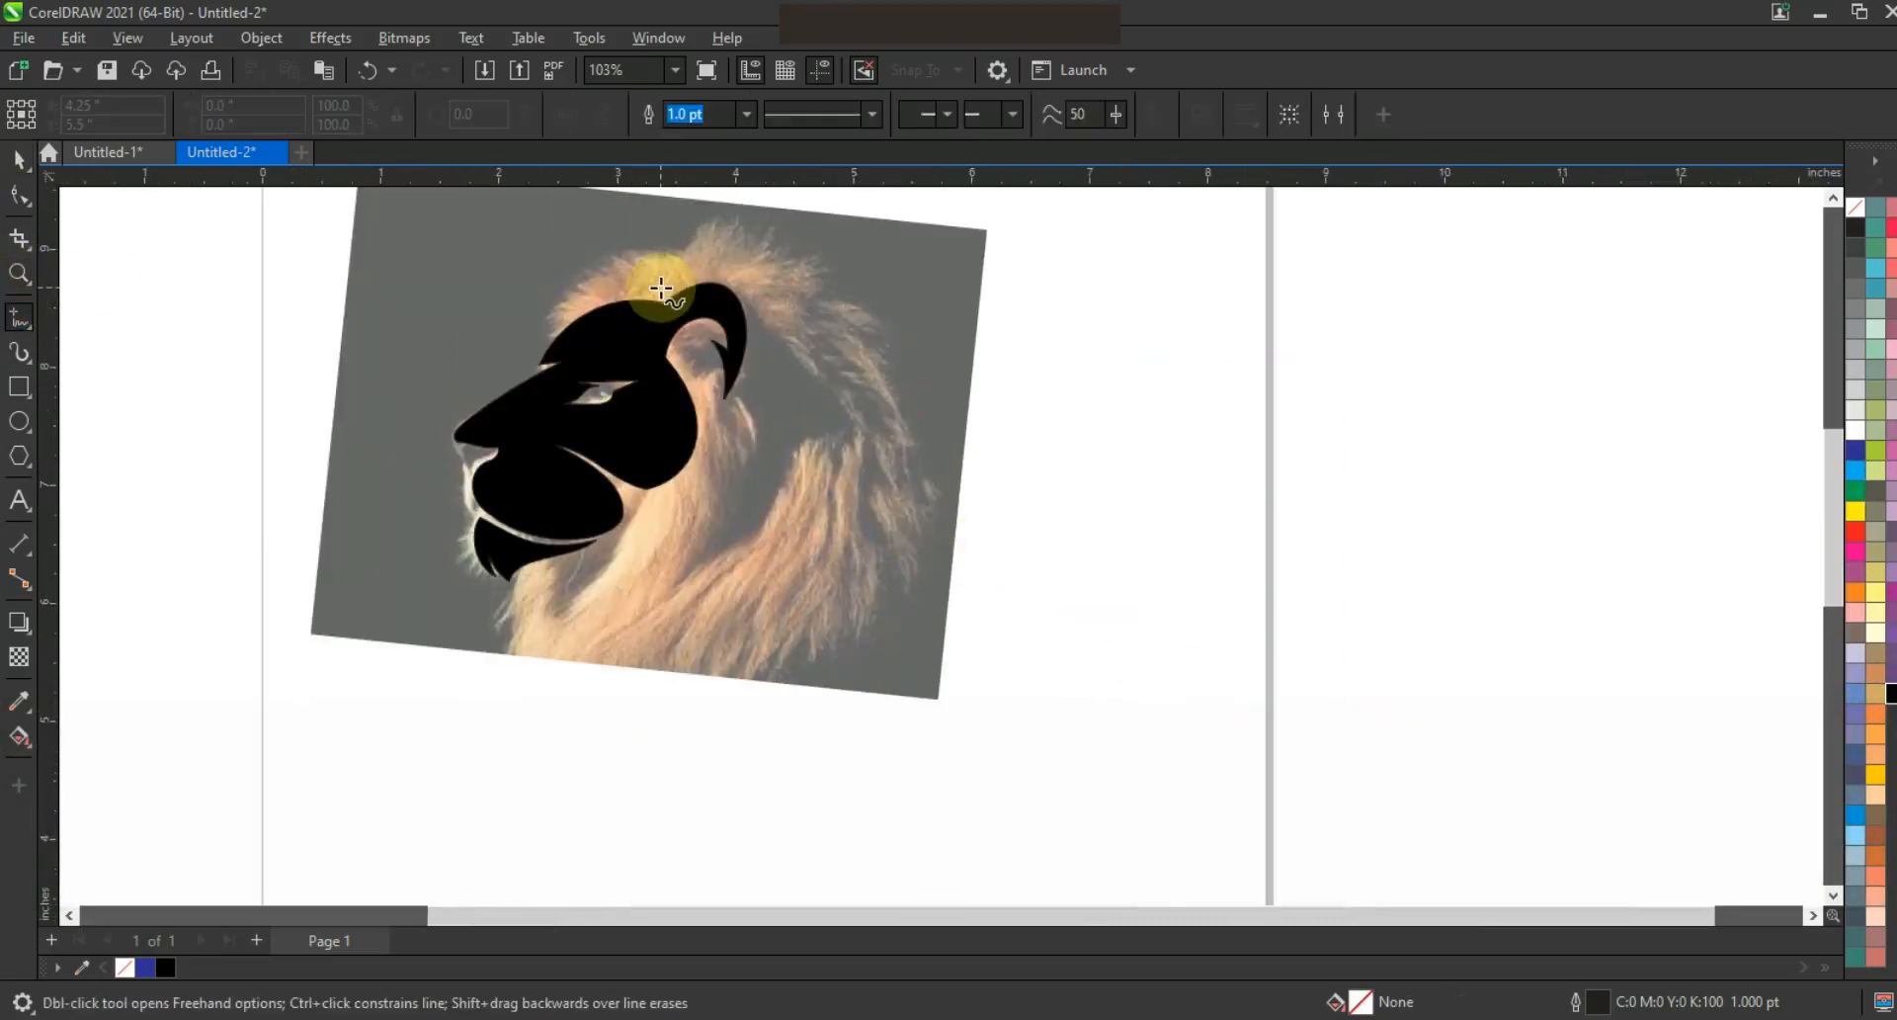
click(638, 281)
click(850, 284)
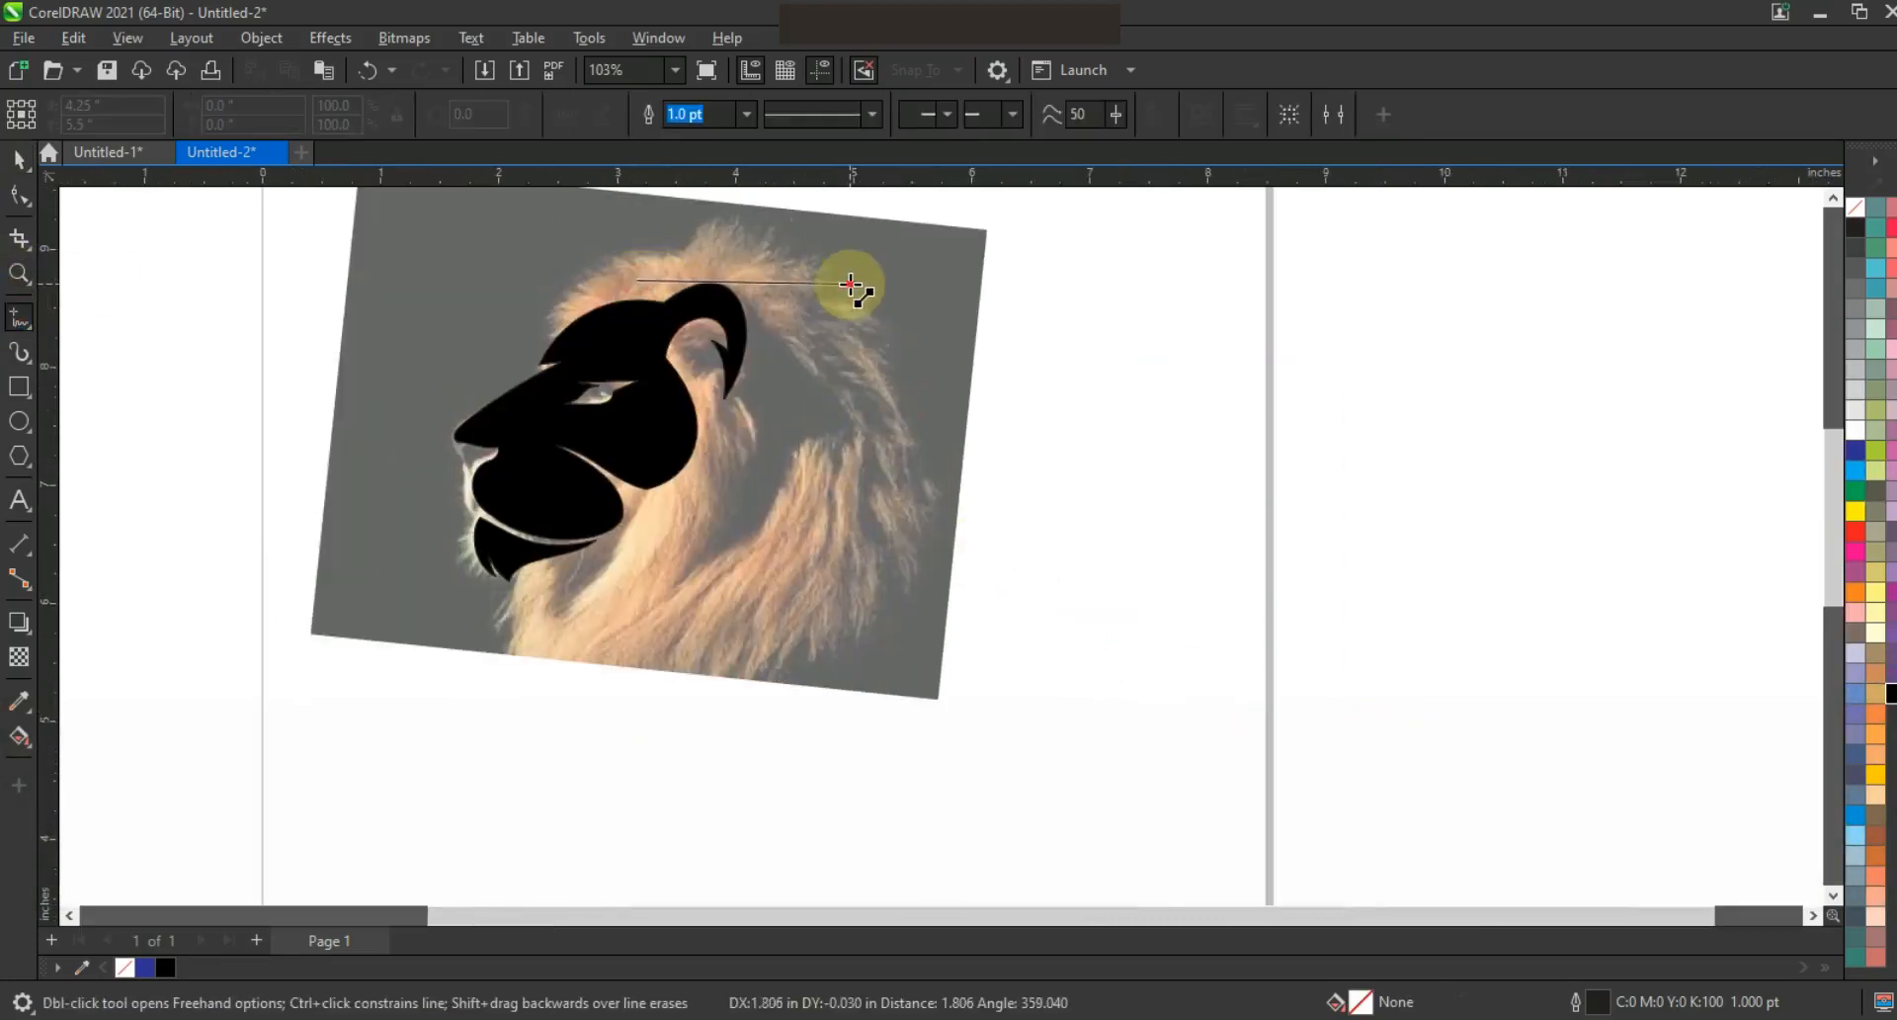
Convert the mane line to a curve and bend it into a wave
click(20, 195)
click(361, 118)
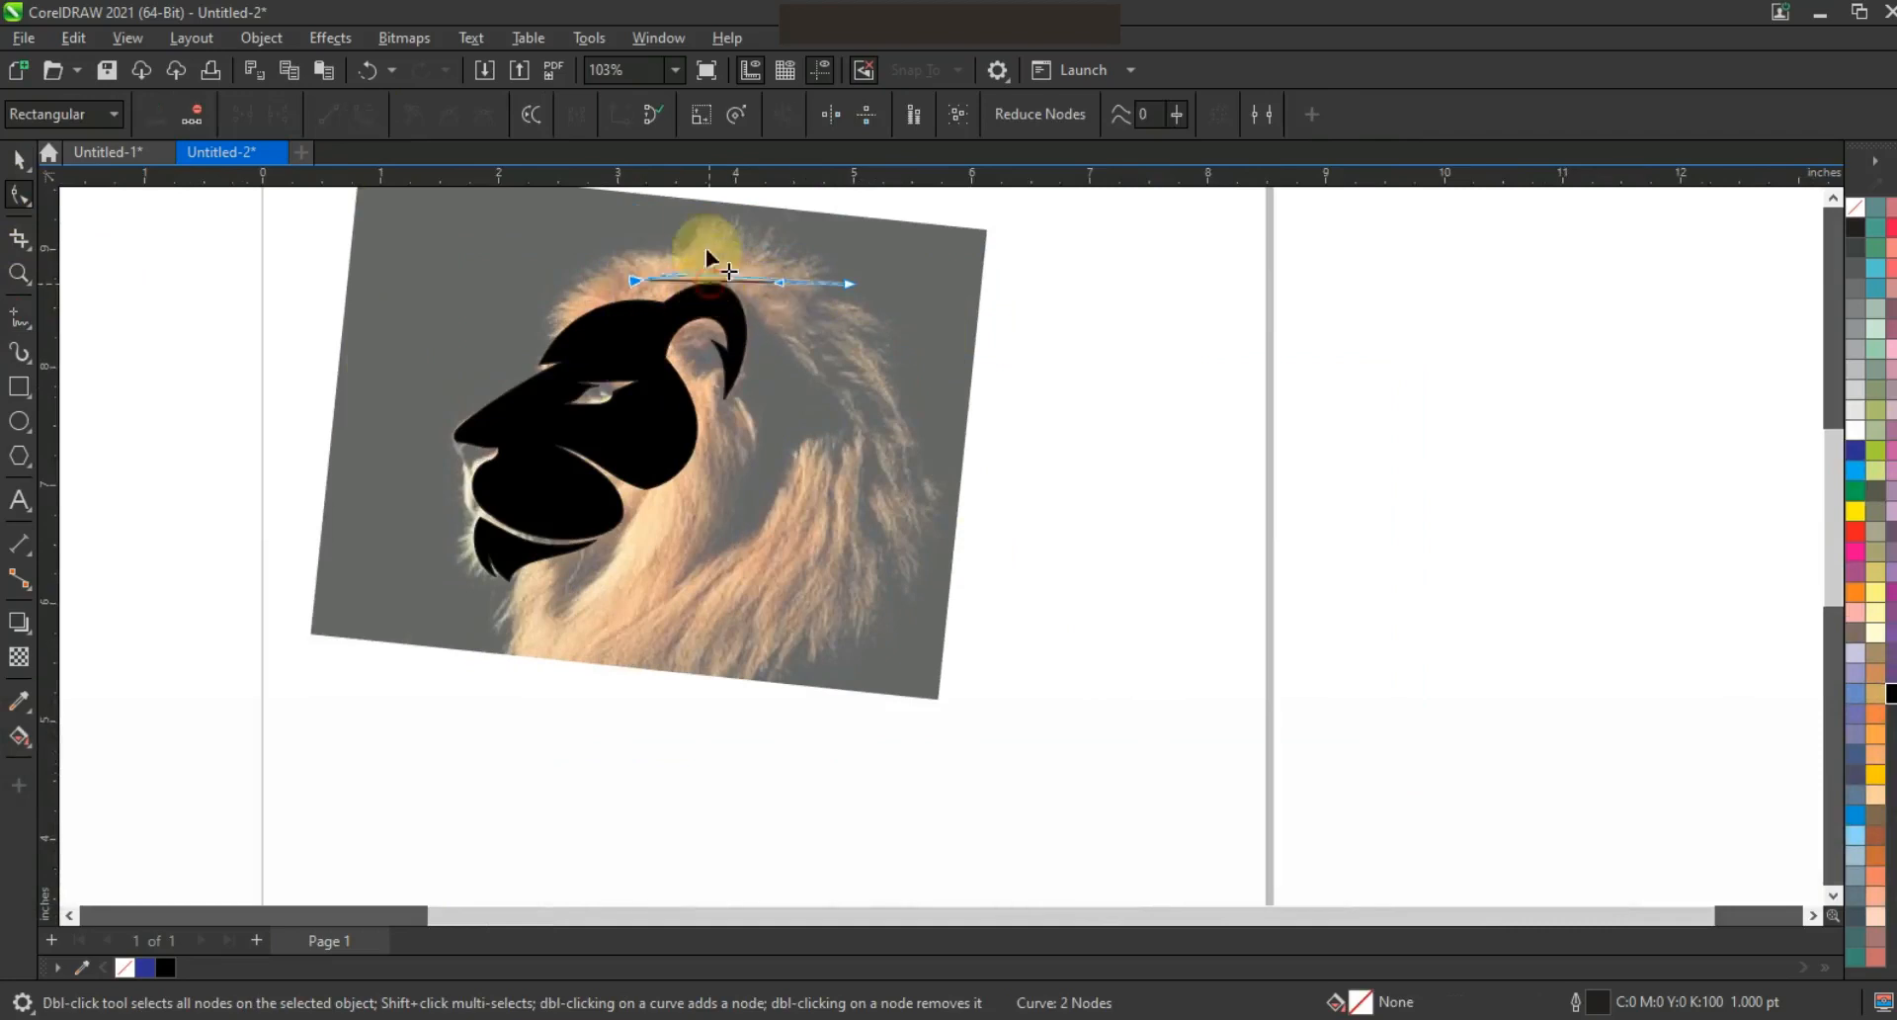
drag(782, 285, 786, 338)
drag(851, 284, 756, 252)
key(space)
Duplicate the wavy curve, combine both copies and join their left and right end nodes
right_click(757, 252)
shift+click(754, 272)
click(642, 116)
click(20, 195)
drag(615, 247, 656, 305)
click(246, 114)
drag(826, 235, 859, 300)
click(249, 117)
Stretch the mane stroke vertically and rotate it about 3 degrees
click(22, 166)
drag(741, 233, 742, 227)
click(753, 263)
drag(854, 301, 857, 295)
click(786, 282)
click(1135, 322)
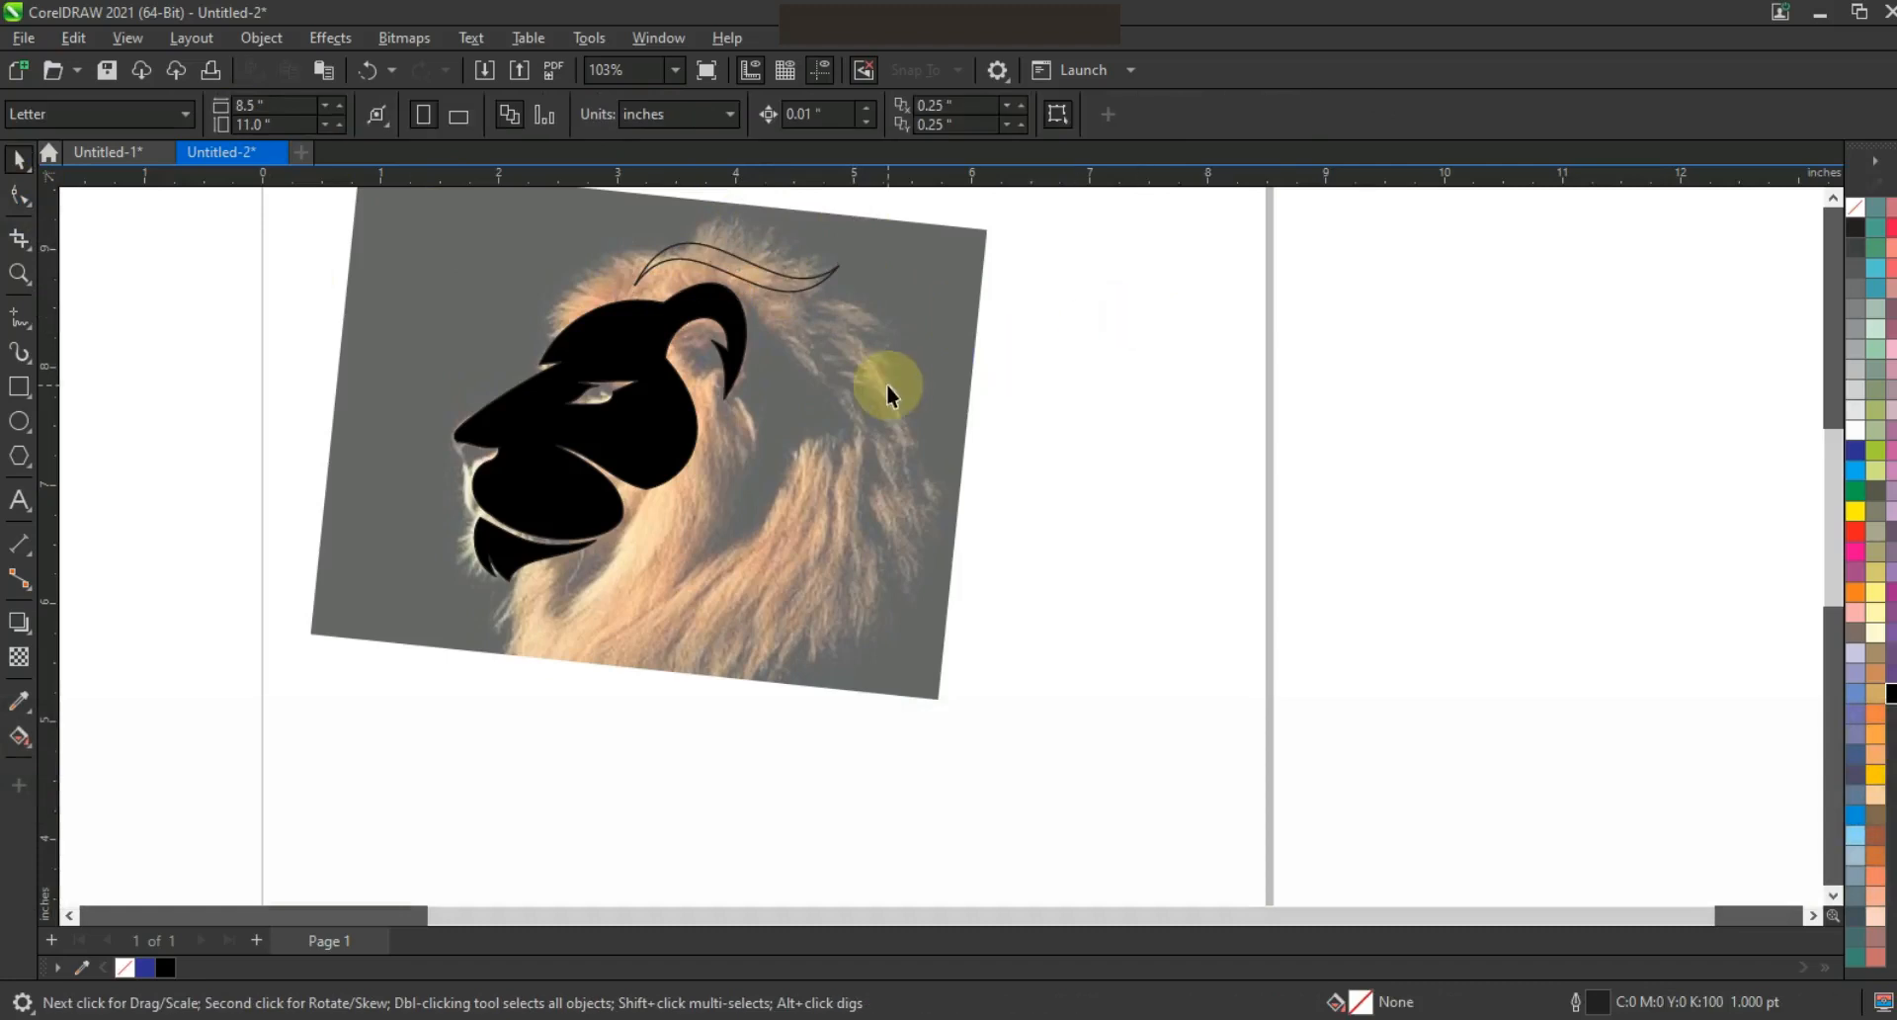
Zoom in on the face and draw a thin triangle beside the jaw
click(19, 316)
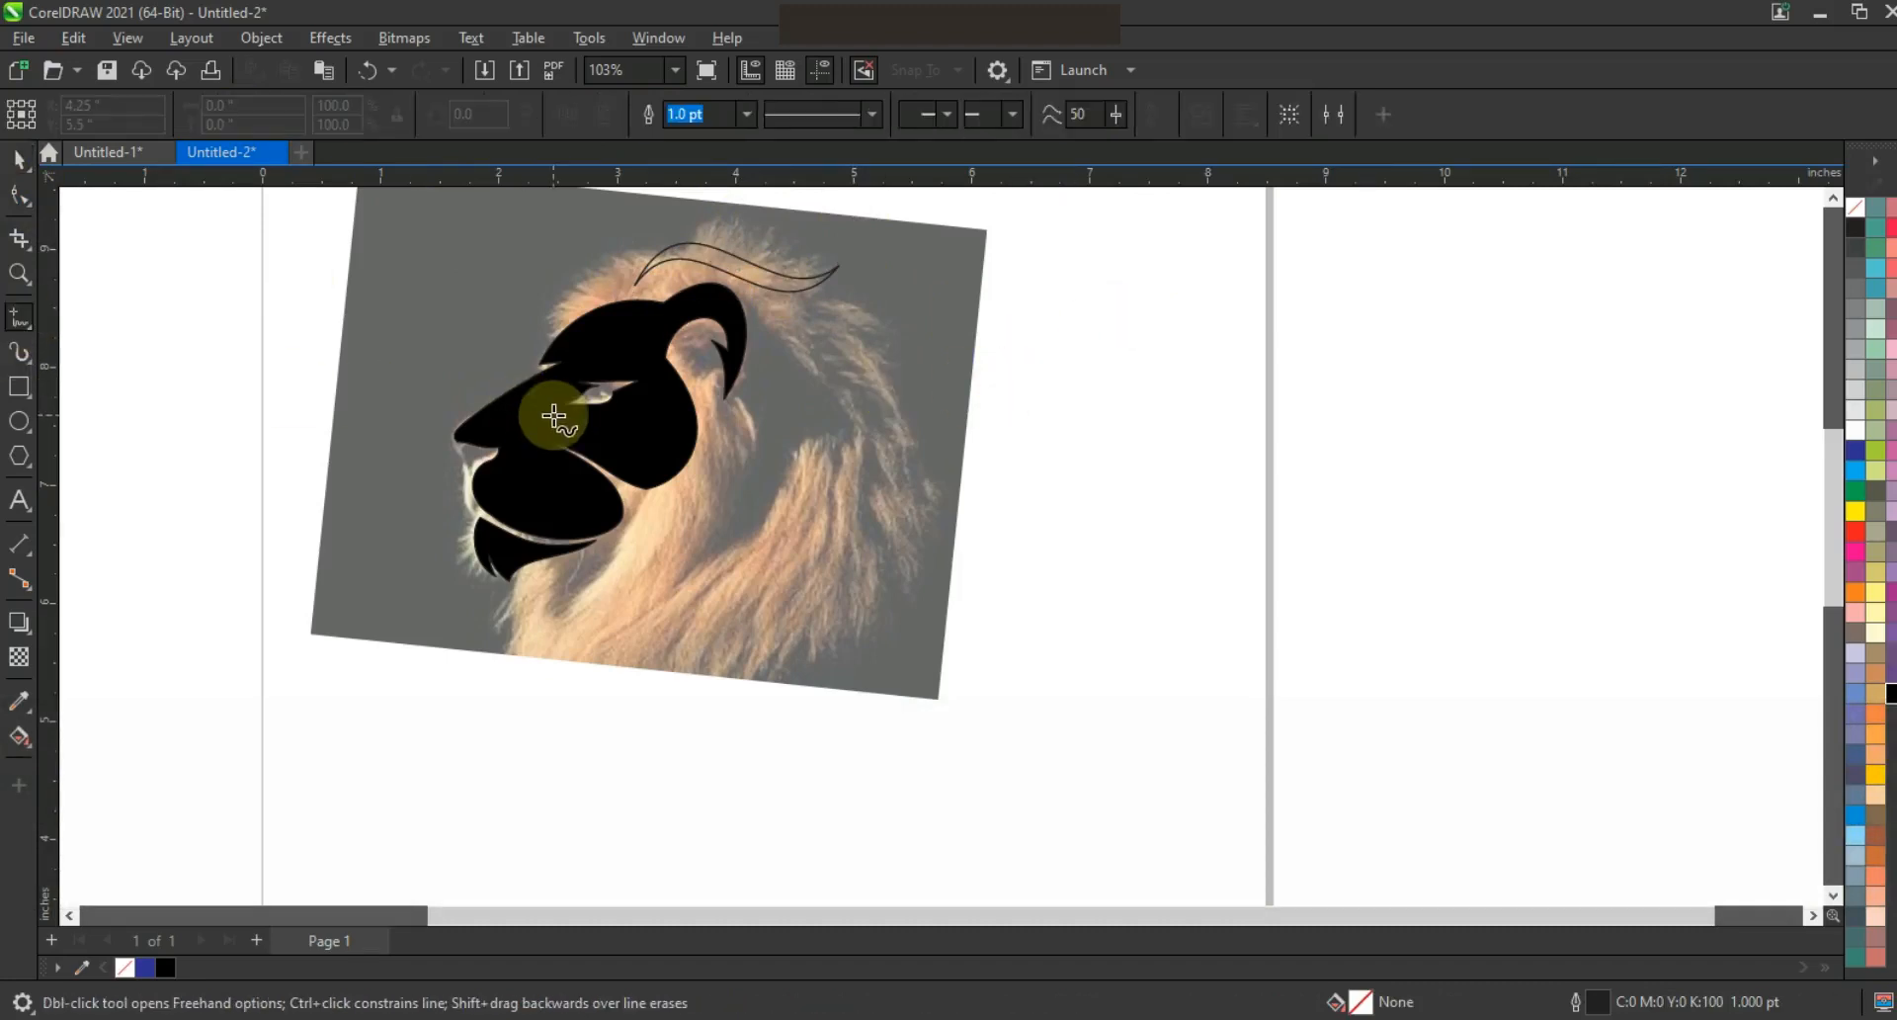
click(19, 274)
drag(335, 268, 923, 655)
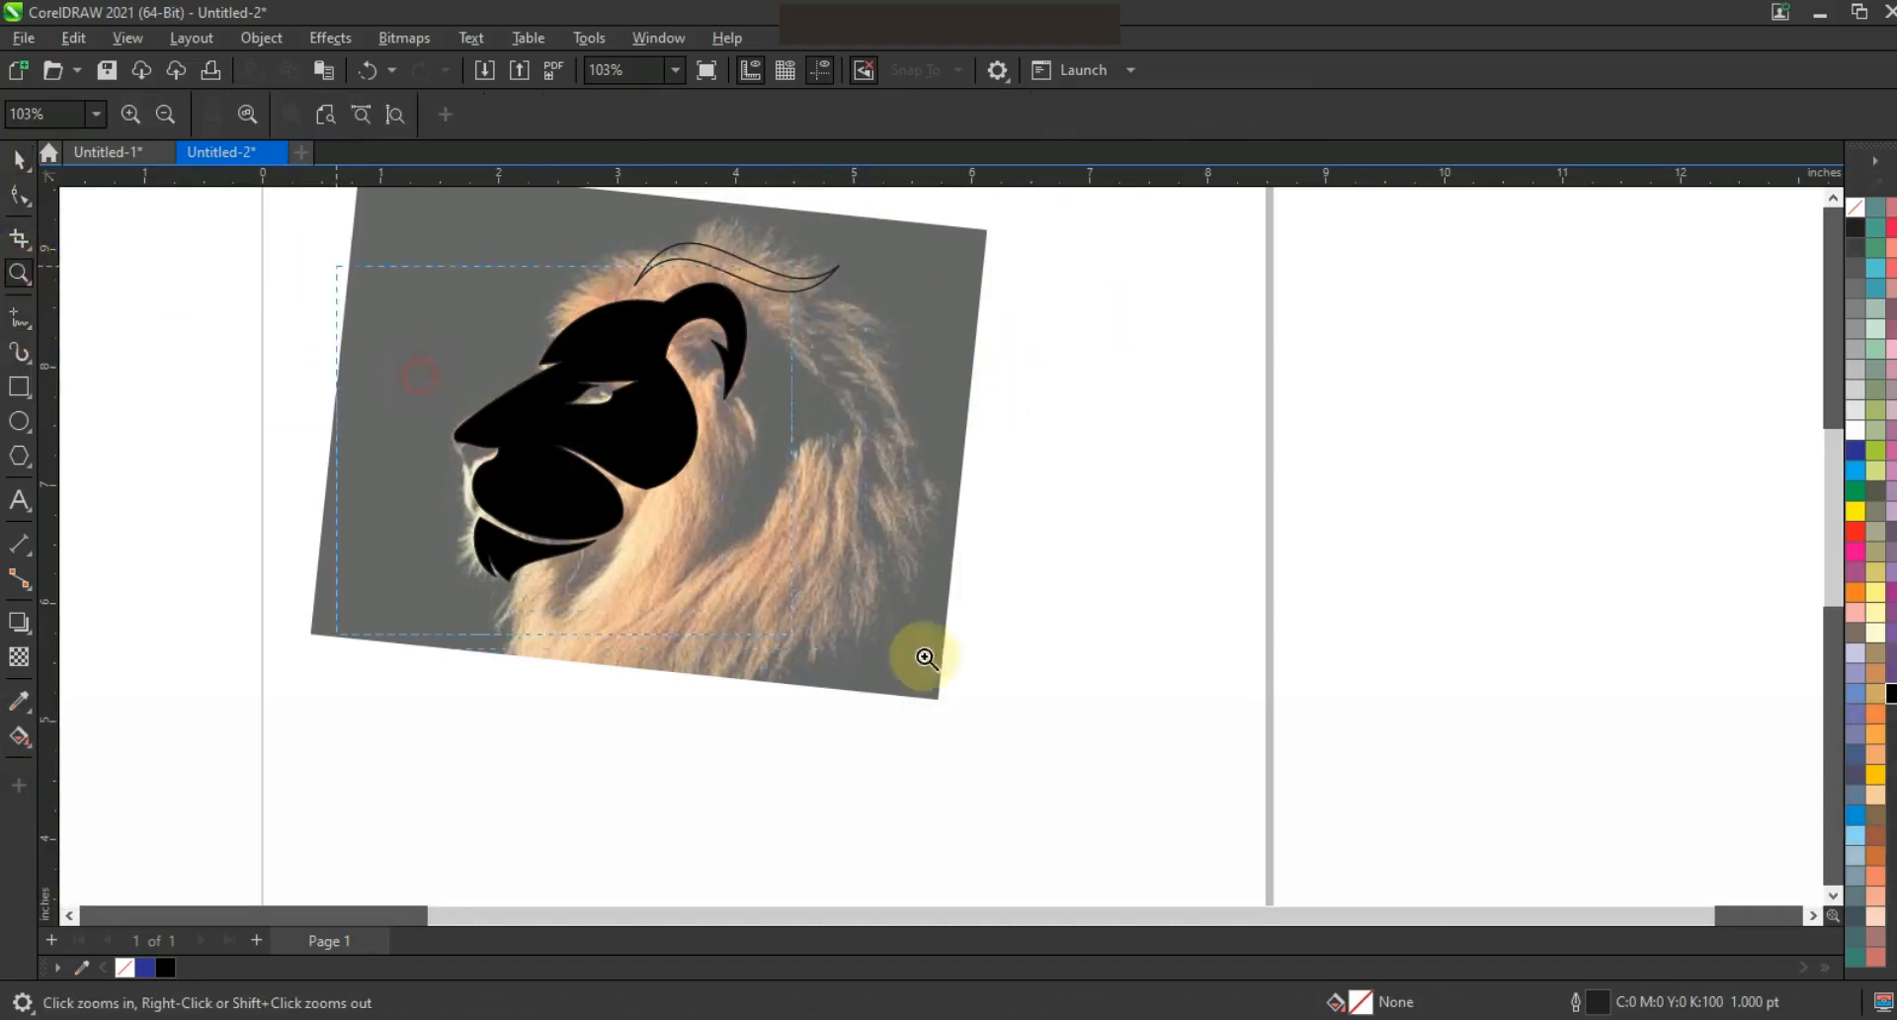
click(19, 194)
click(712, 591)
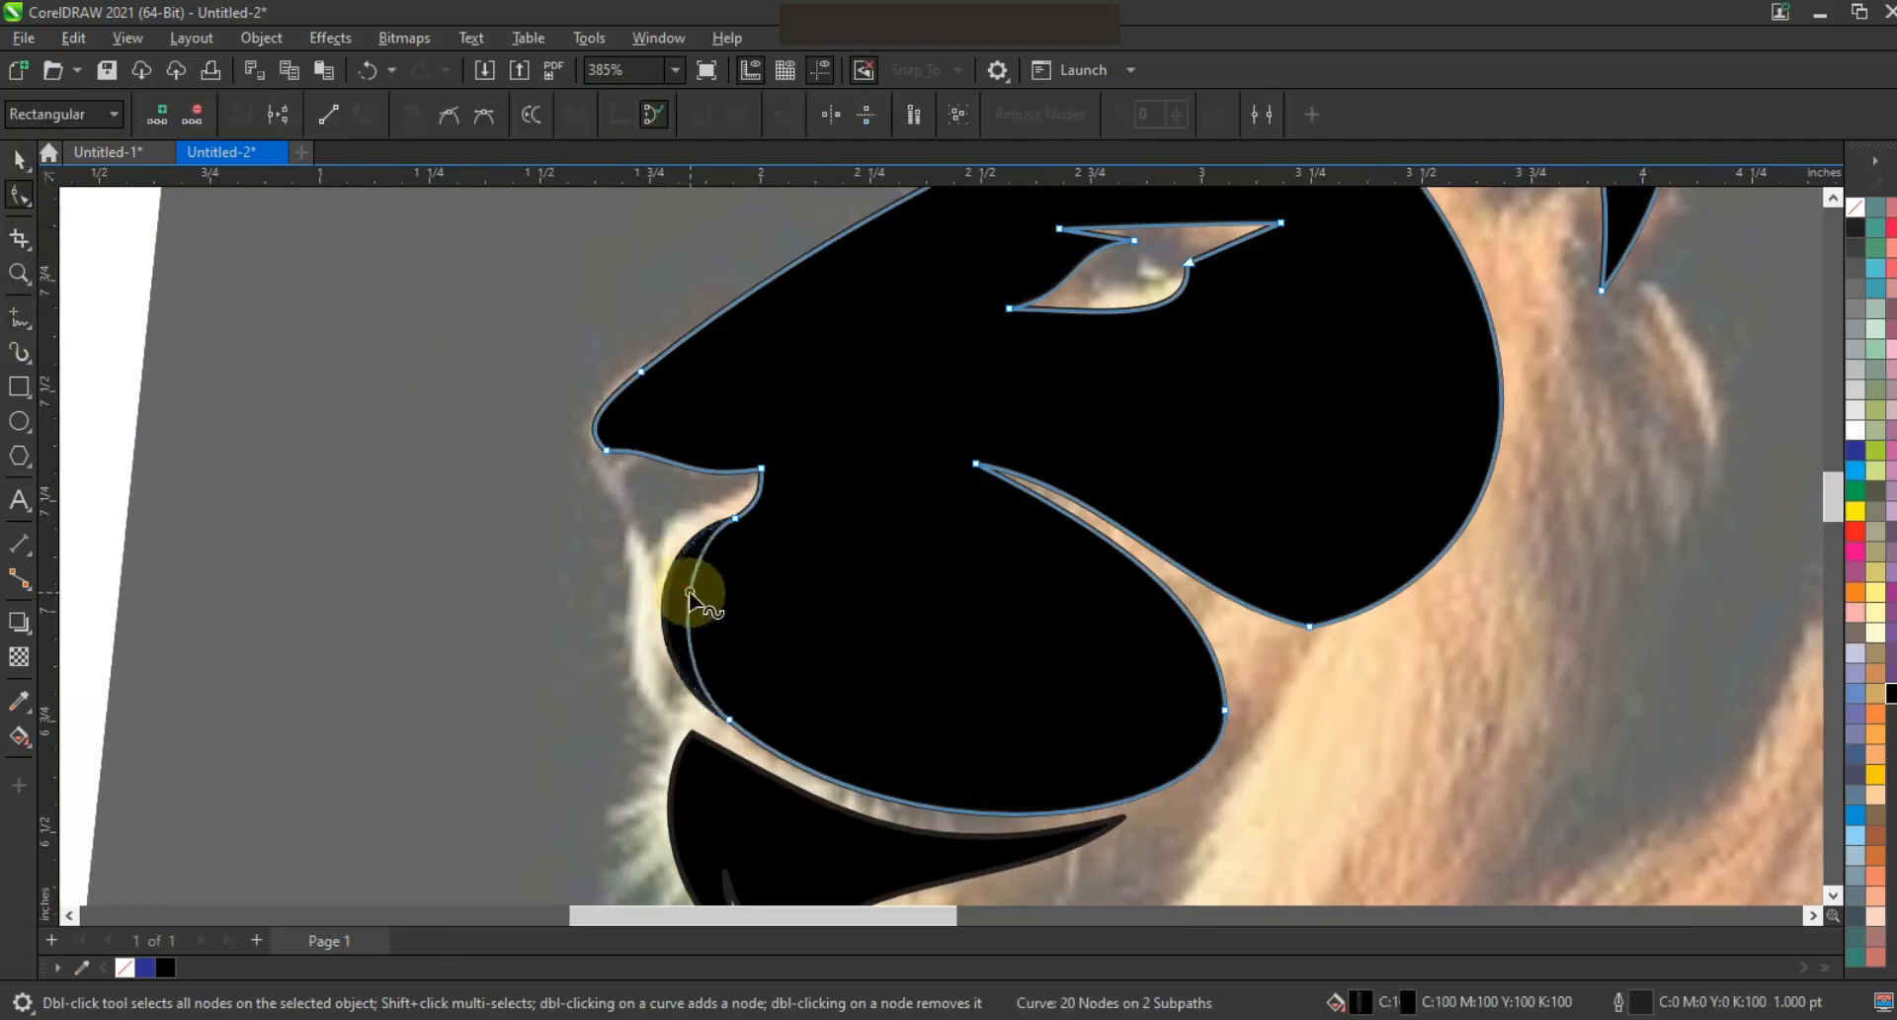
click(19, 317)
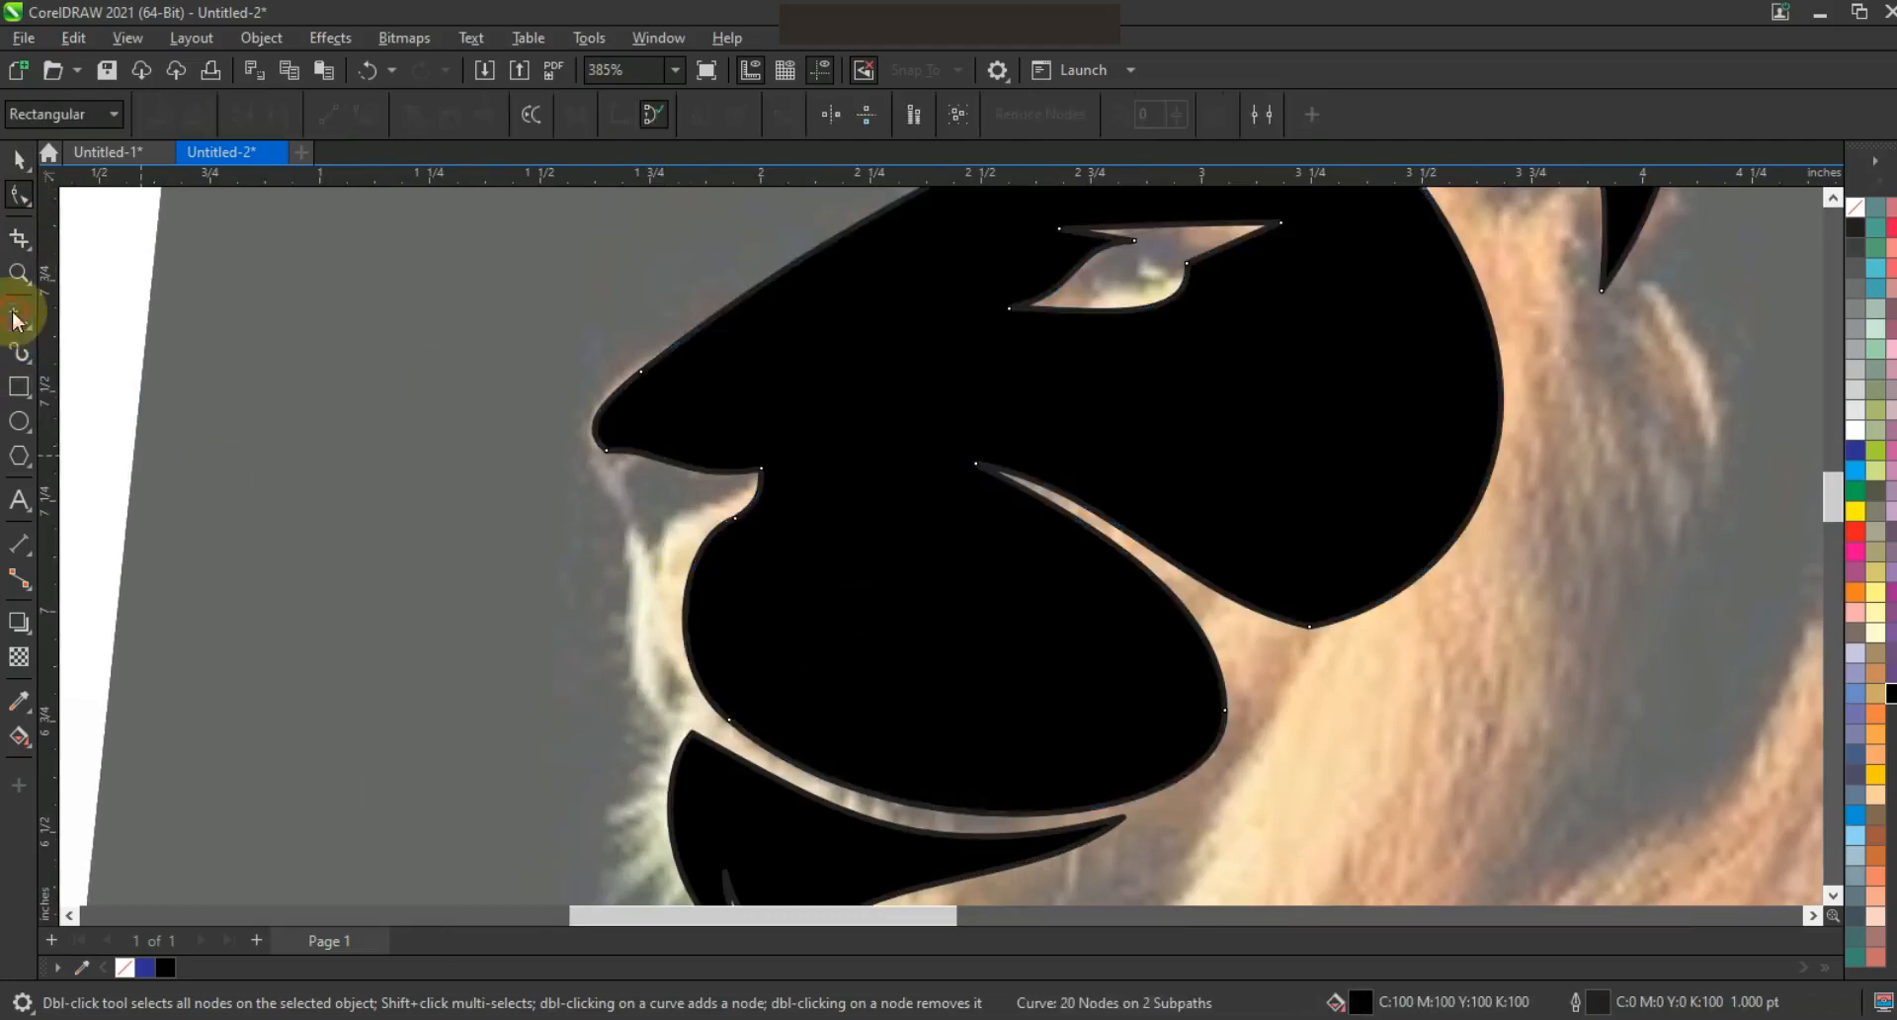
click(667, 539)
click(662, 710)
click(625, 515)
Curve the triangle's edges into a sliver and fill it black
key(F10)
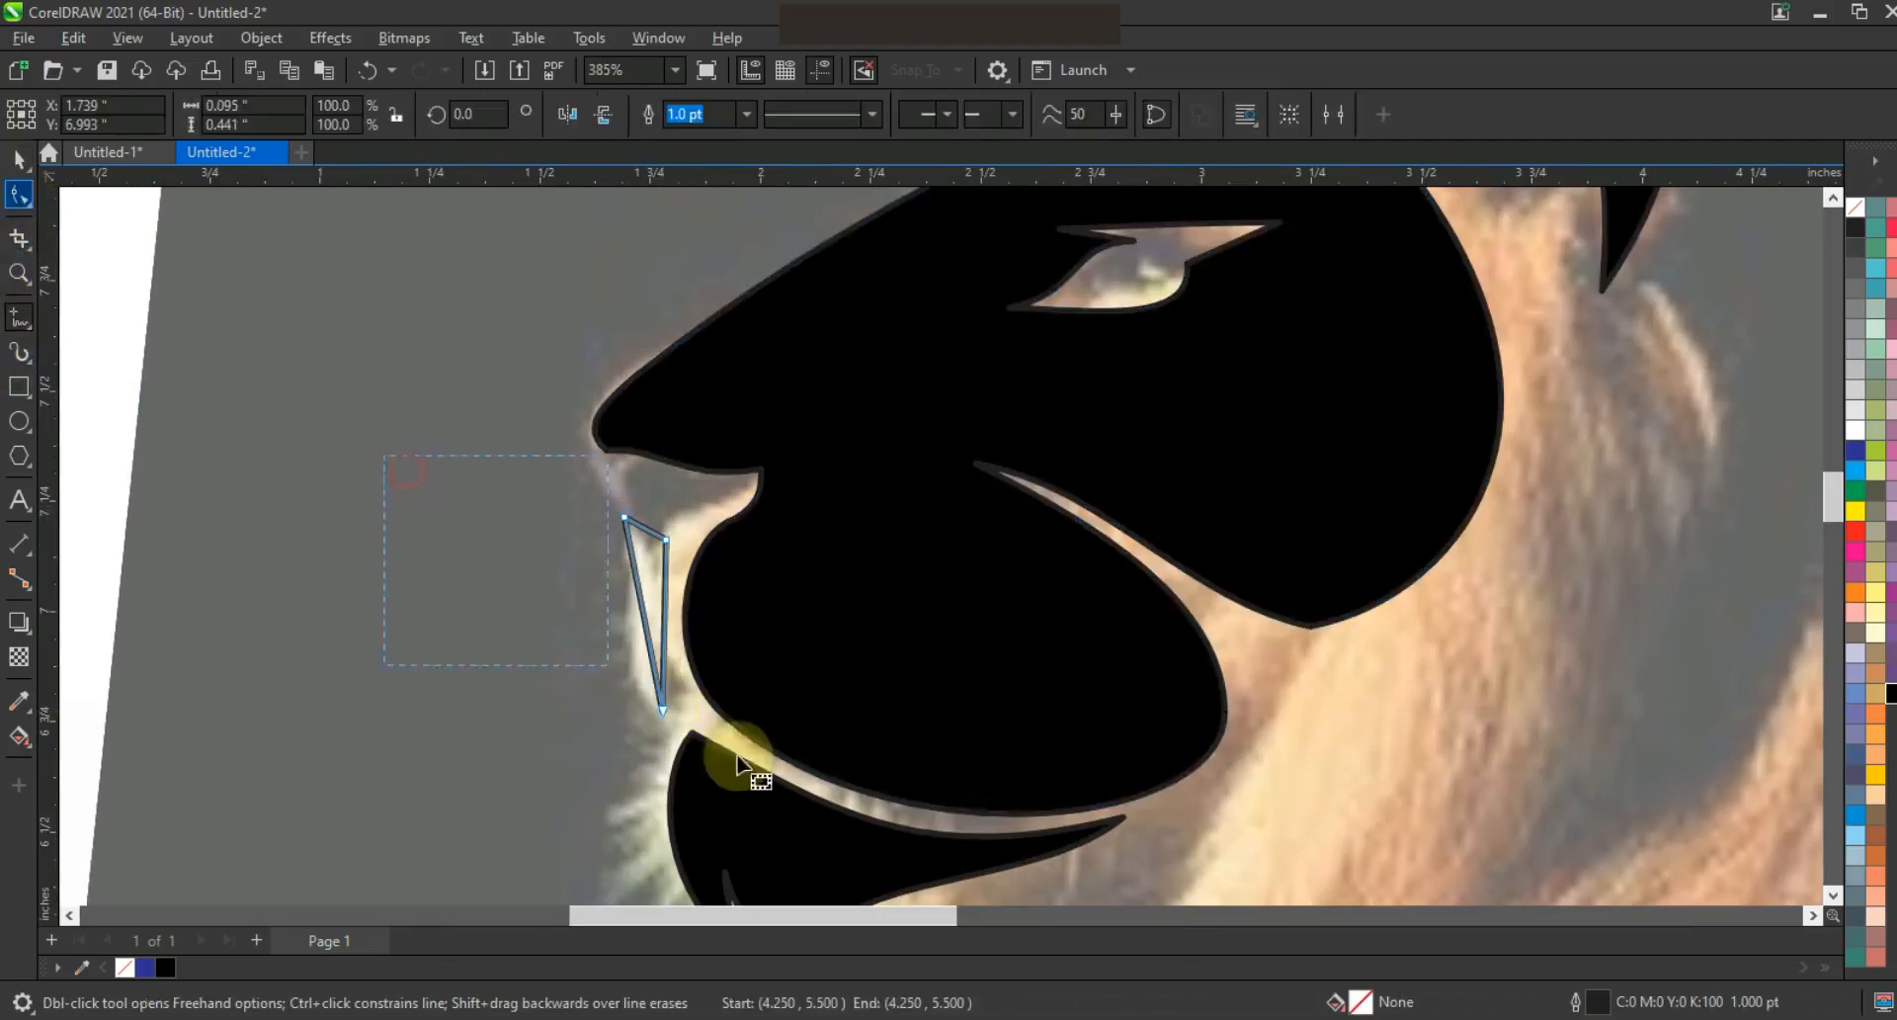
click(642, 533)
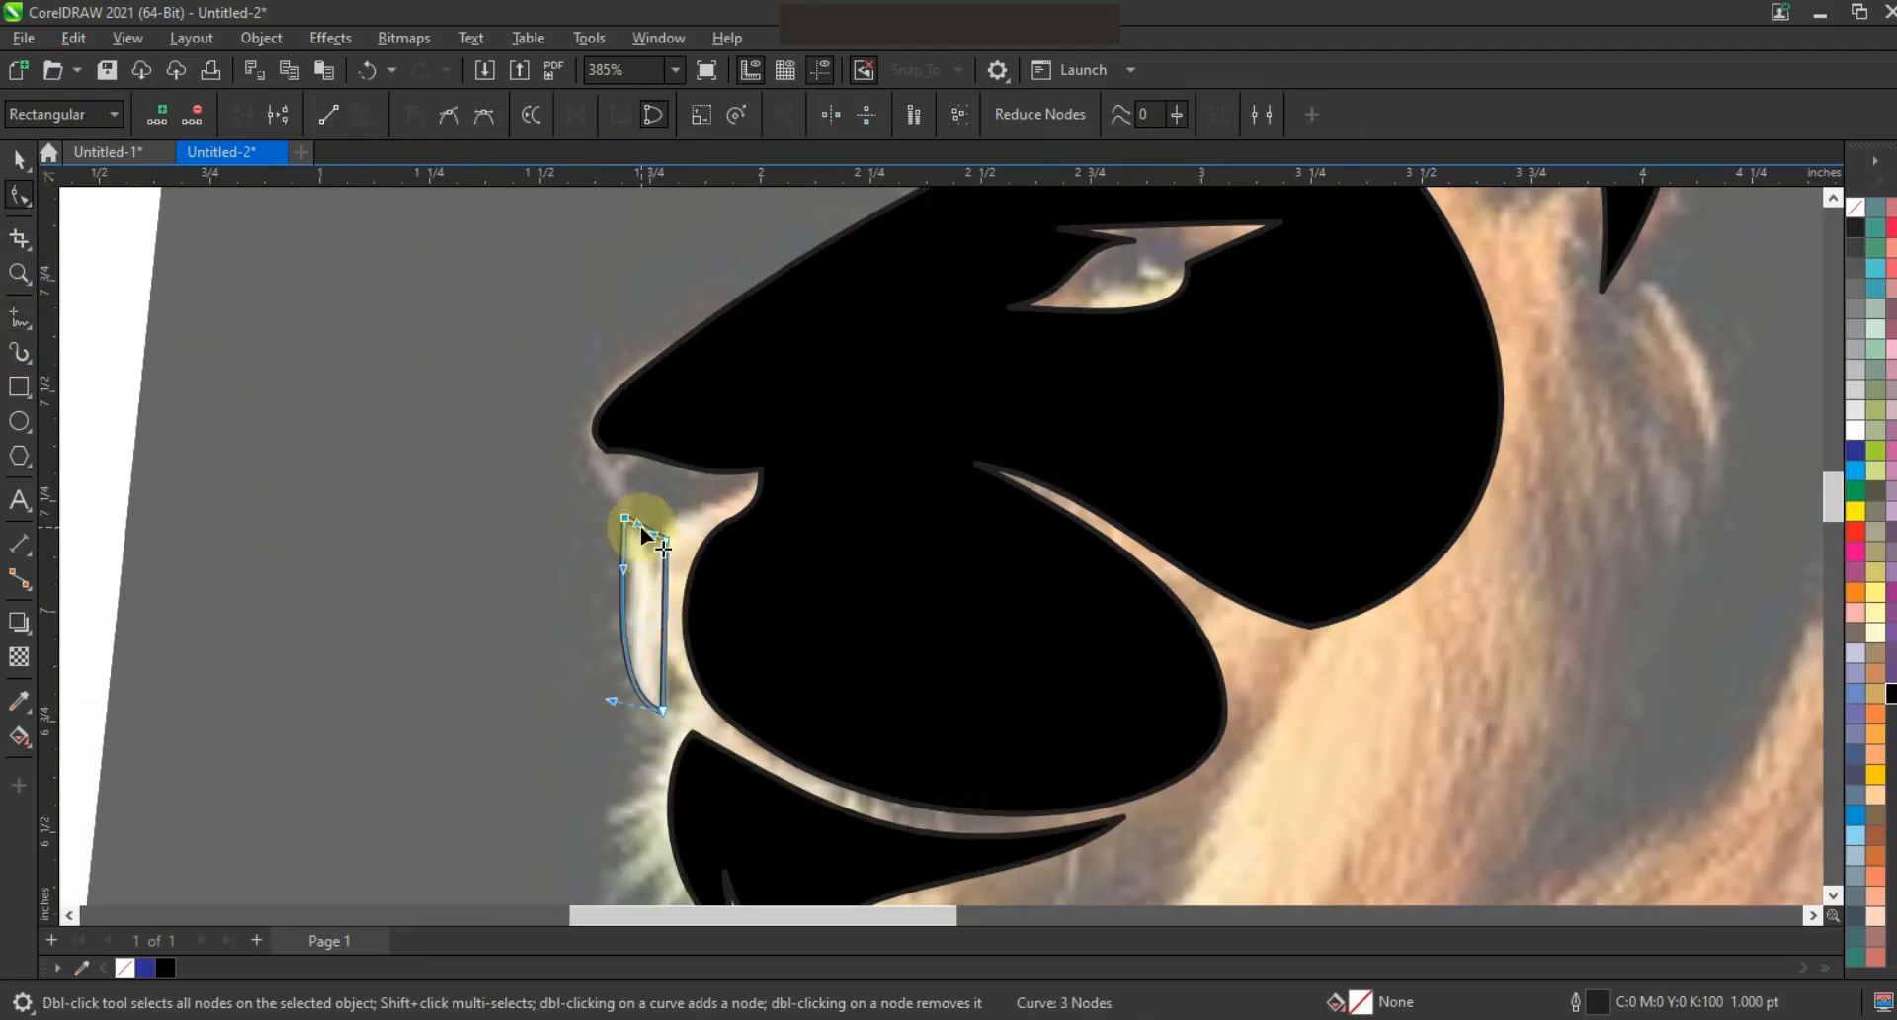
drag(638, 512, 644, 514)
drag(664, 635, 656, 642)
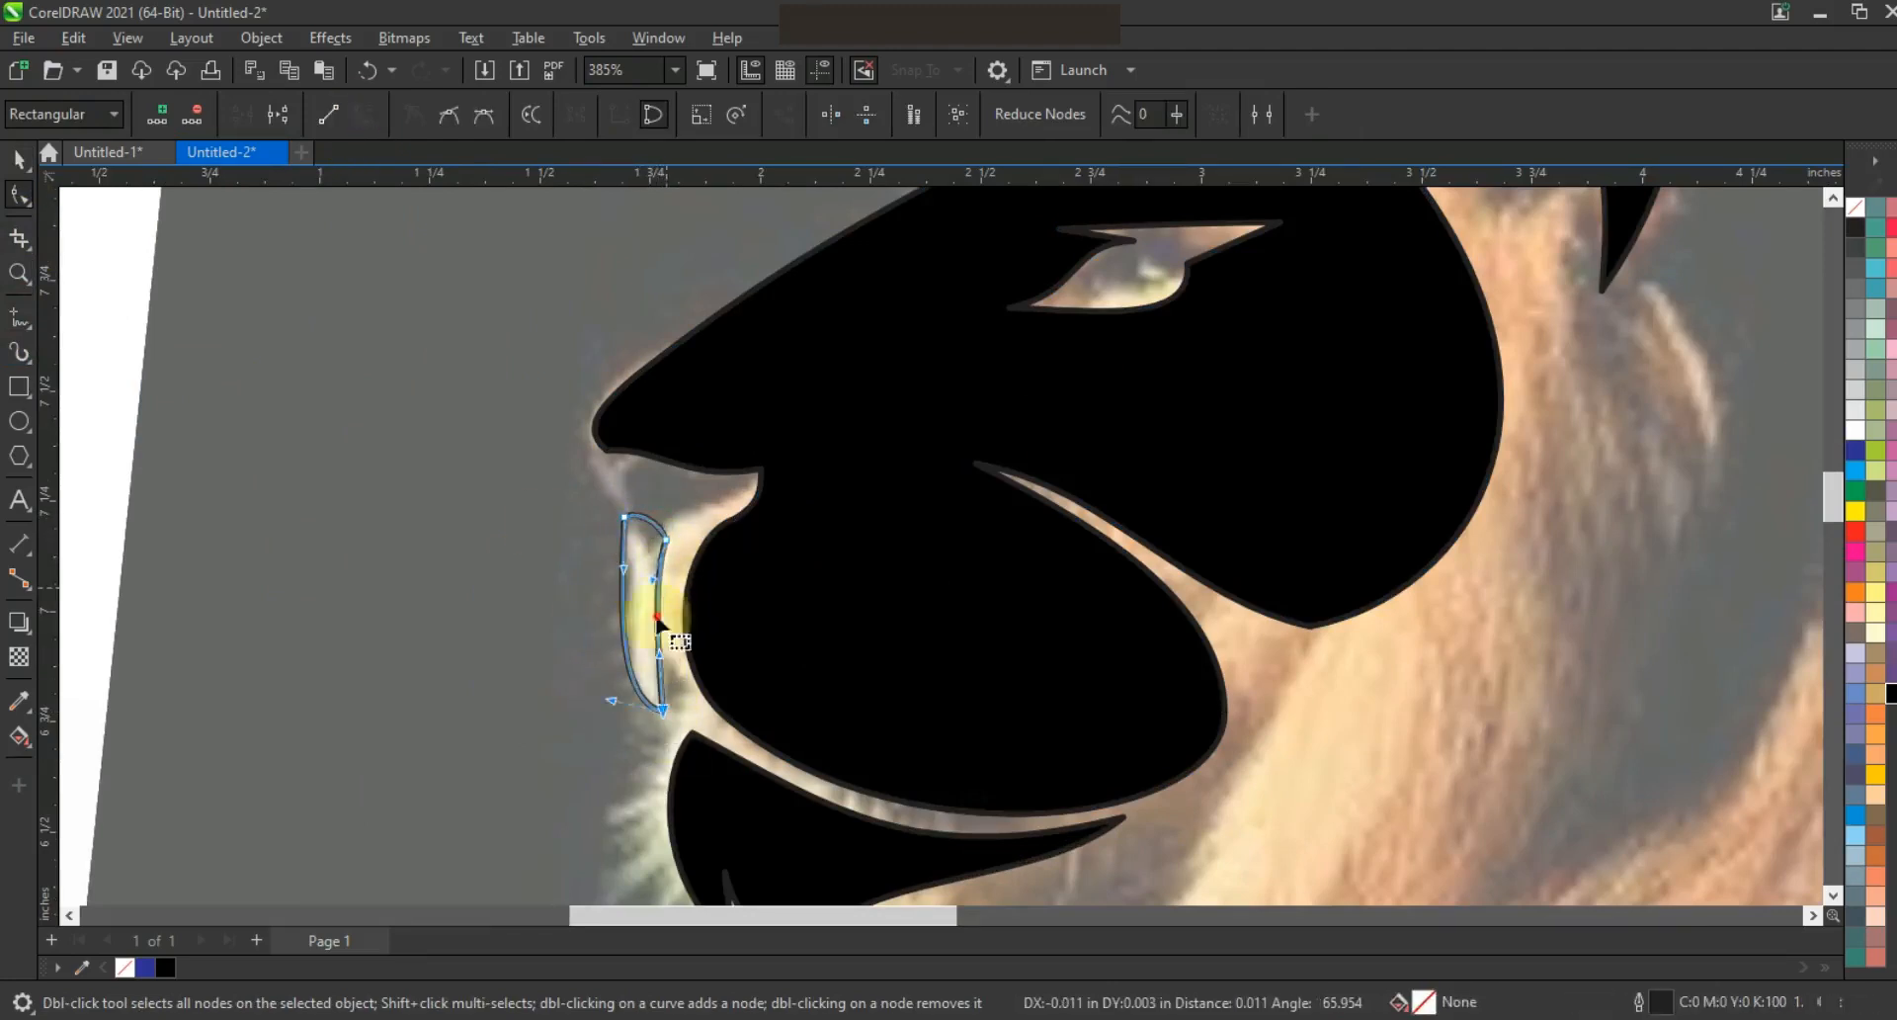
mouse_move(662, 710)
mouse_down()
mouse_move(632, 671)
mouse_move(648, 707)
mouse_up()
click(18, 161)
click(1890, 694)
key(F3)
key(F3)
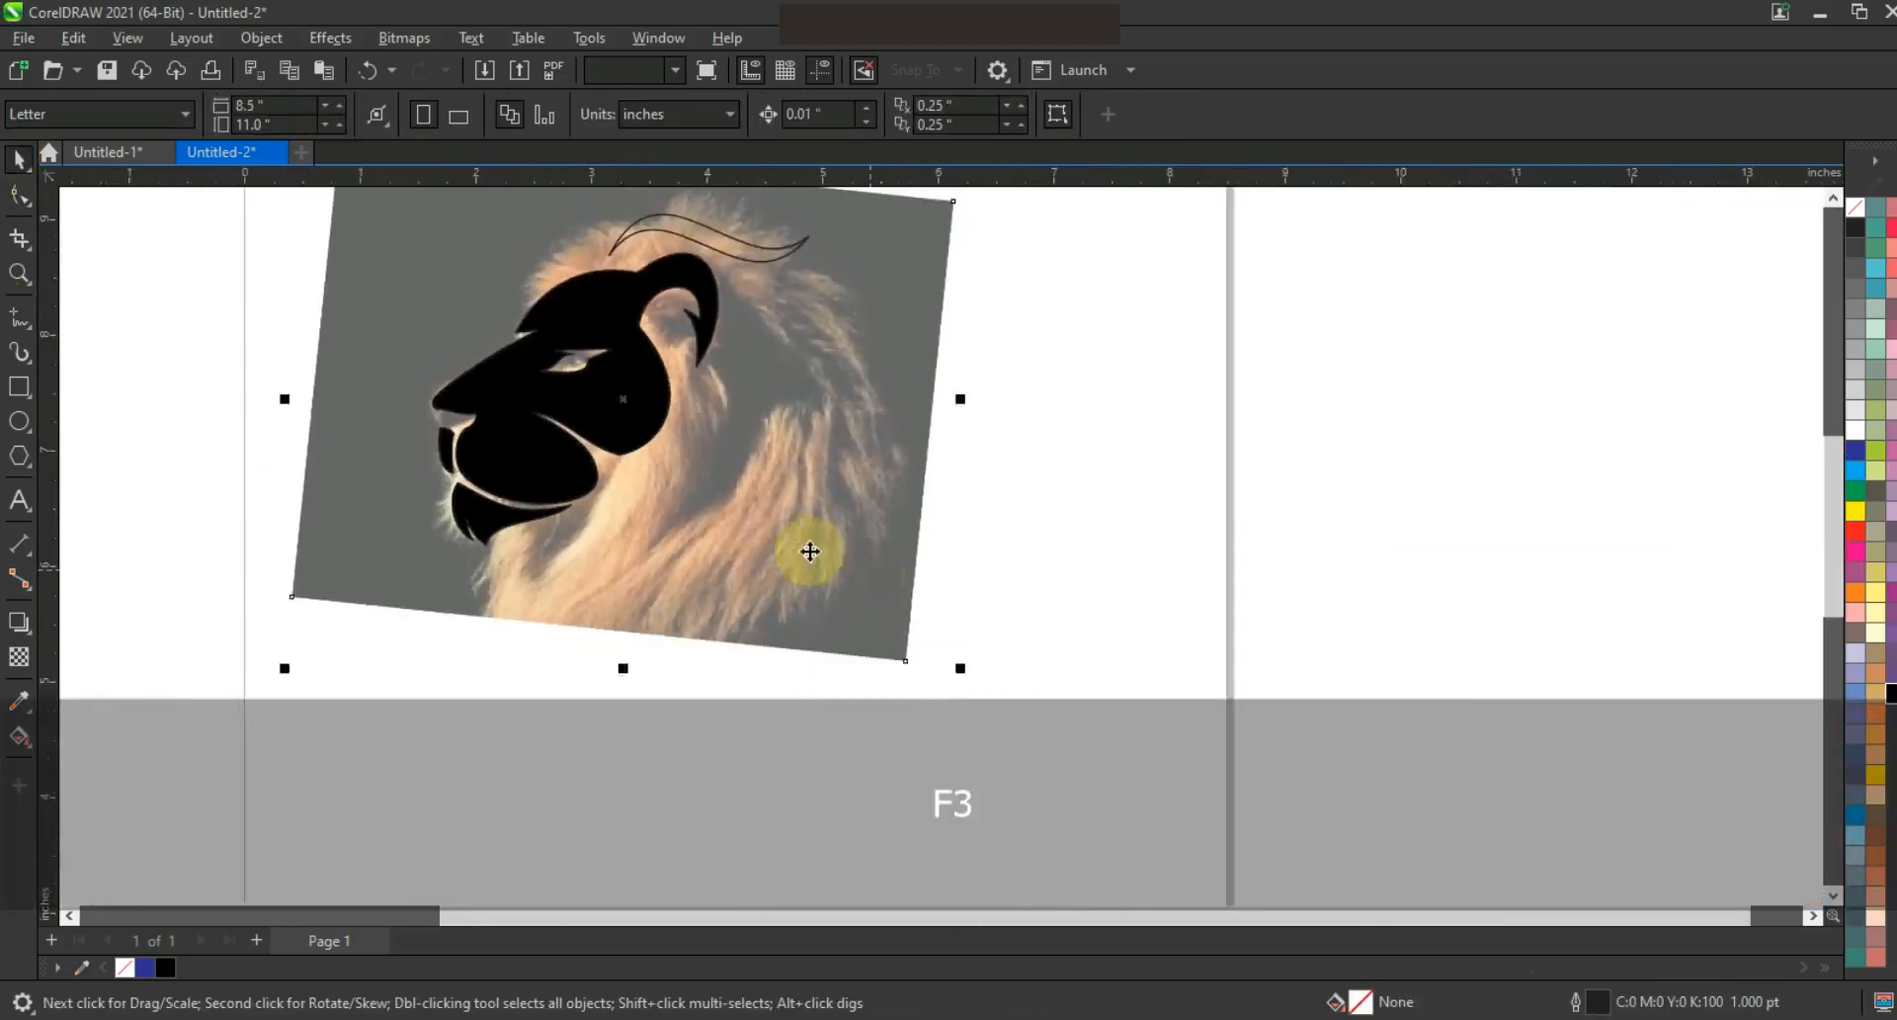
Draw a freehand line from behind the head to the lower neck and bend it into an S curve
key(Escape)
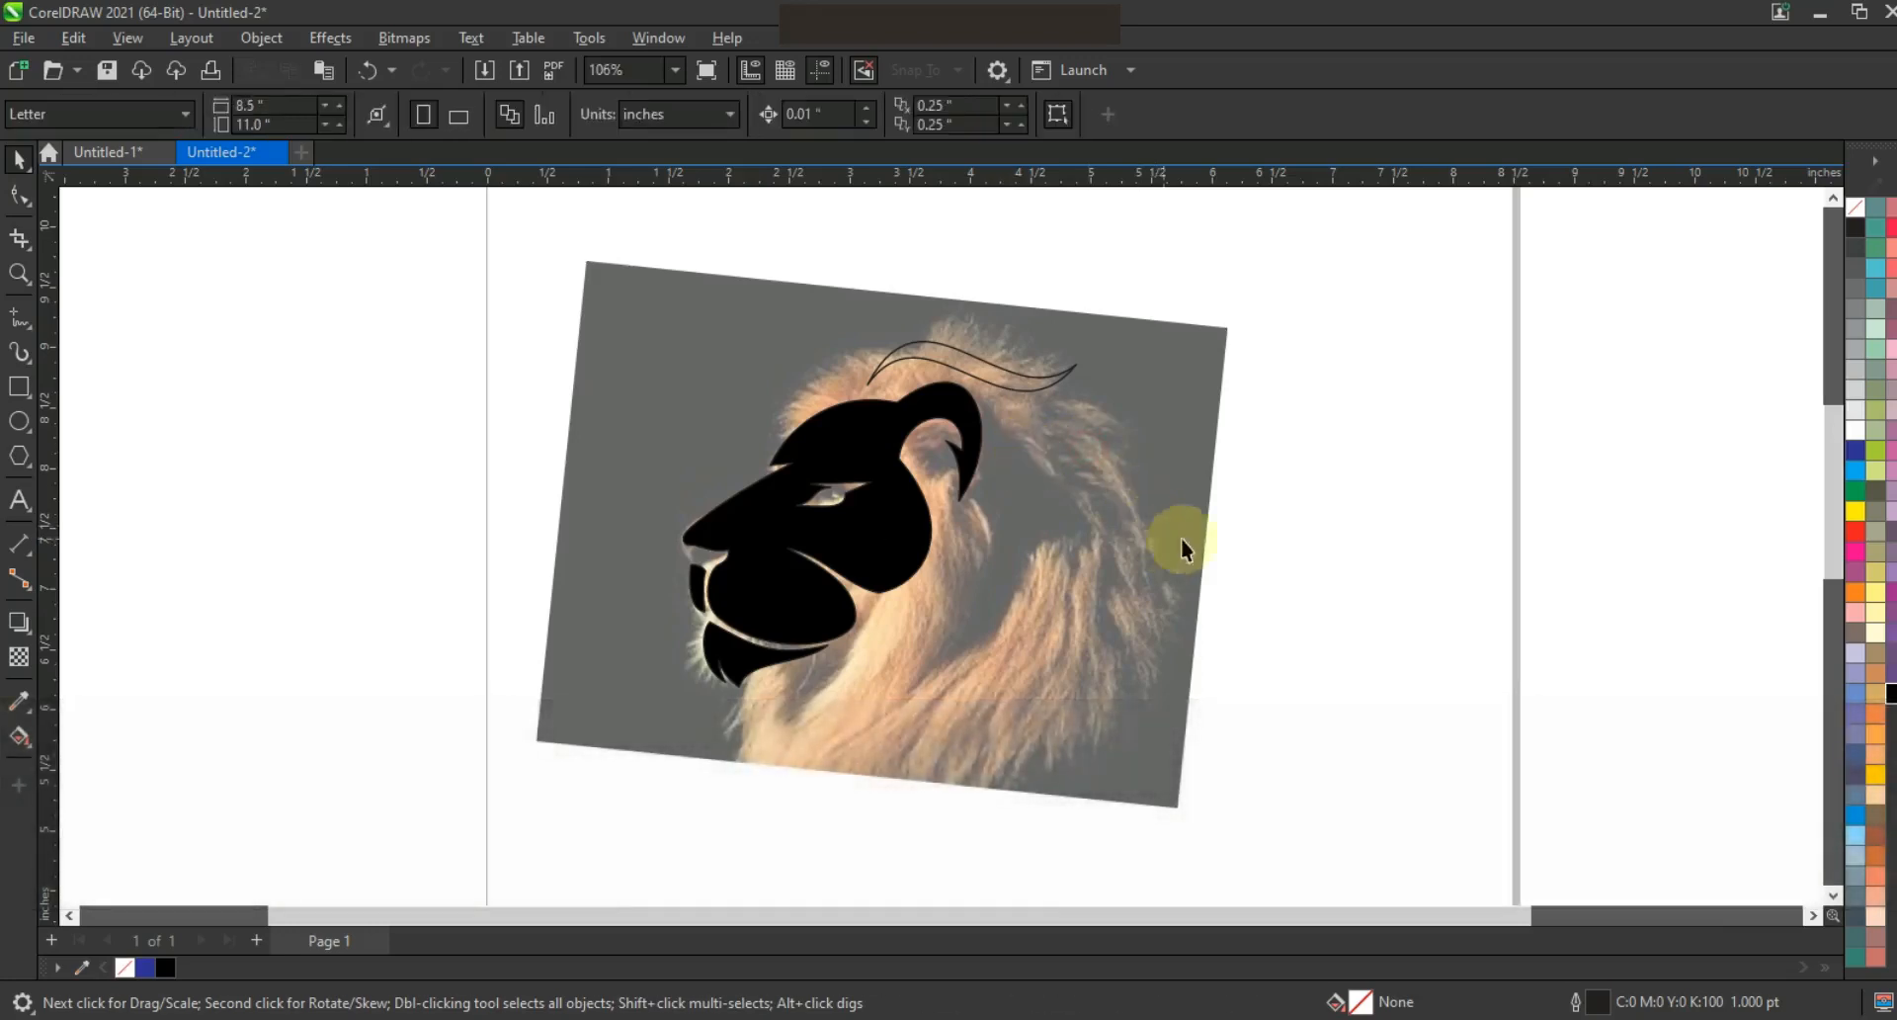
key(F5)
click(992, 423)
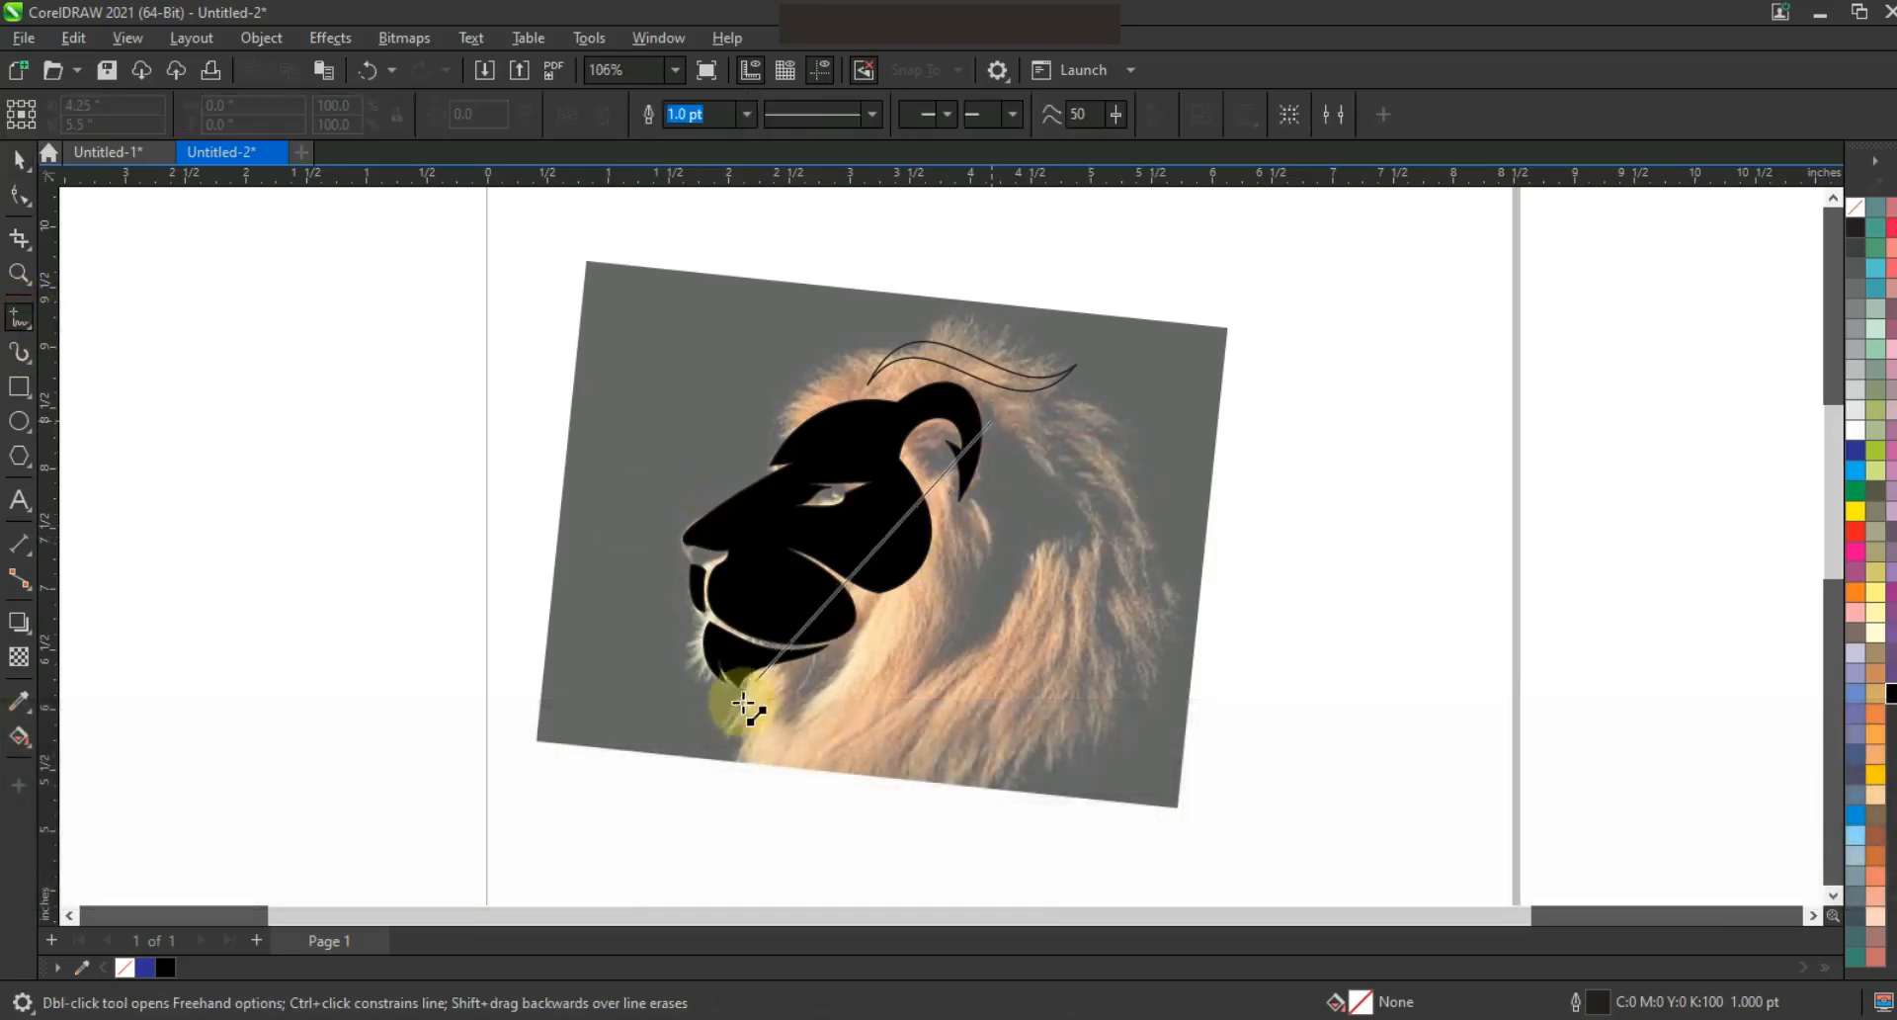
click(726, 742)
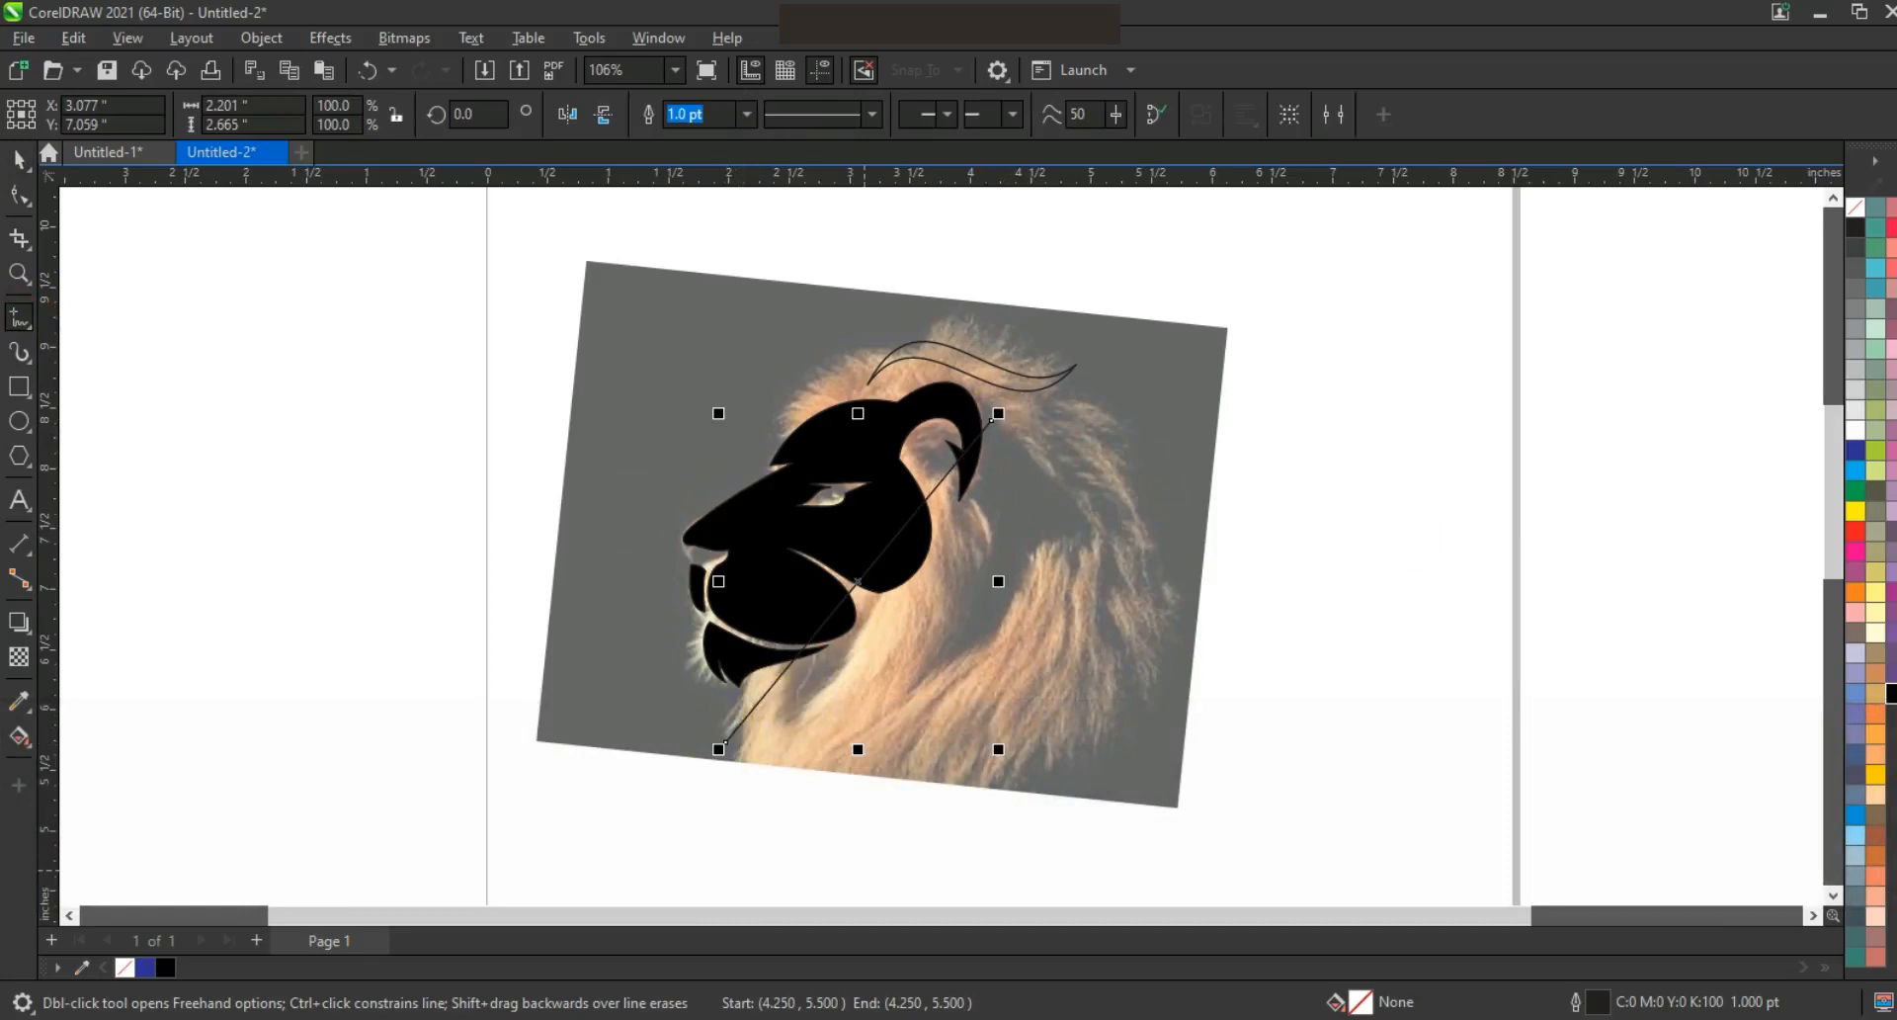
key(F10)
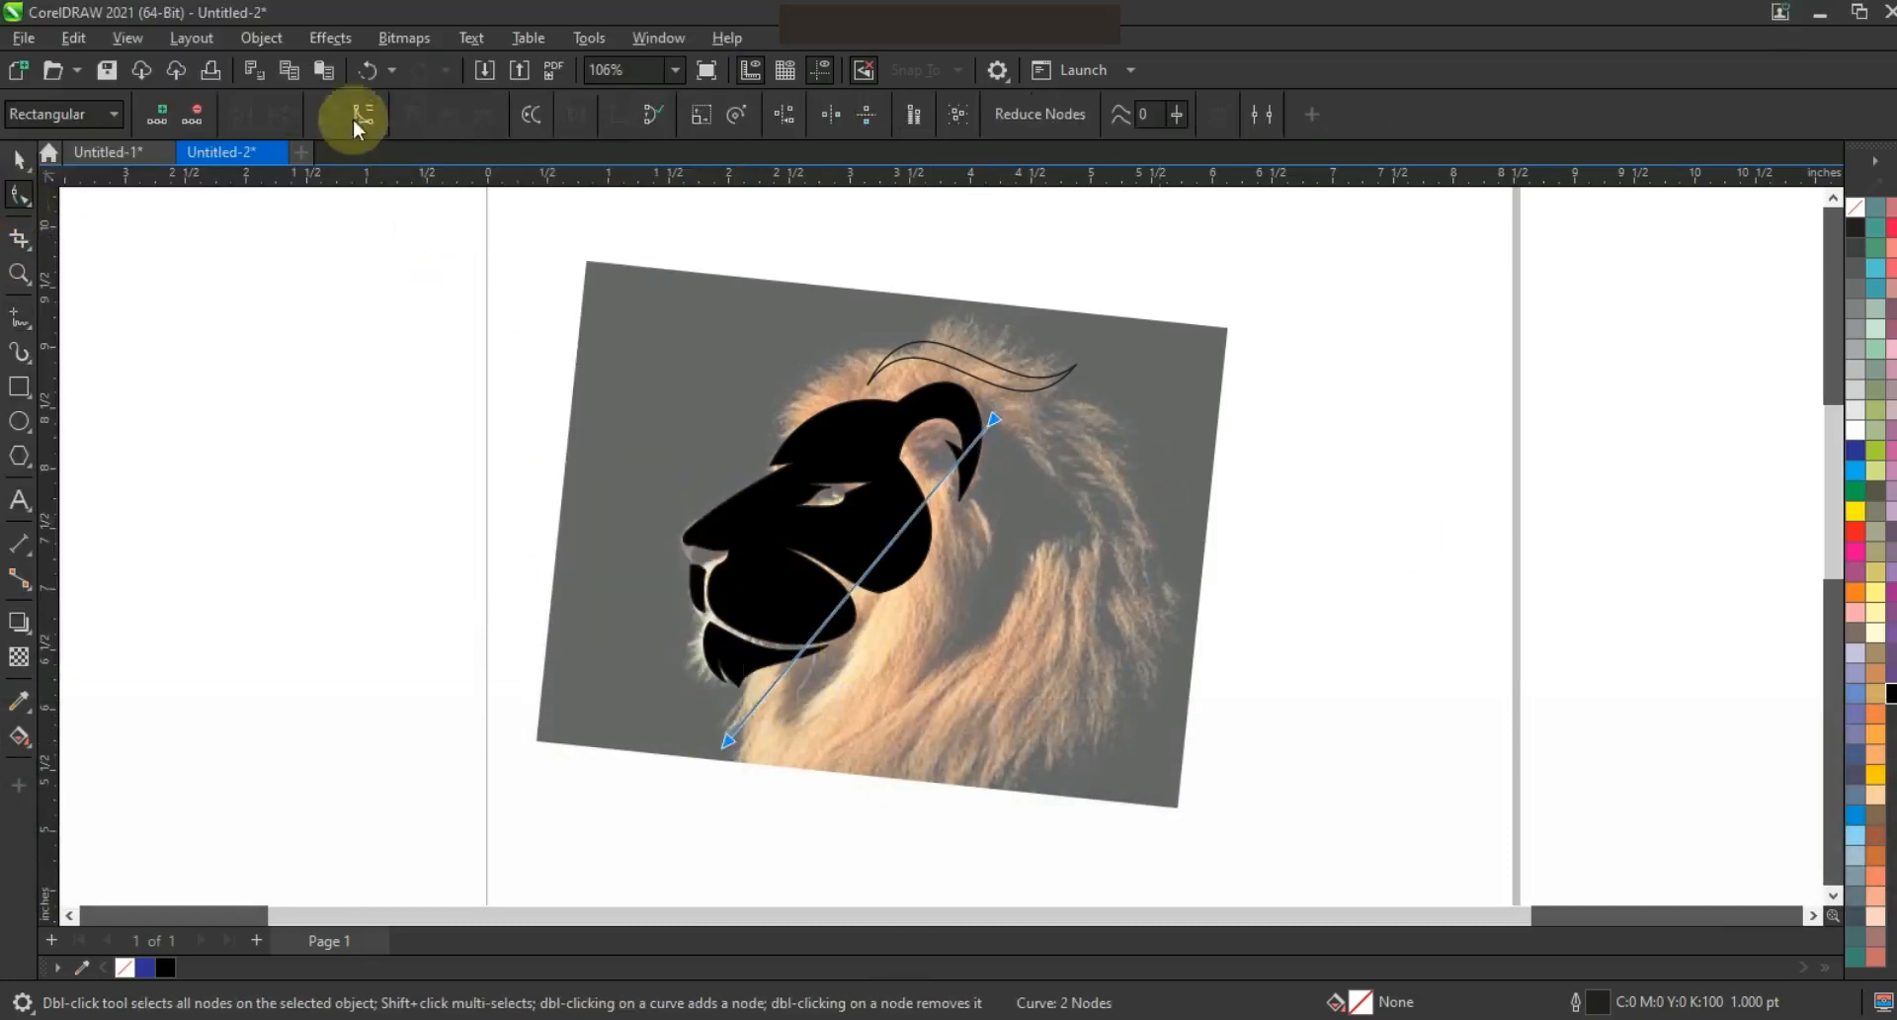
drag(1052, 619, 1077, 618)
drag(814, 637, 798, 600)
drag(727, 741, 737, 741)
drag(1065, 639, 1028, 652)
Duplicate the strand beside itself, combine both, and join the top and bottom nodes to close it
key(space)
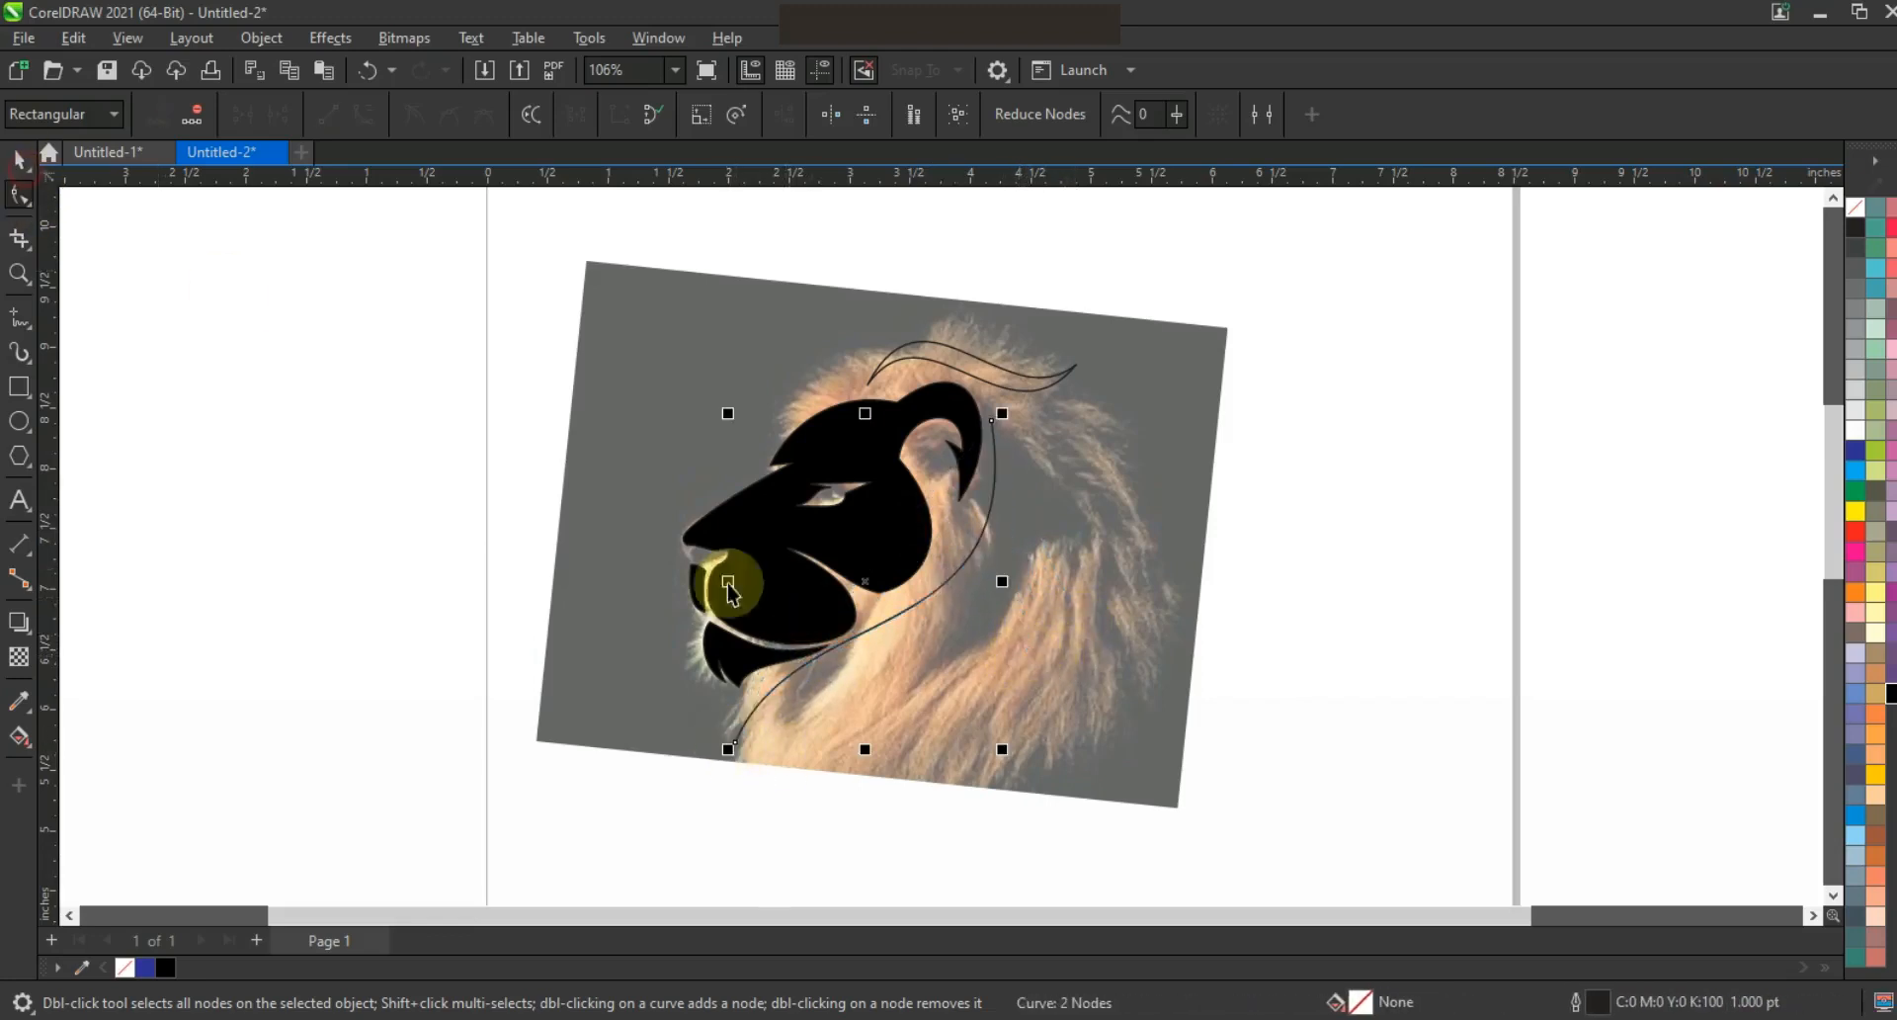
drag(924, 604, 946, 615)
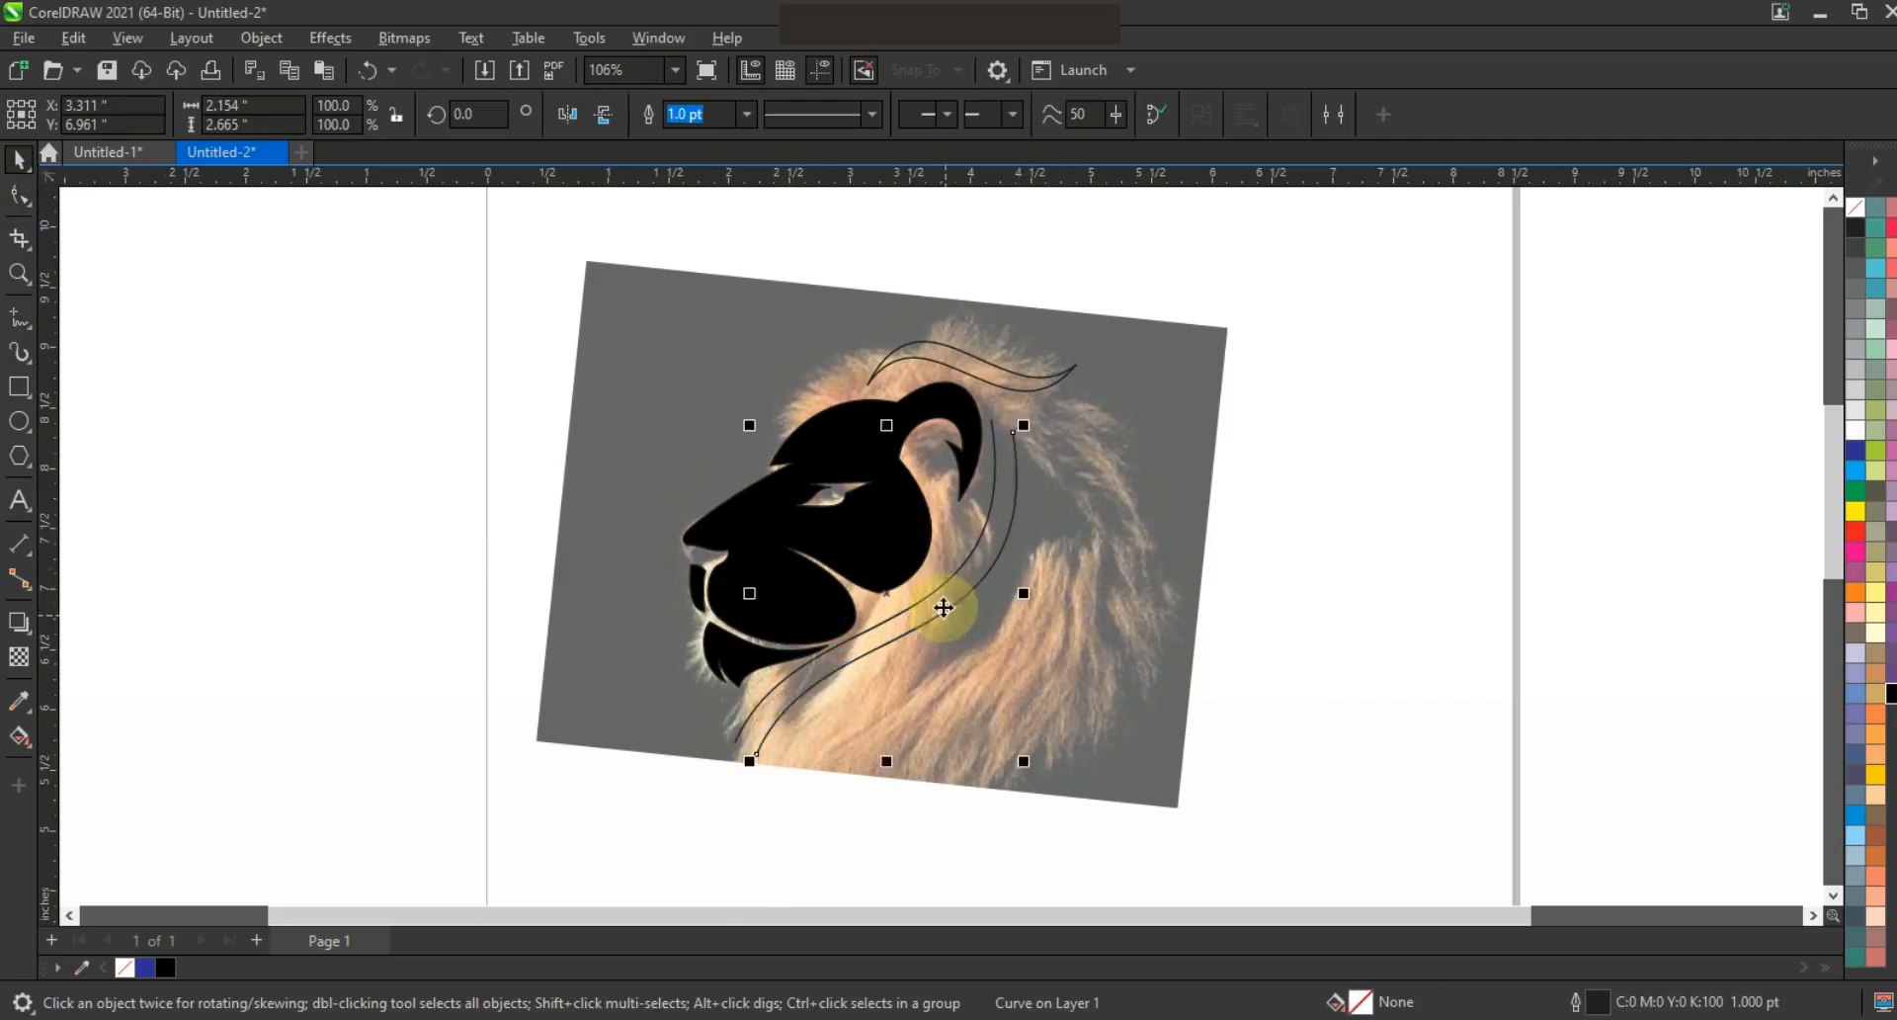
shift+click(947, 585)
click(644, 119)
click(18, 195)
drag(972, 405, 1034, 449)
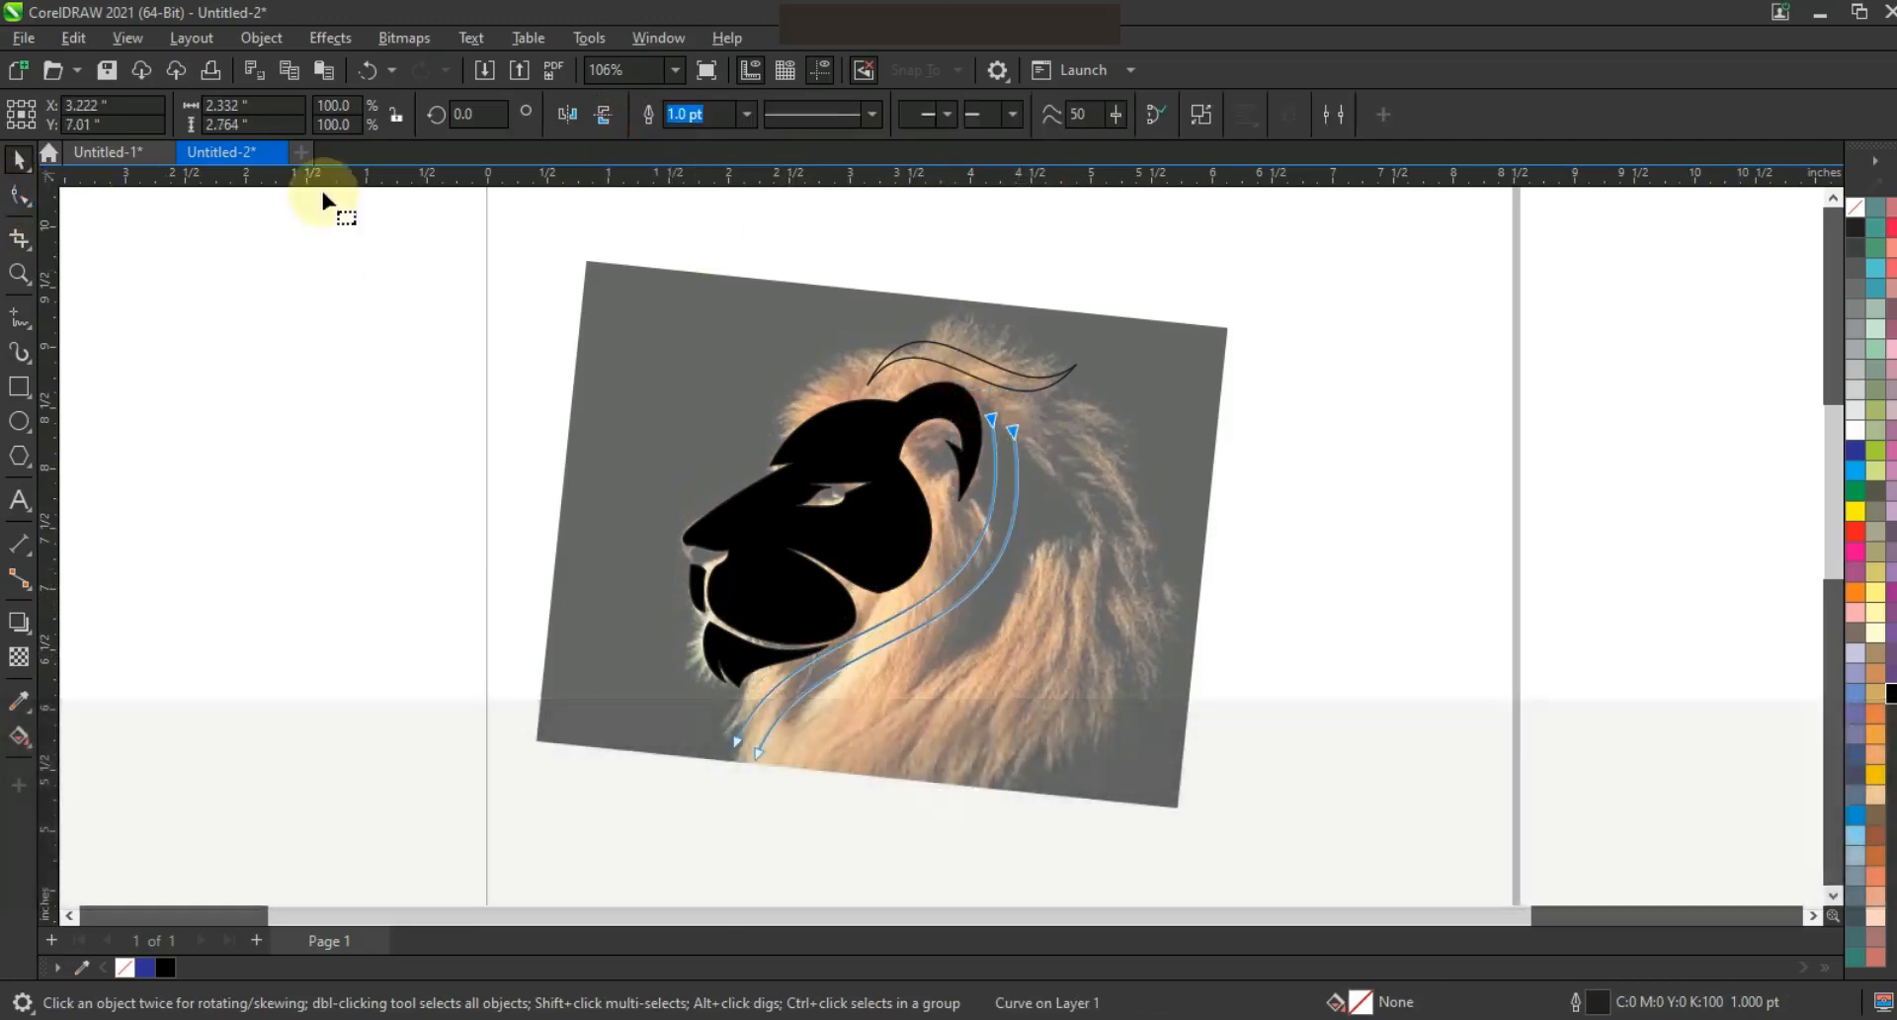
click(242, 116)
drag(704, 709, 797, 785)
click(242, 114)
drag(920, 604, 907, 606)
Begin a second freehand mane strand from the top node behind the head
key(F5)
key(Escape)
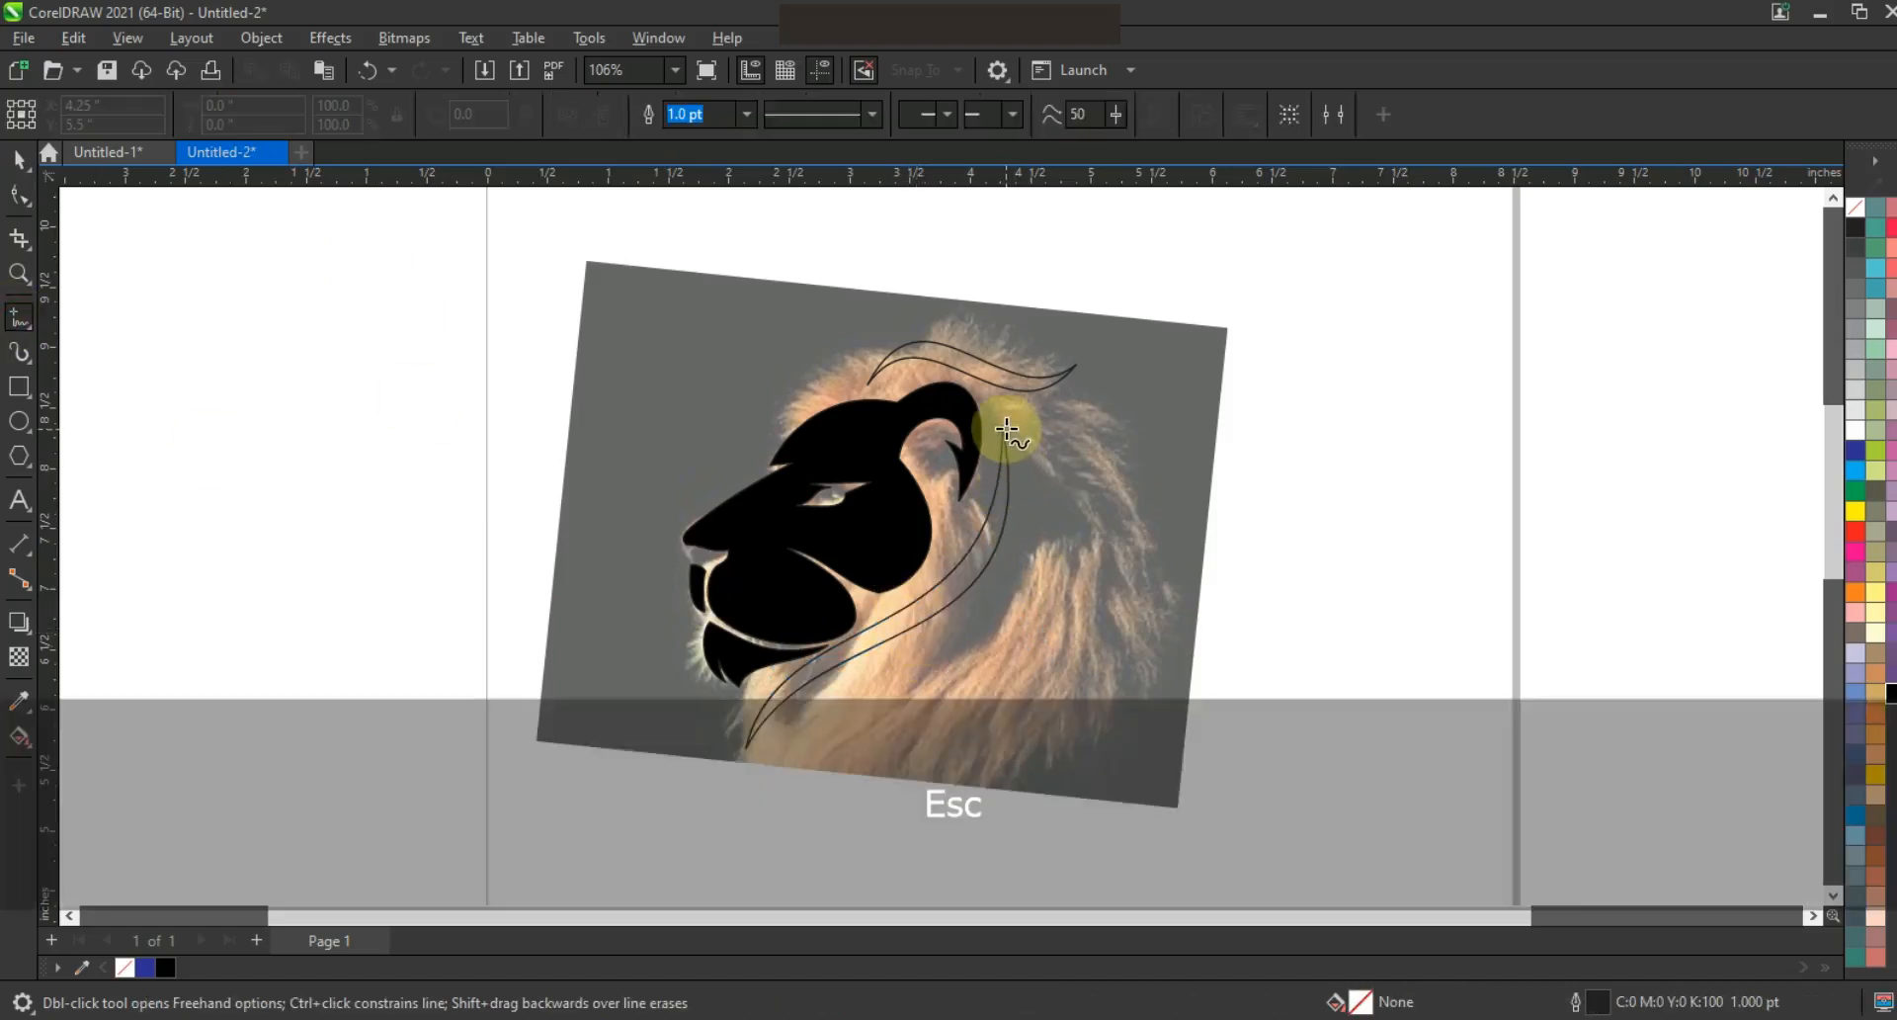
click(1006, 427)
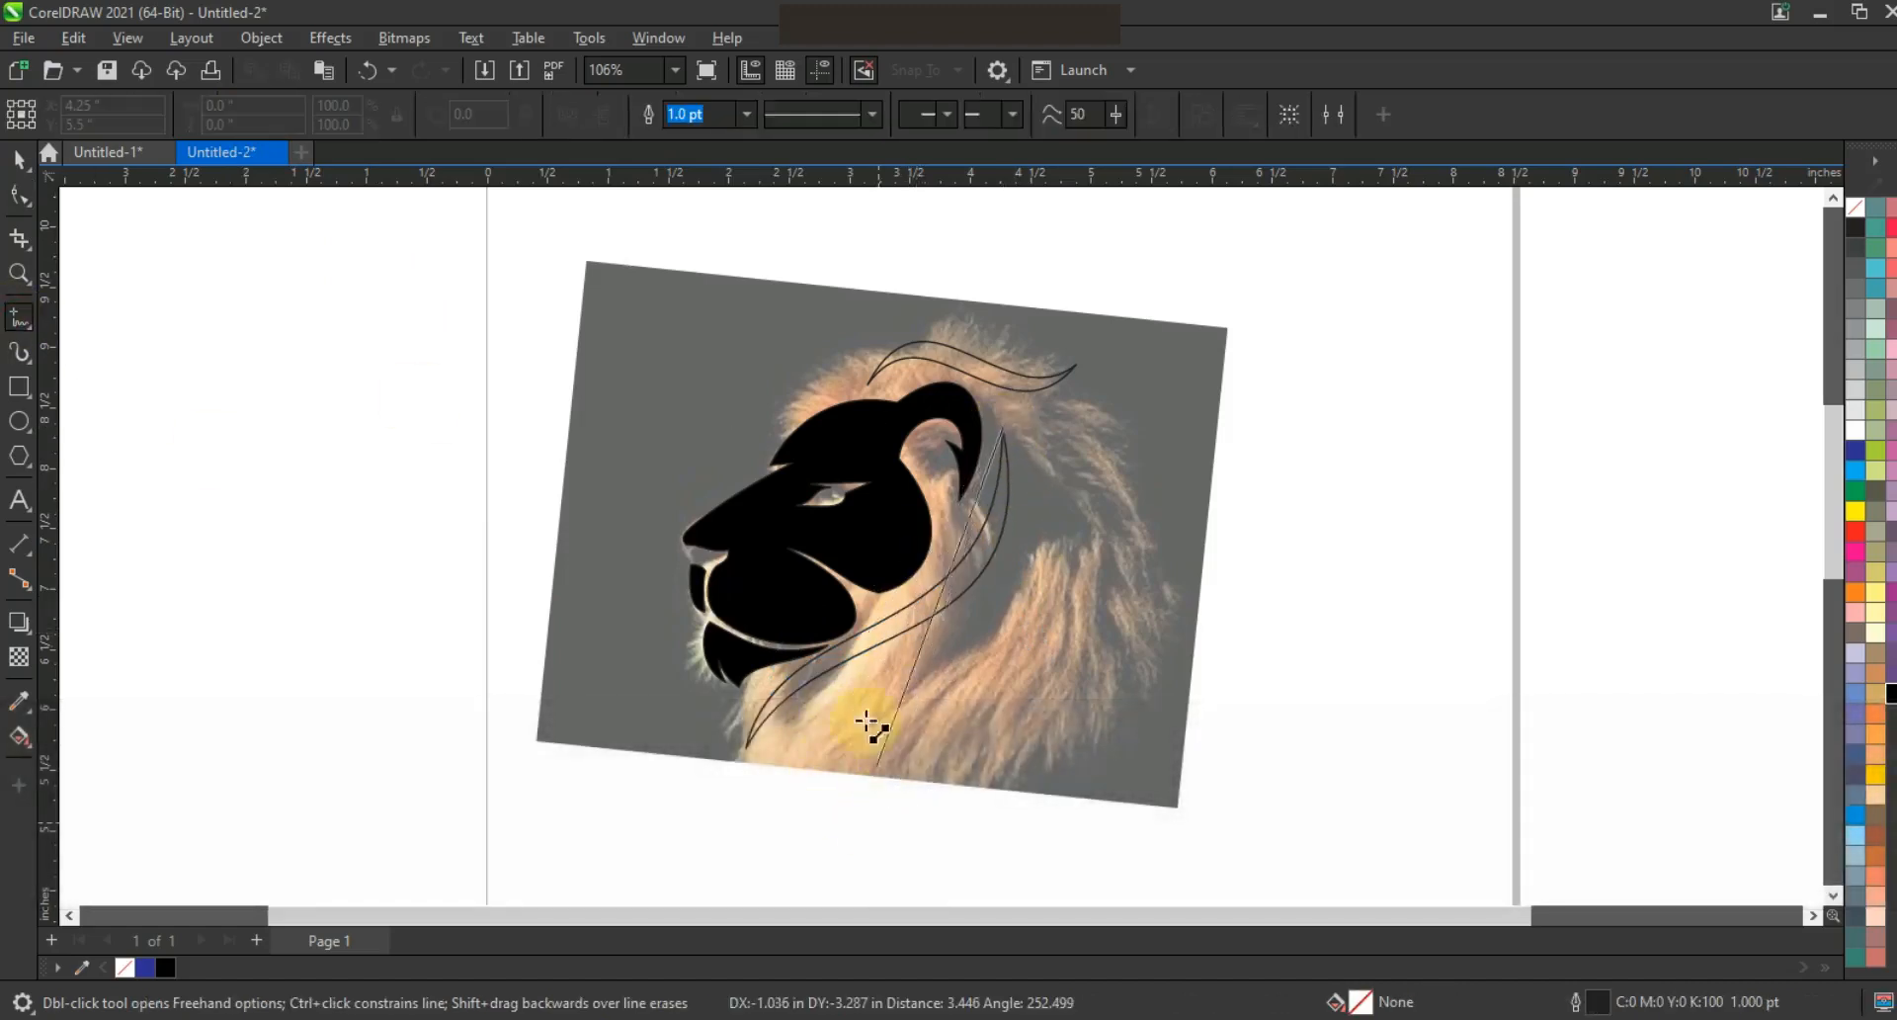
Close a three-point strand at the top node, convert its edges to curves, and bow them outward
double_click(856, 688)
double_click(854, 845)
click(1003, 425)
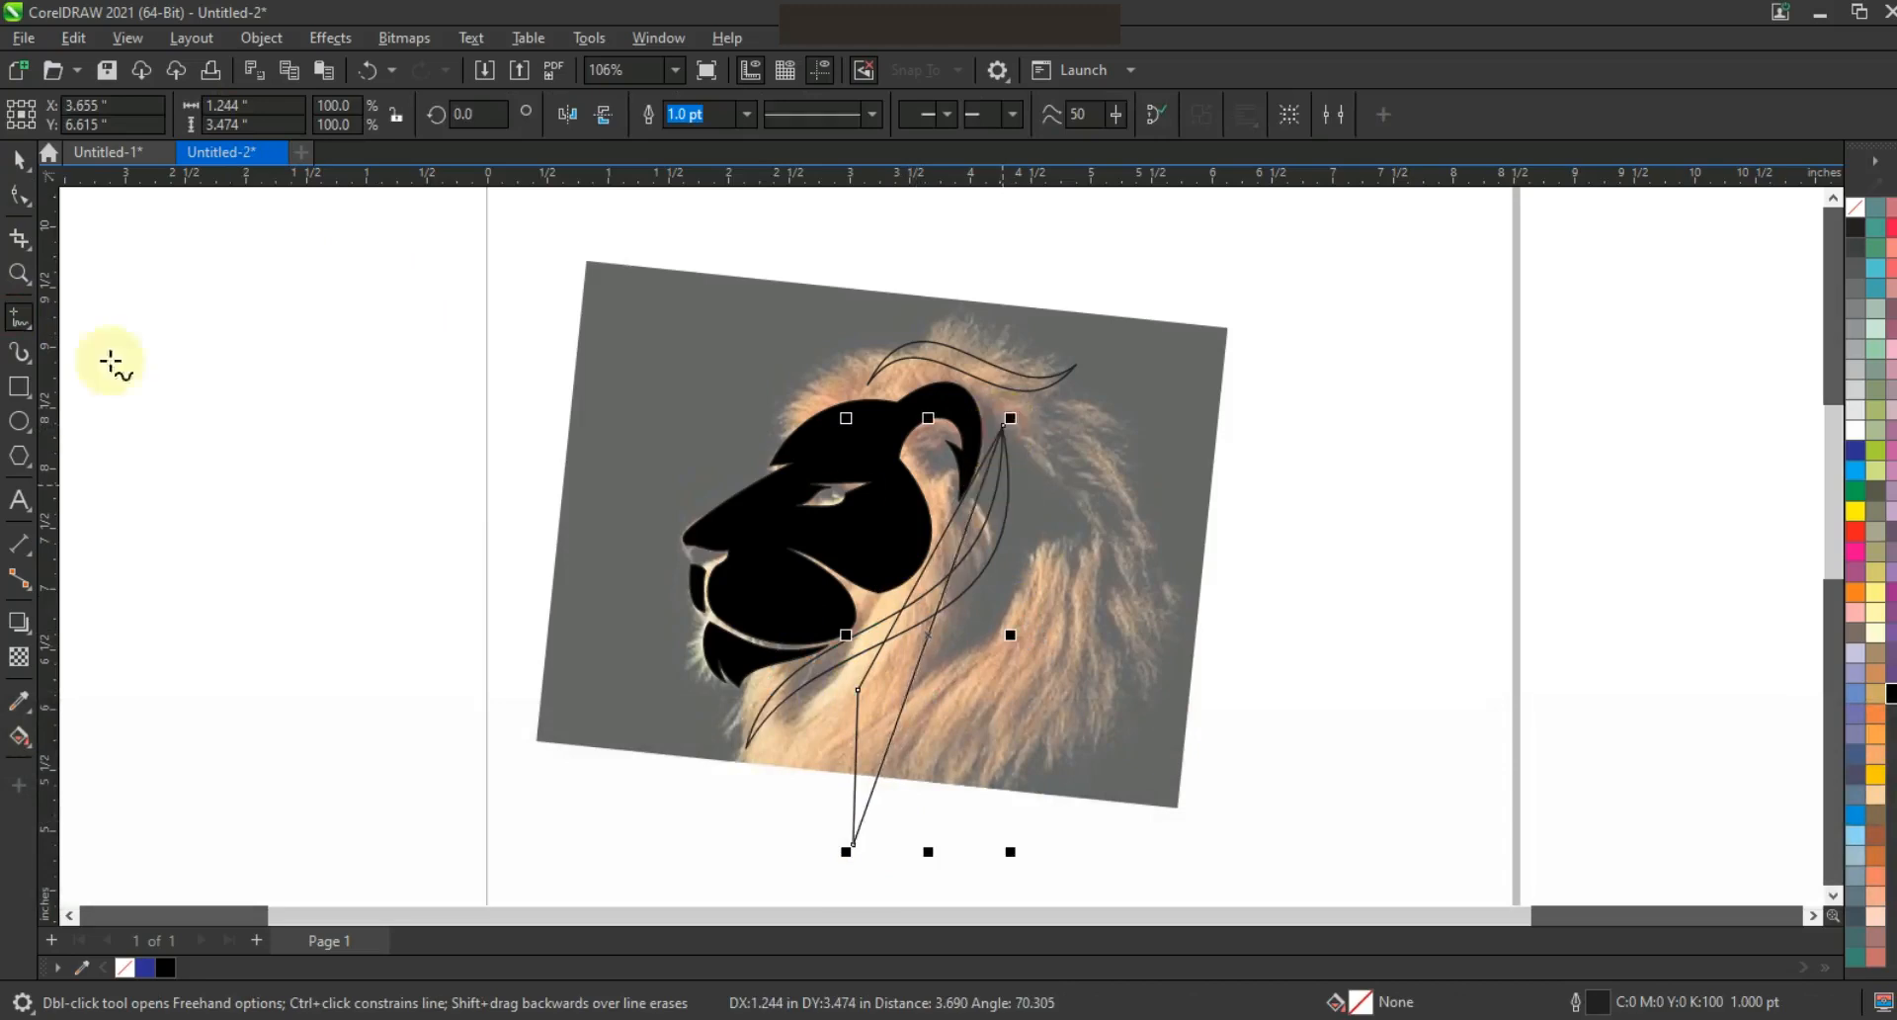
key(F10)
drag(375, 354, 1146, 847)
click(361, 117)
click(1003, 426)
drag(956, 566, 1152, 627)
drag(904, 706, 836, 600)
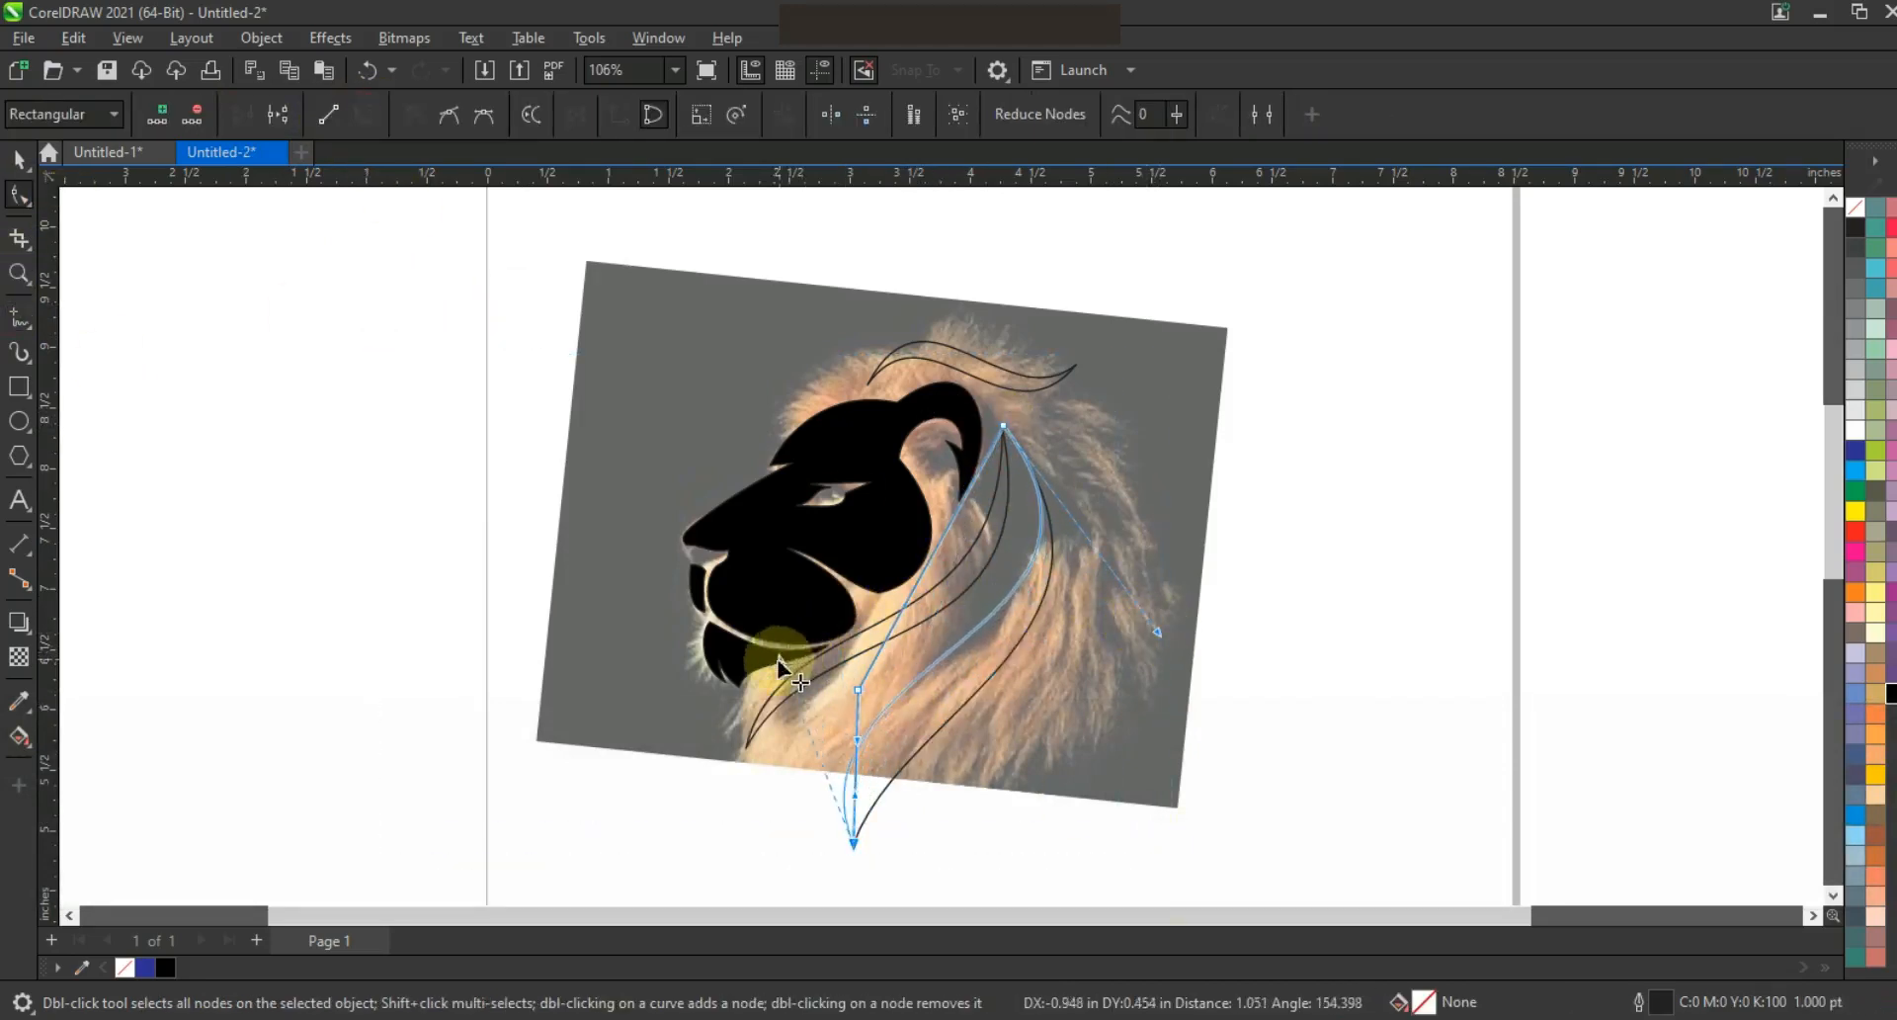
drag(767, 703, 769, 702)
Reshape the strand's middle and right side, then skew its bottom toward the right
click(858, 689)
mouse_move(1023, 587)
mouse_down()
mouse_move(1052, 632)
mouse_move(1045, 609)
mouse_up()
click(858, 854)
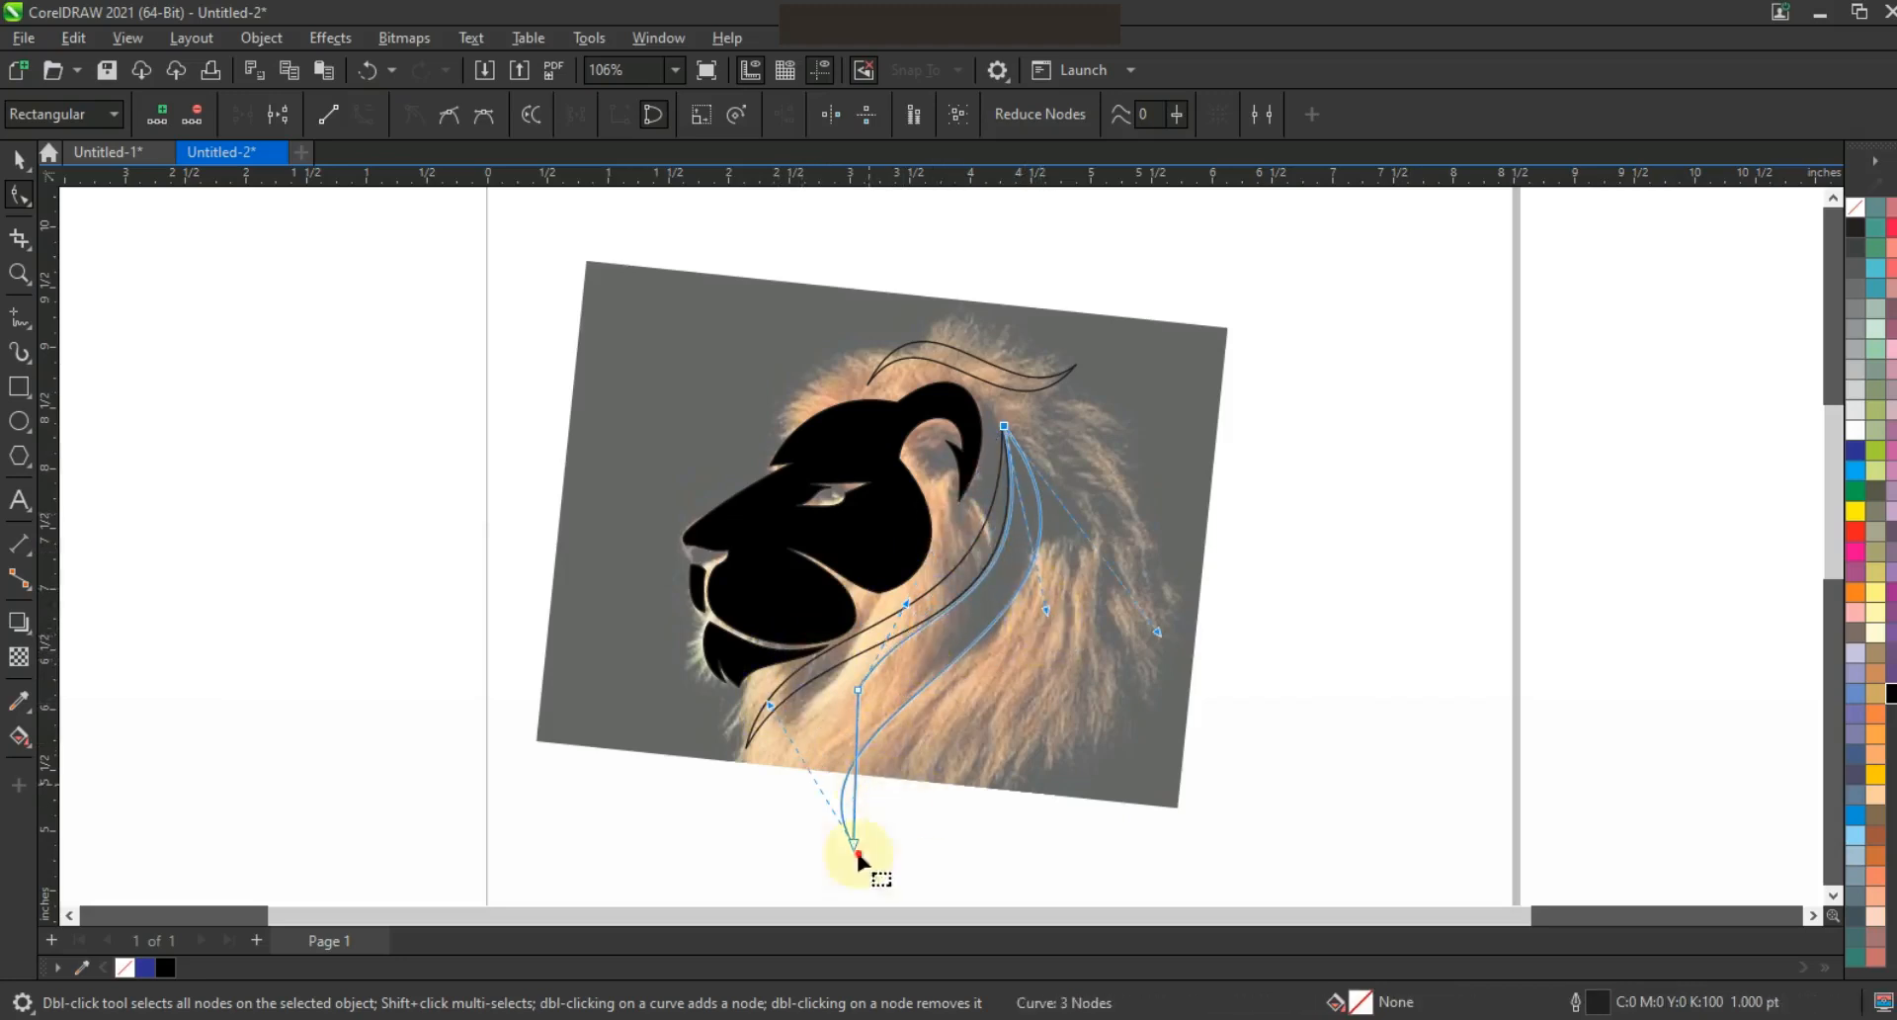
click(858, 690)
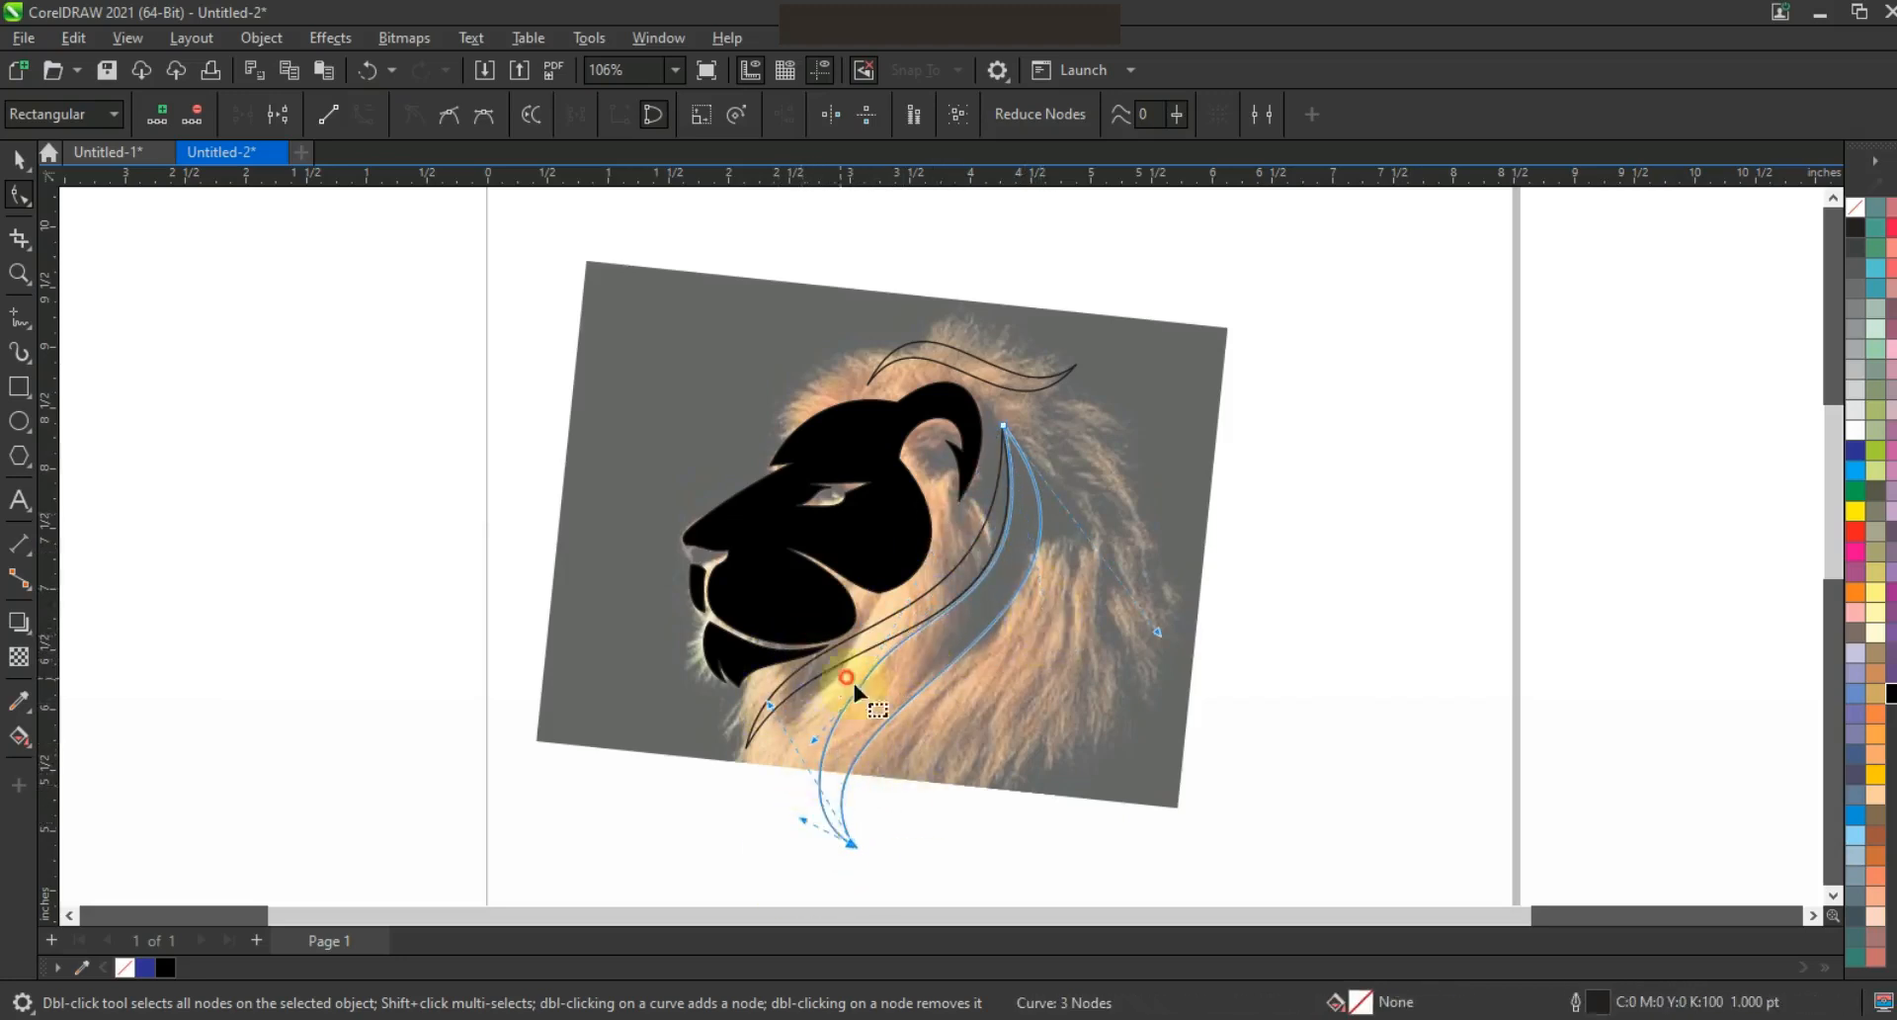
key(Delete)
key(ctrl+z)
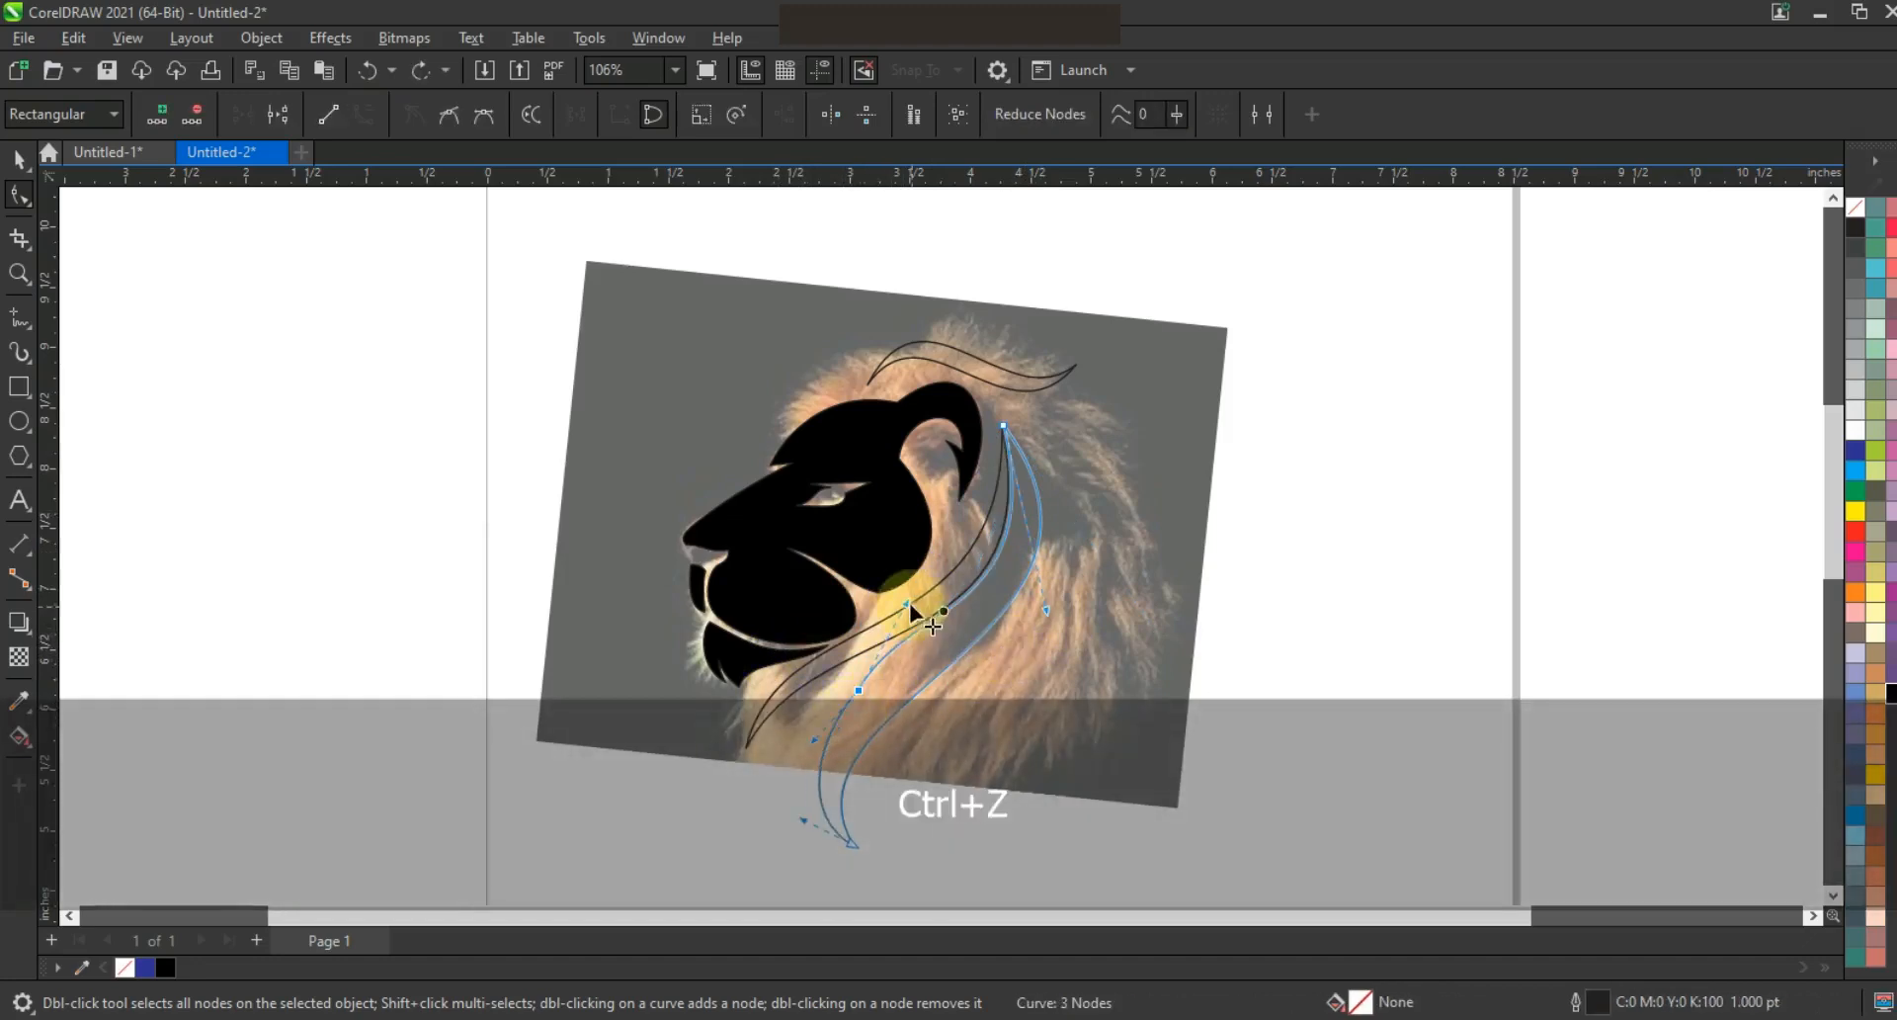
drag(1053, 613, 1045, 595)
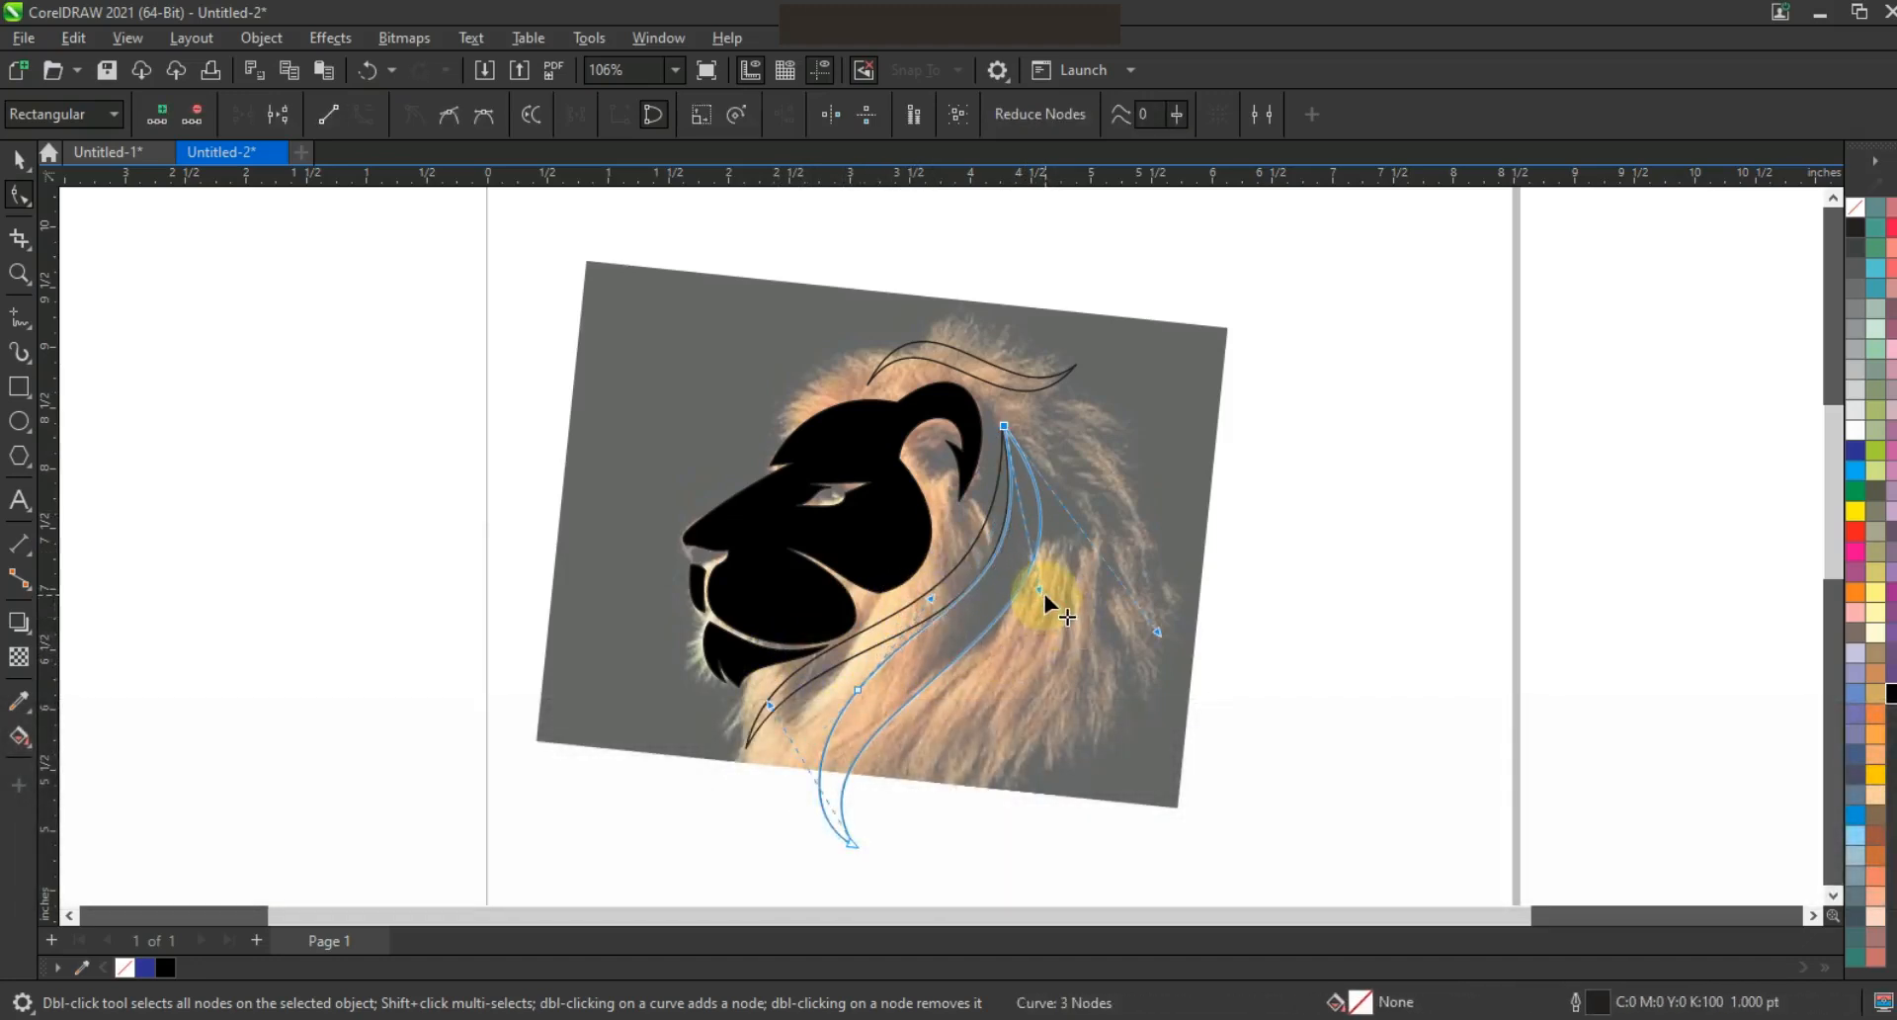
key(space)
click(952, 643)
drag(928, 857, 988, 856)
Refine the strand's middle and top nodes, then skew the strands so their tips swing right
click(20, 195)
drag(899, 689, 906, 689)
click(1053, 590)
drag(1188, 630, 1169, 647)
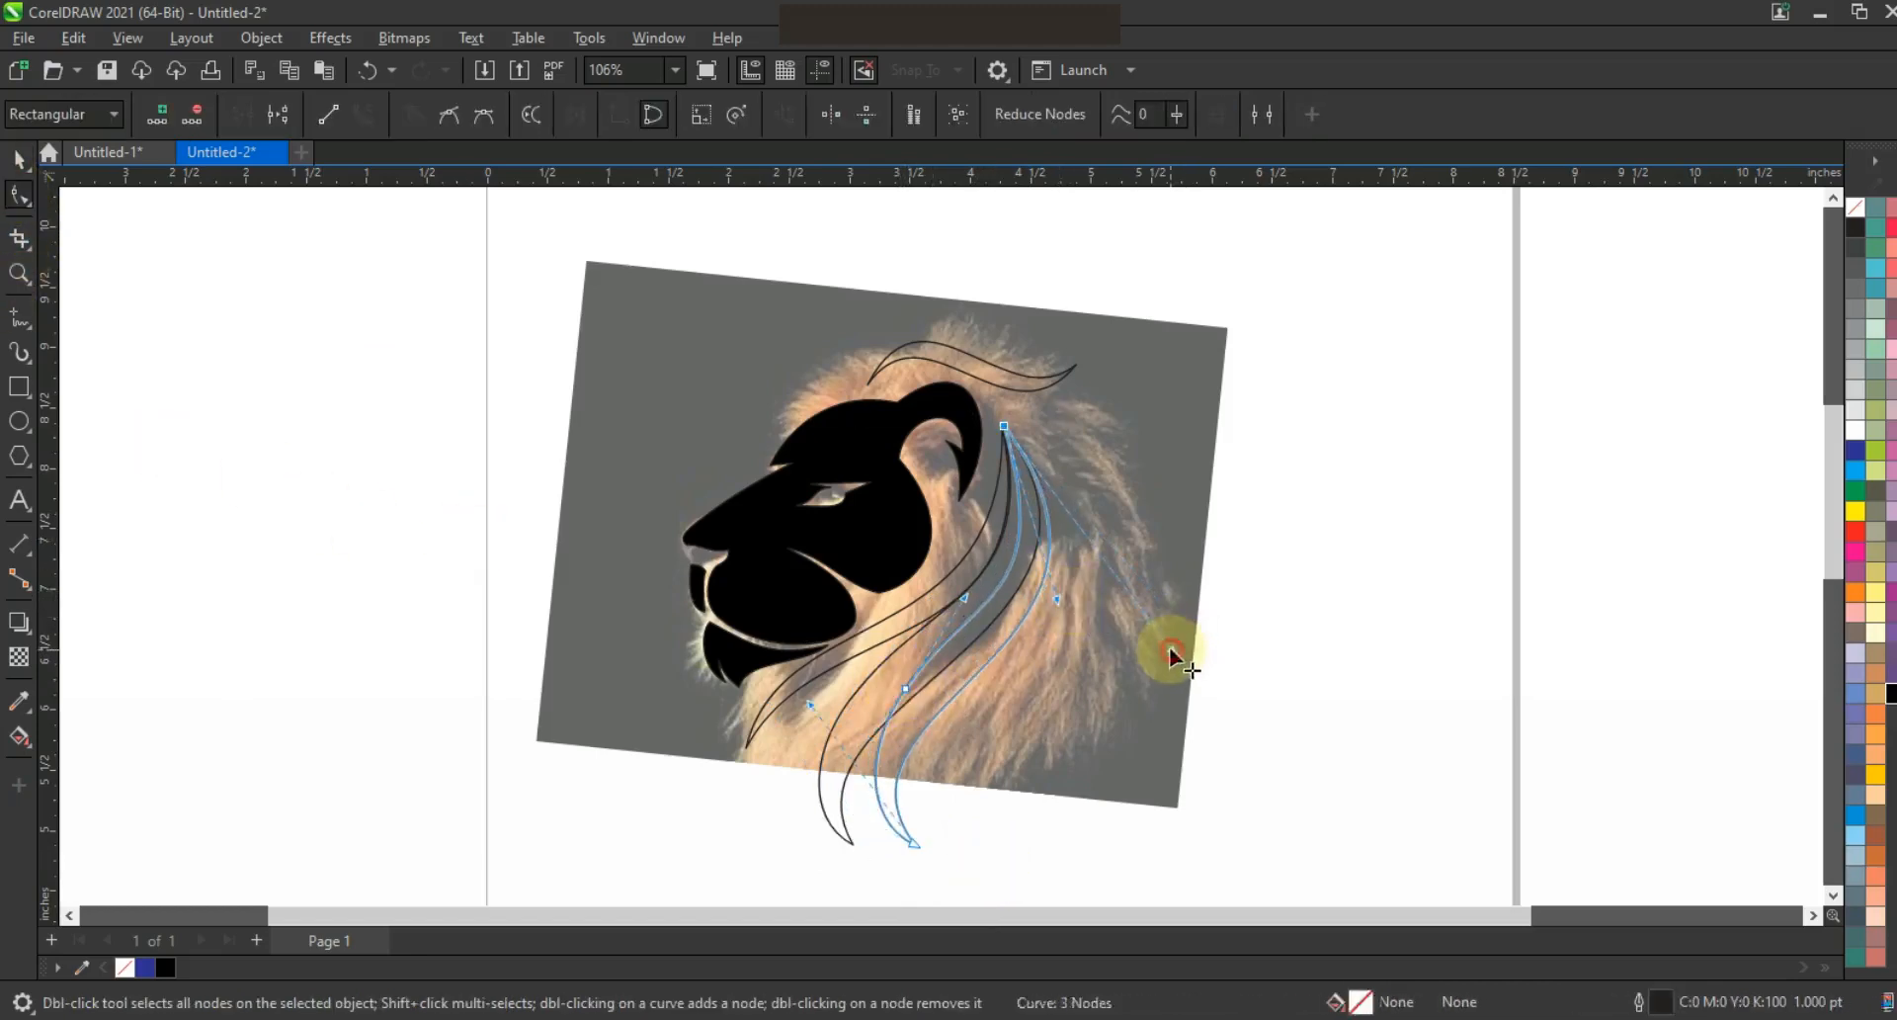
click(20, 161)
click(895, 802)
drag(971, 864, 1035, 862)
click(571, 694)
scroll(919, 569, down, 1)
key(Escape)
Draw a black square behind the lion, fill the lion shapes white, and shrink them to about 77%
click(18, 386)
mouse_move(641, 287)
mouse_down()
mouse_move(940, 663)
mouse_move(1211, 857)
mouse_up()
click(1891, 694)
key(shift+Page_Down)
click(19, 159)
drag(583, 332, 1136, 850)
click(1855, 430)
drag(1052, 381, 1015, 427)
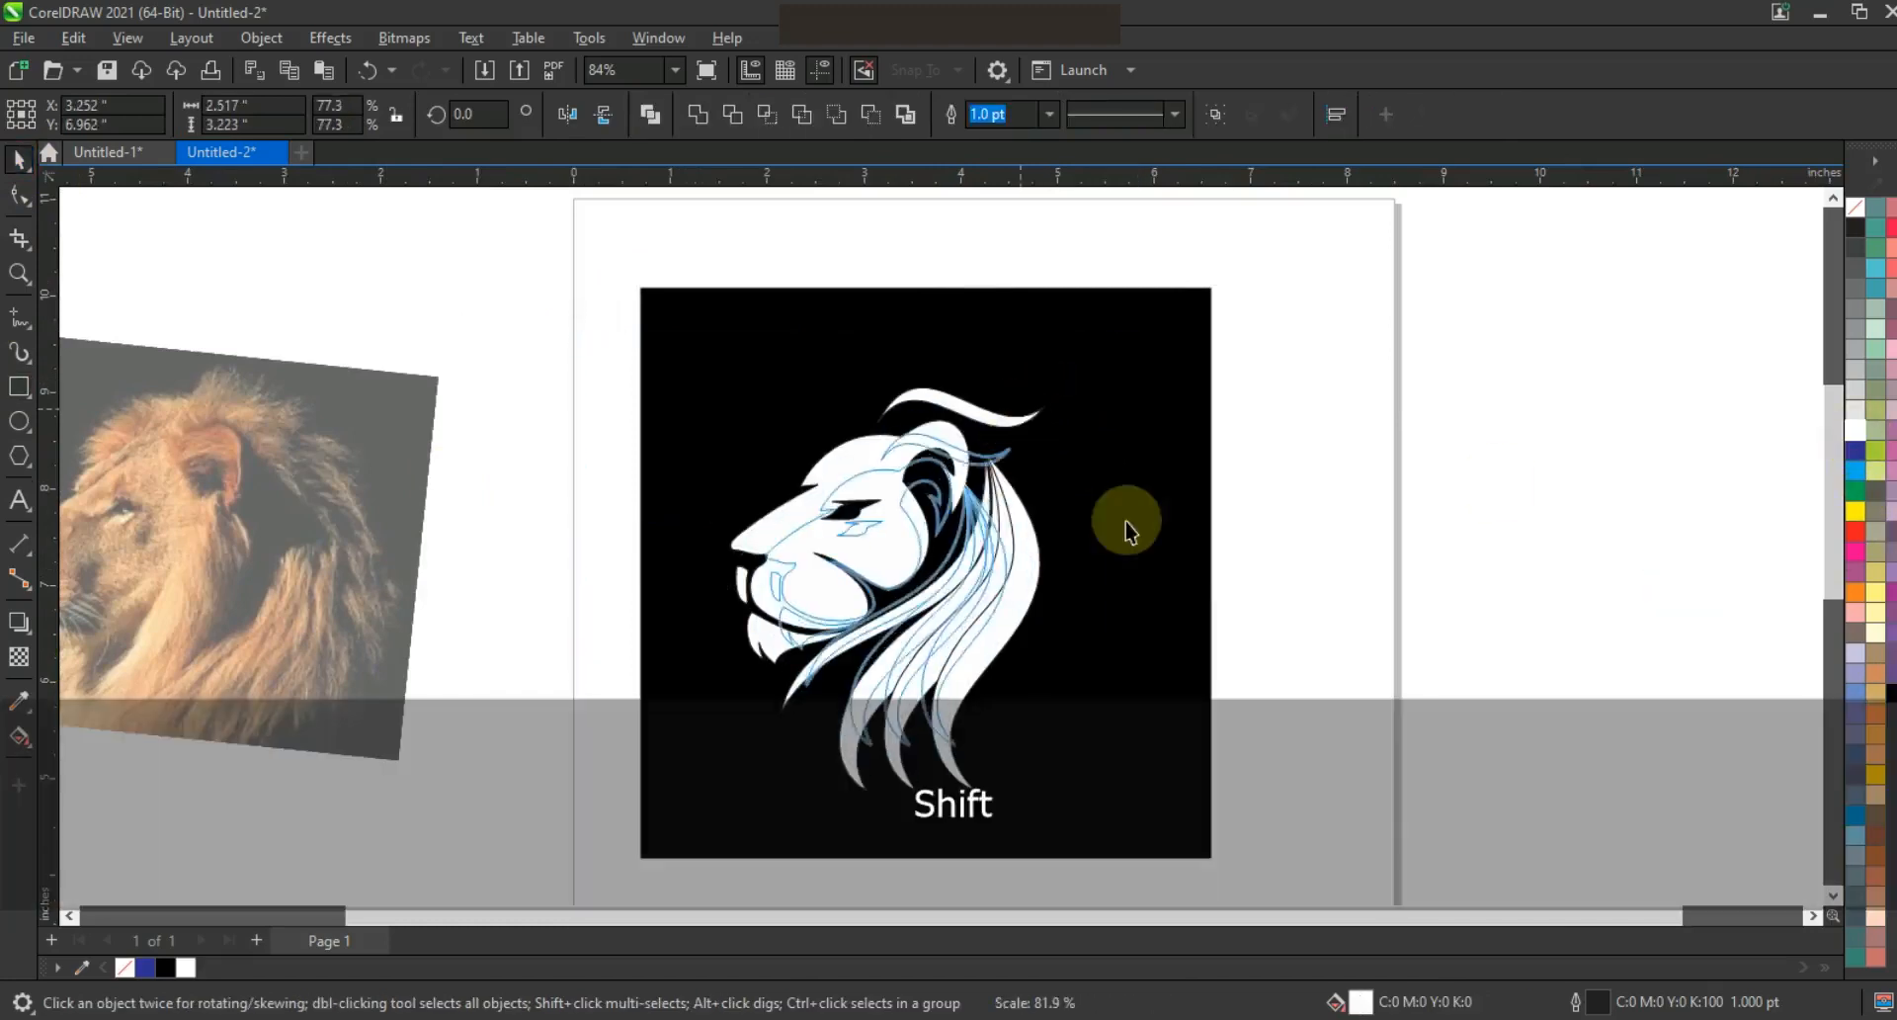
Select three mane strands and rescale them, then undo to restore the lion's original size
click(1175, 517)
key(shift+F2)
key(Escape)
click(1020, 580)
shift+click(972, 581)
shift+click(921, 617)
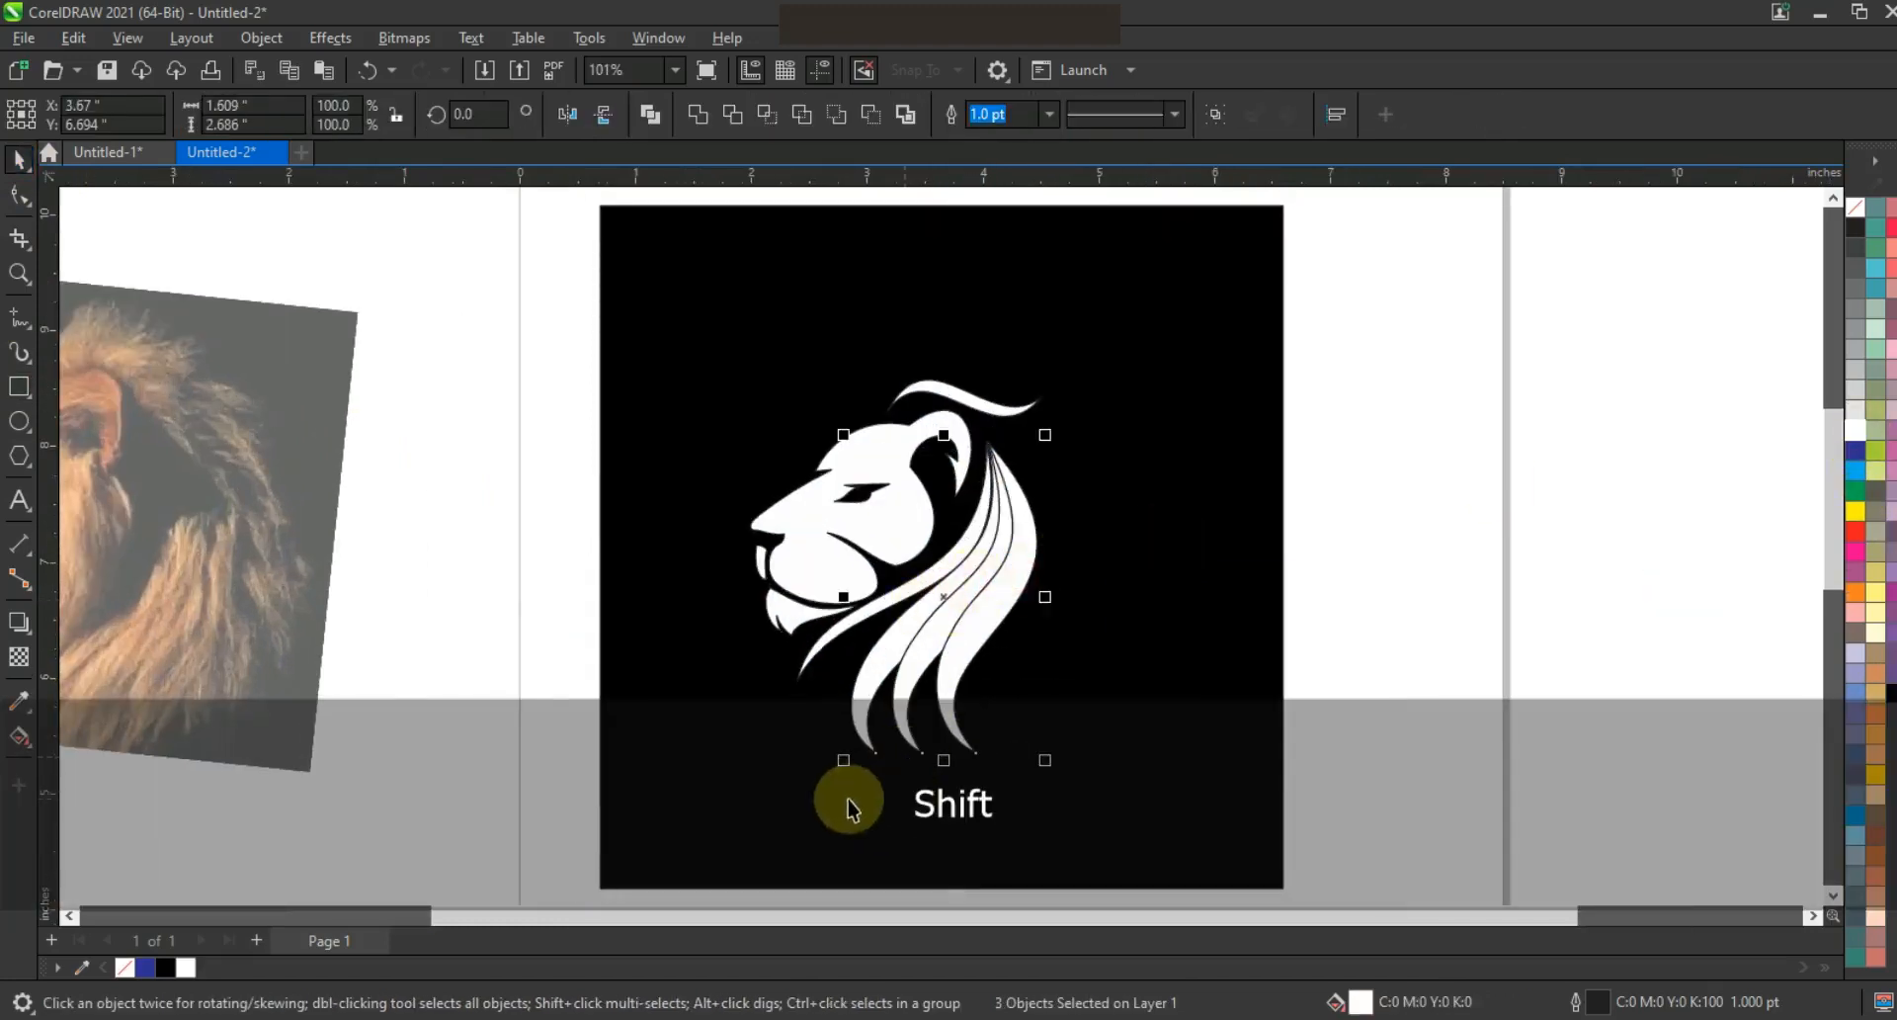
click(839, 766)
click(973, 653)
shift+click(973, 652)
drag(847, 762, 798, 836)
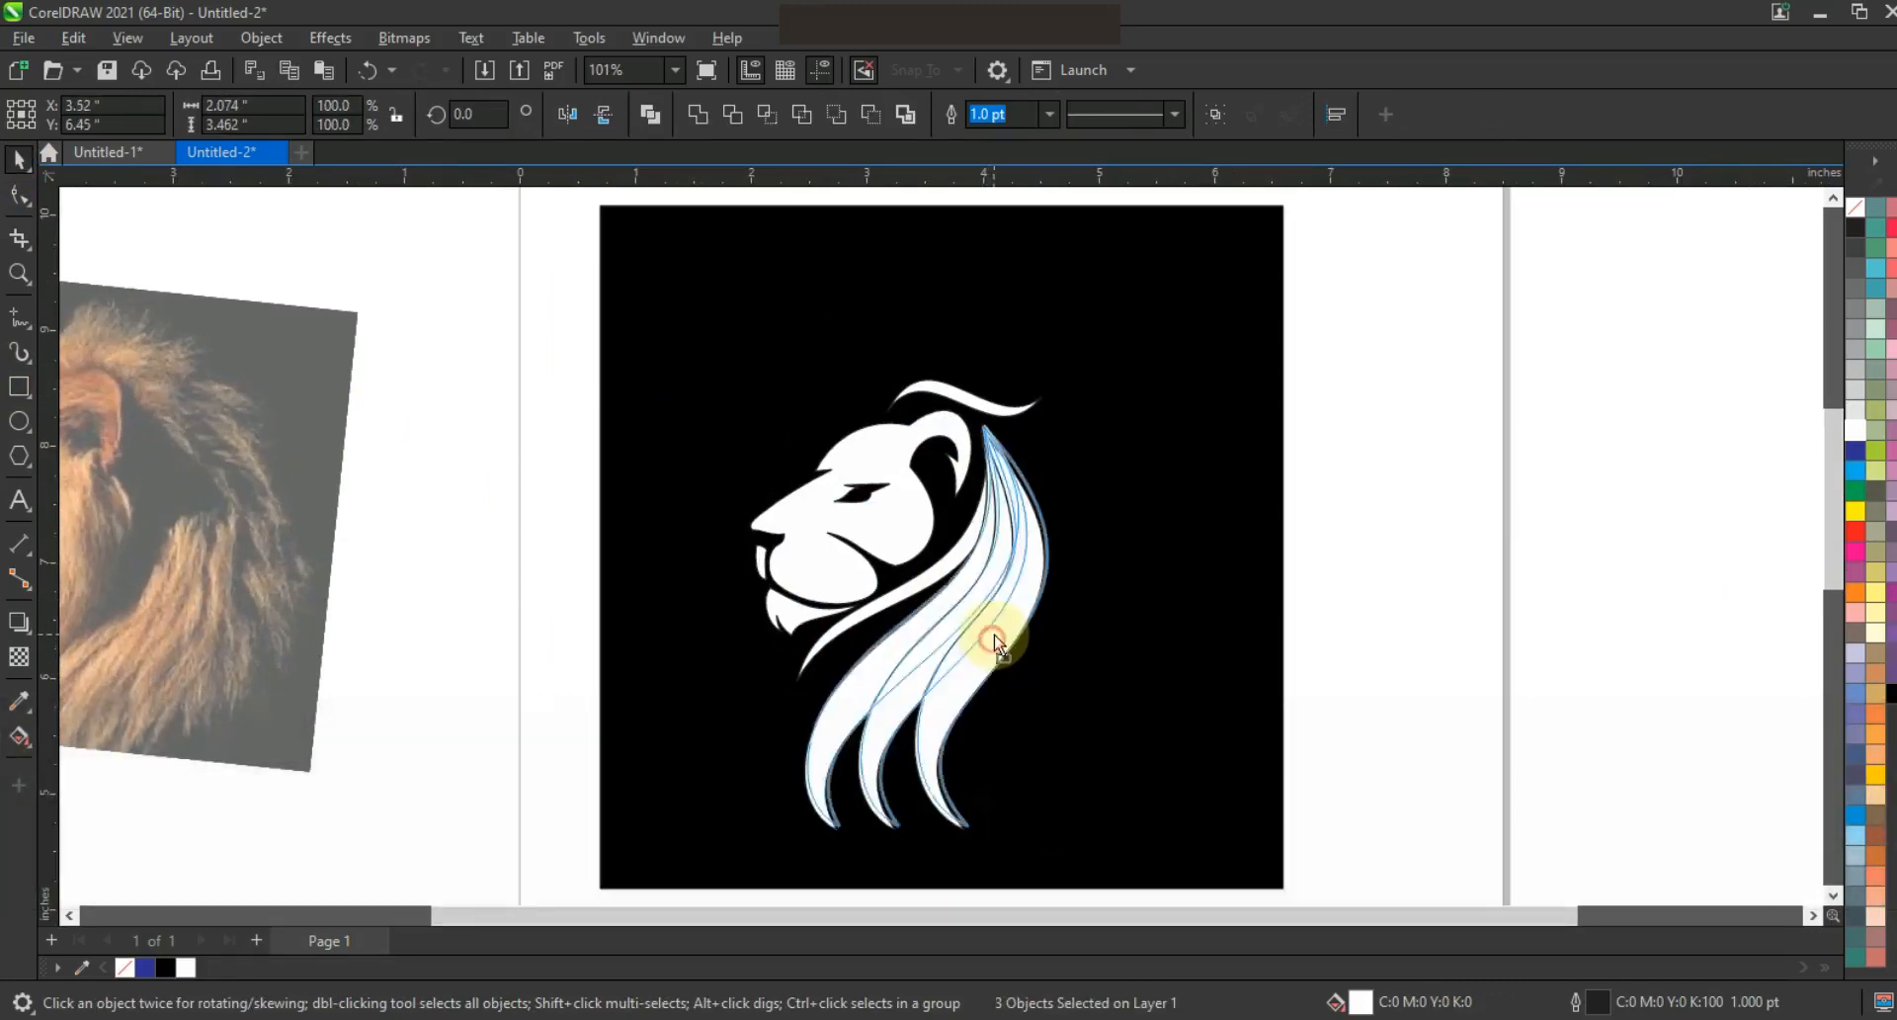
key(ctrl+z)
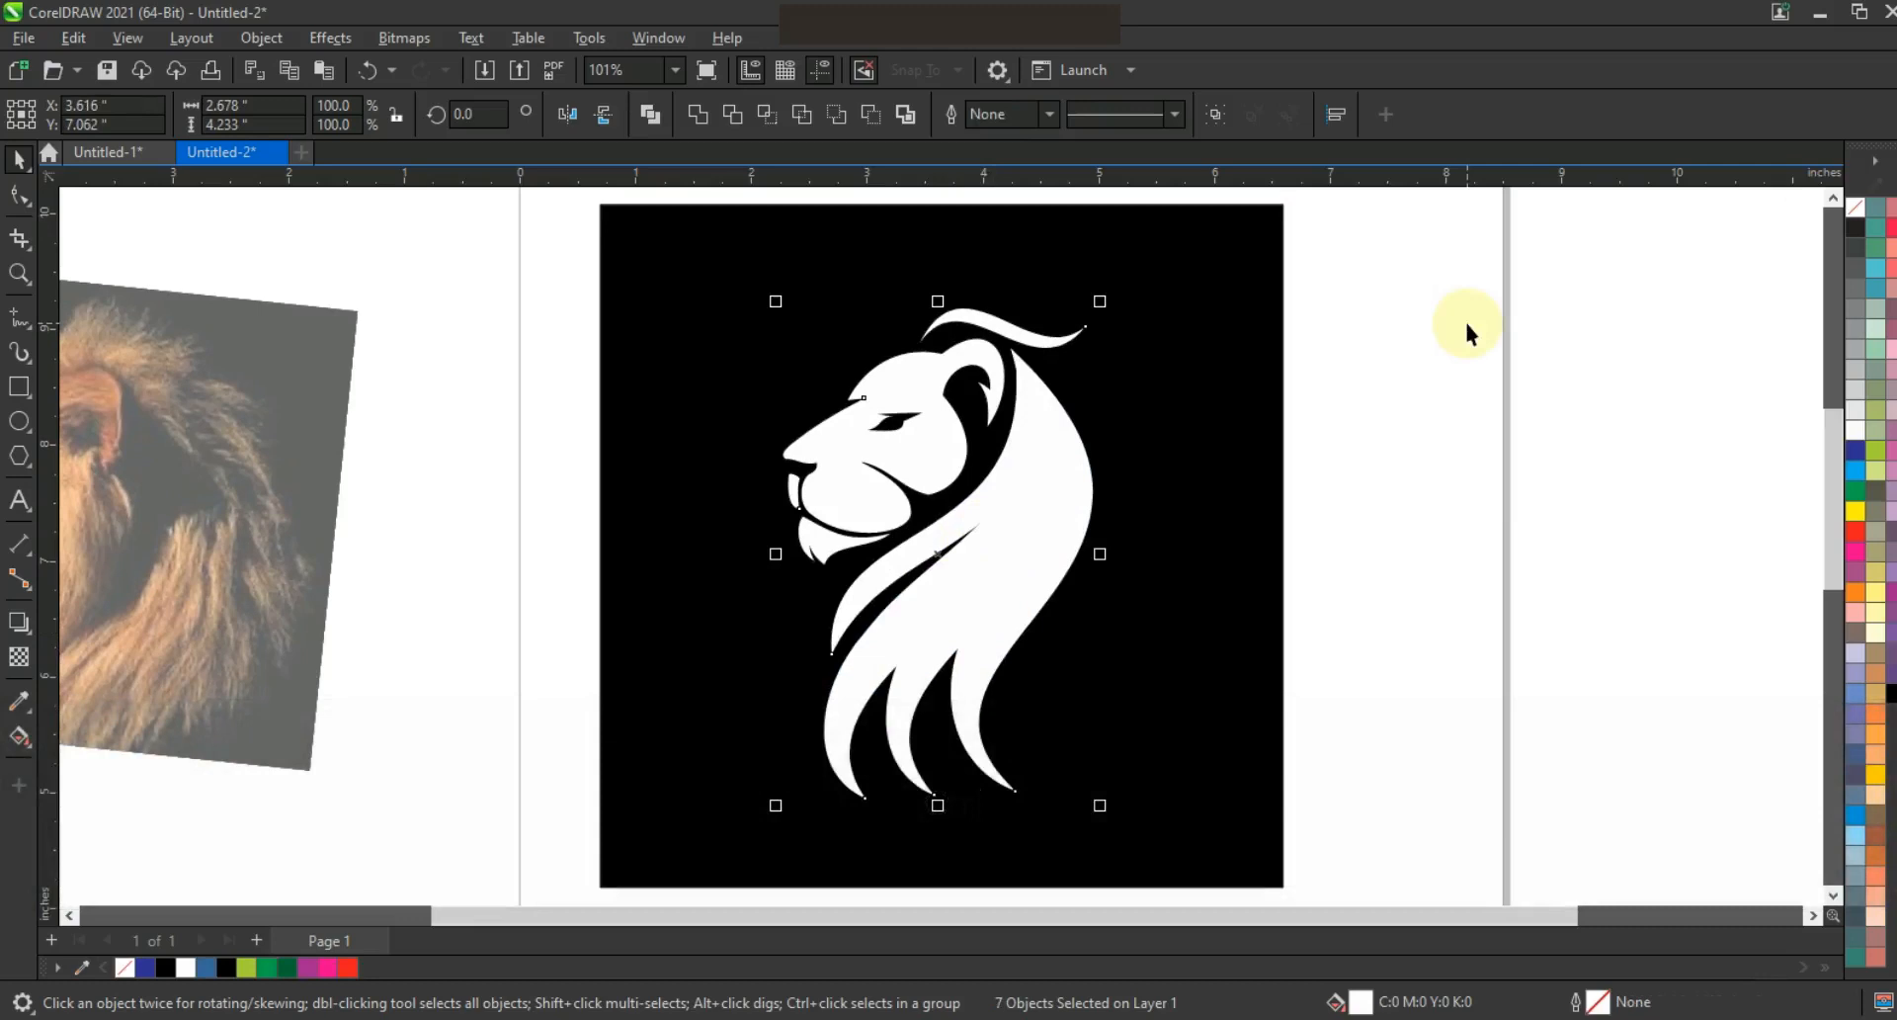
Select several of the mane strands together
click(1418, 509)
click(965, 697)
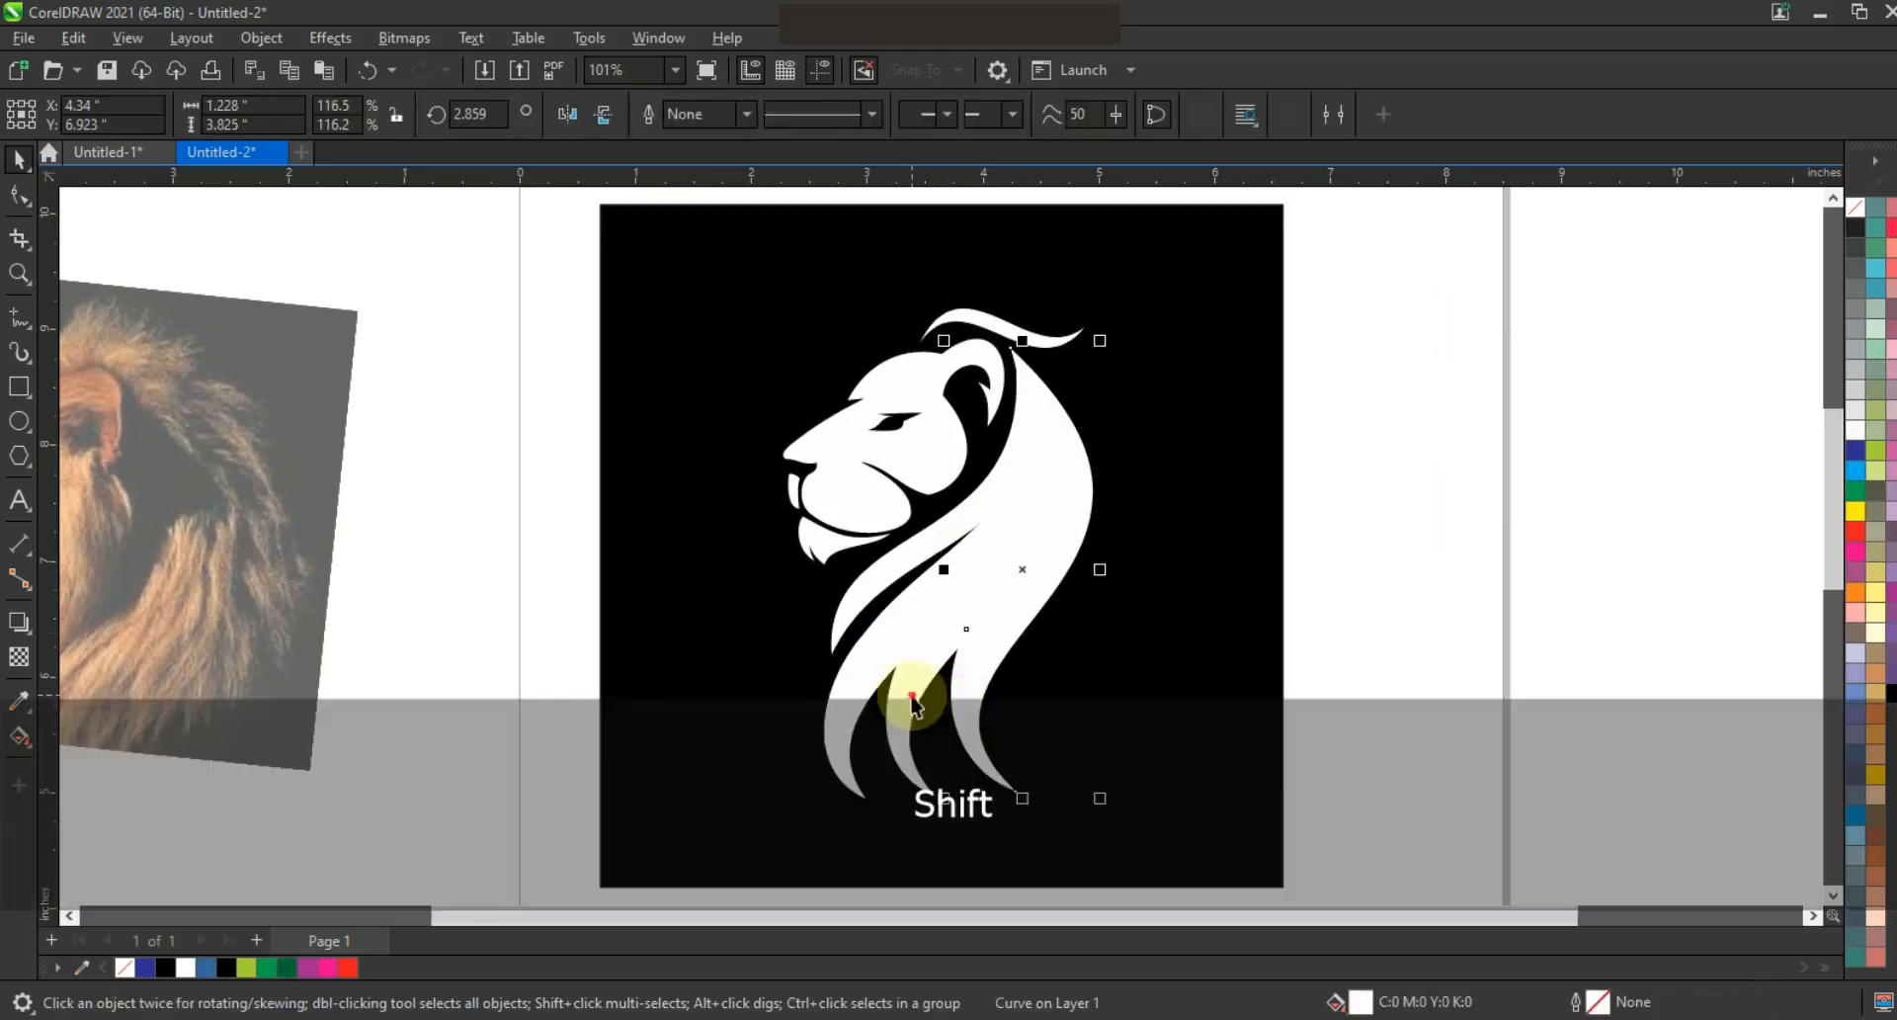
shift+click(838, 696)
shift+click(926, 590)
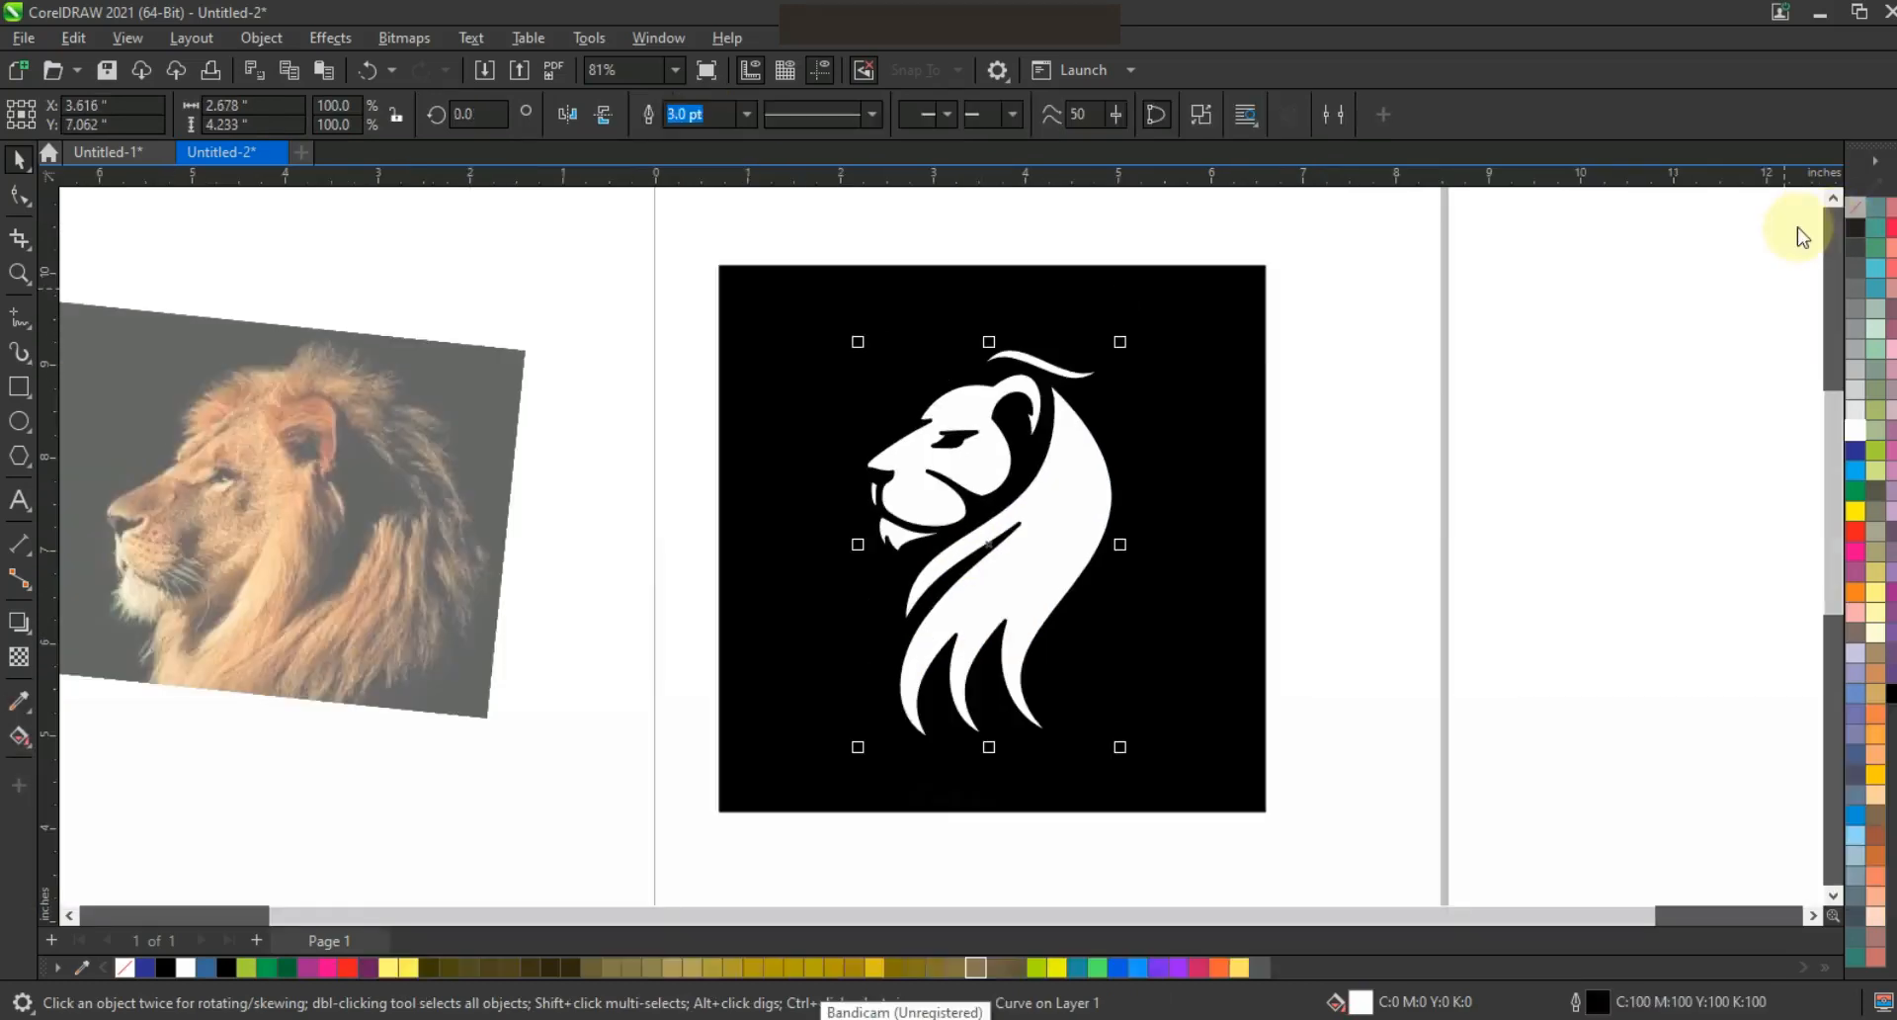
Remove the lion's outline and paste the gold gradient image behind it
right_click(1855, 208)
click(1733, 226)
click(1334, 361)
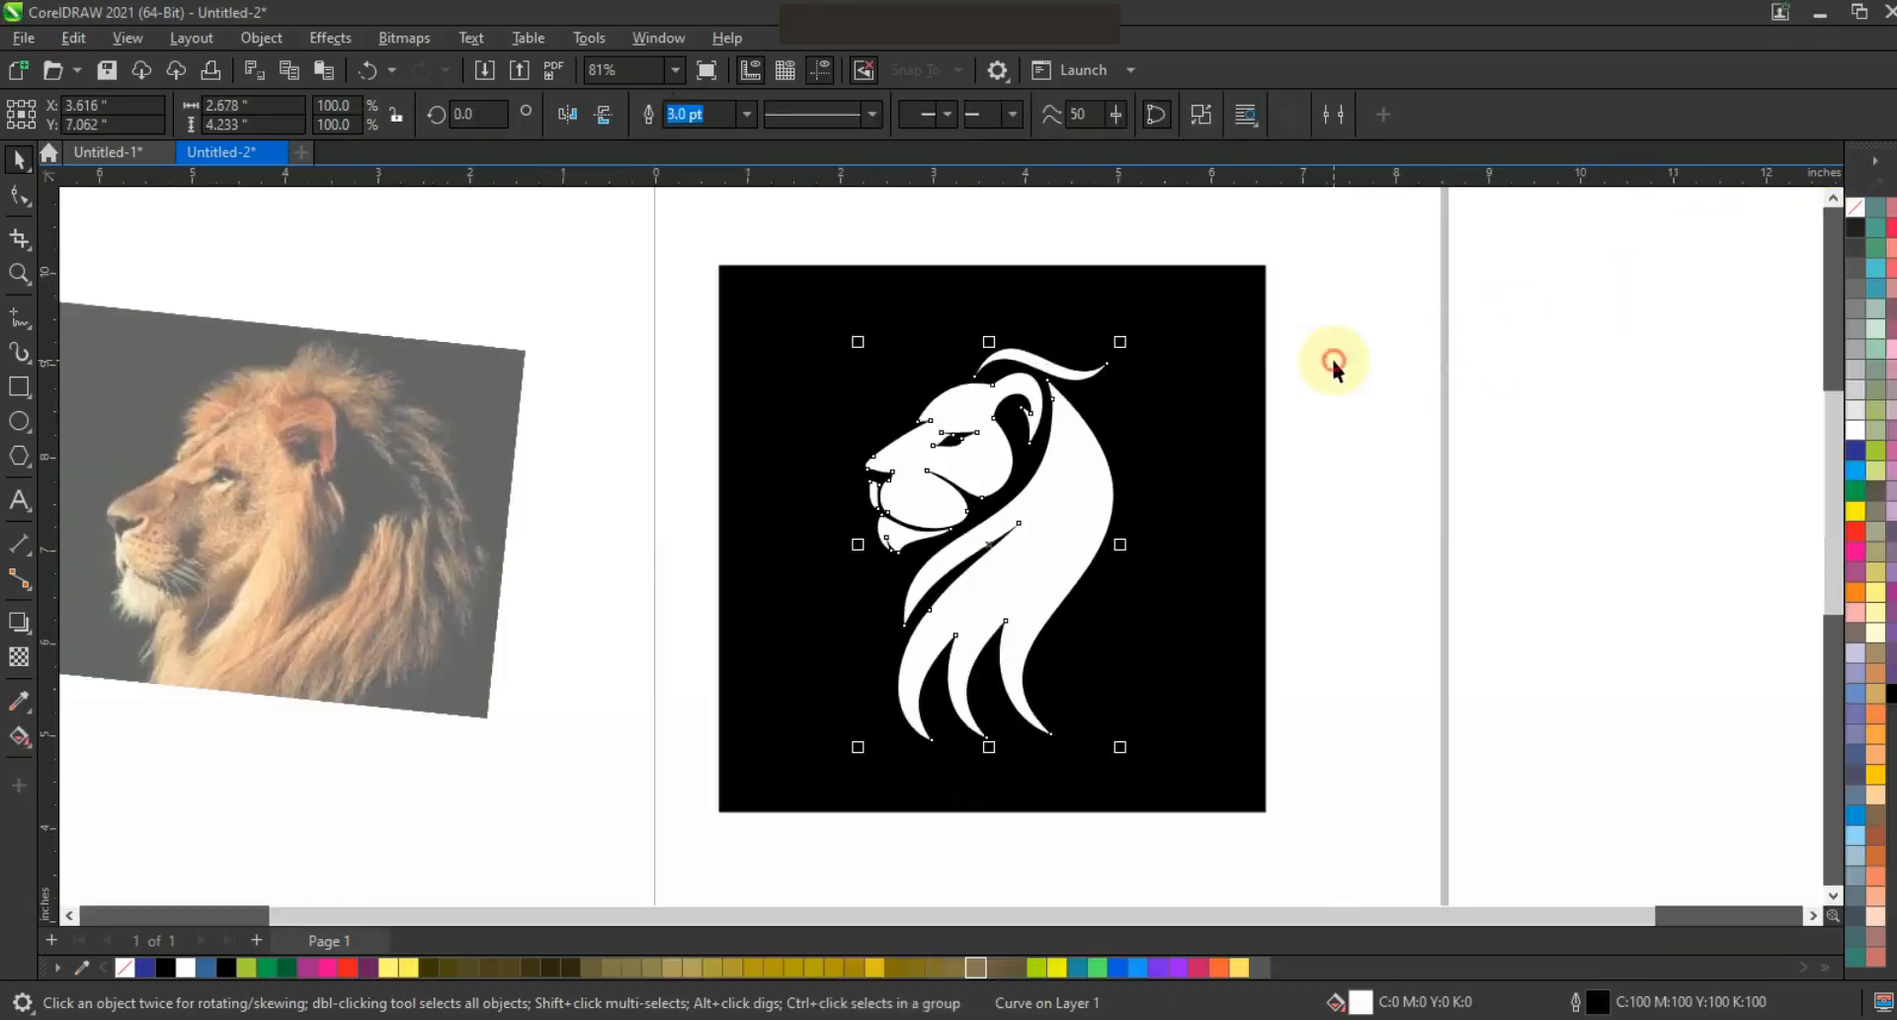
key(ctrl+v)
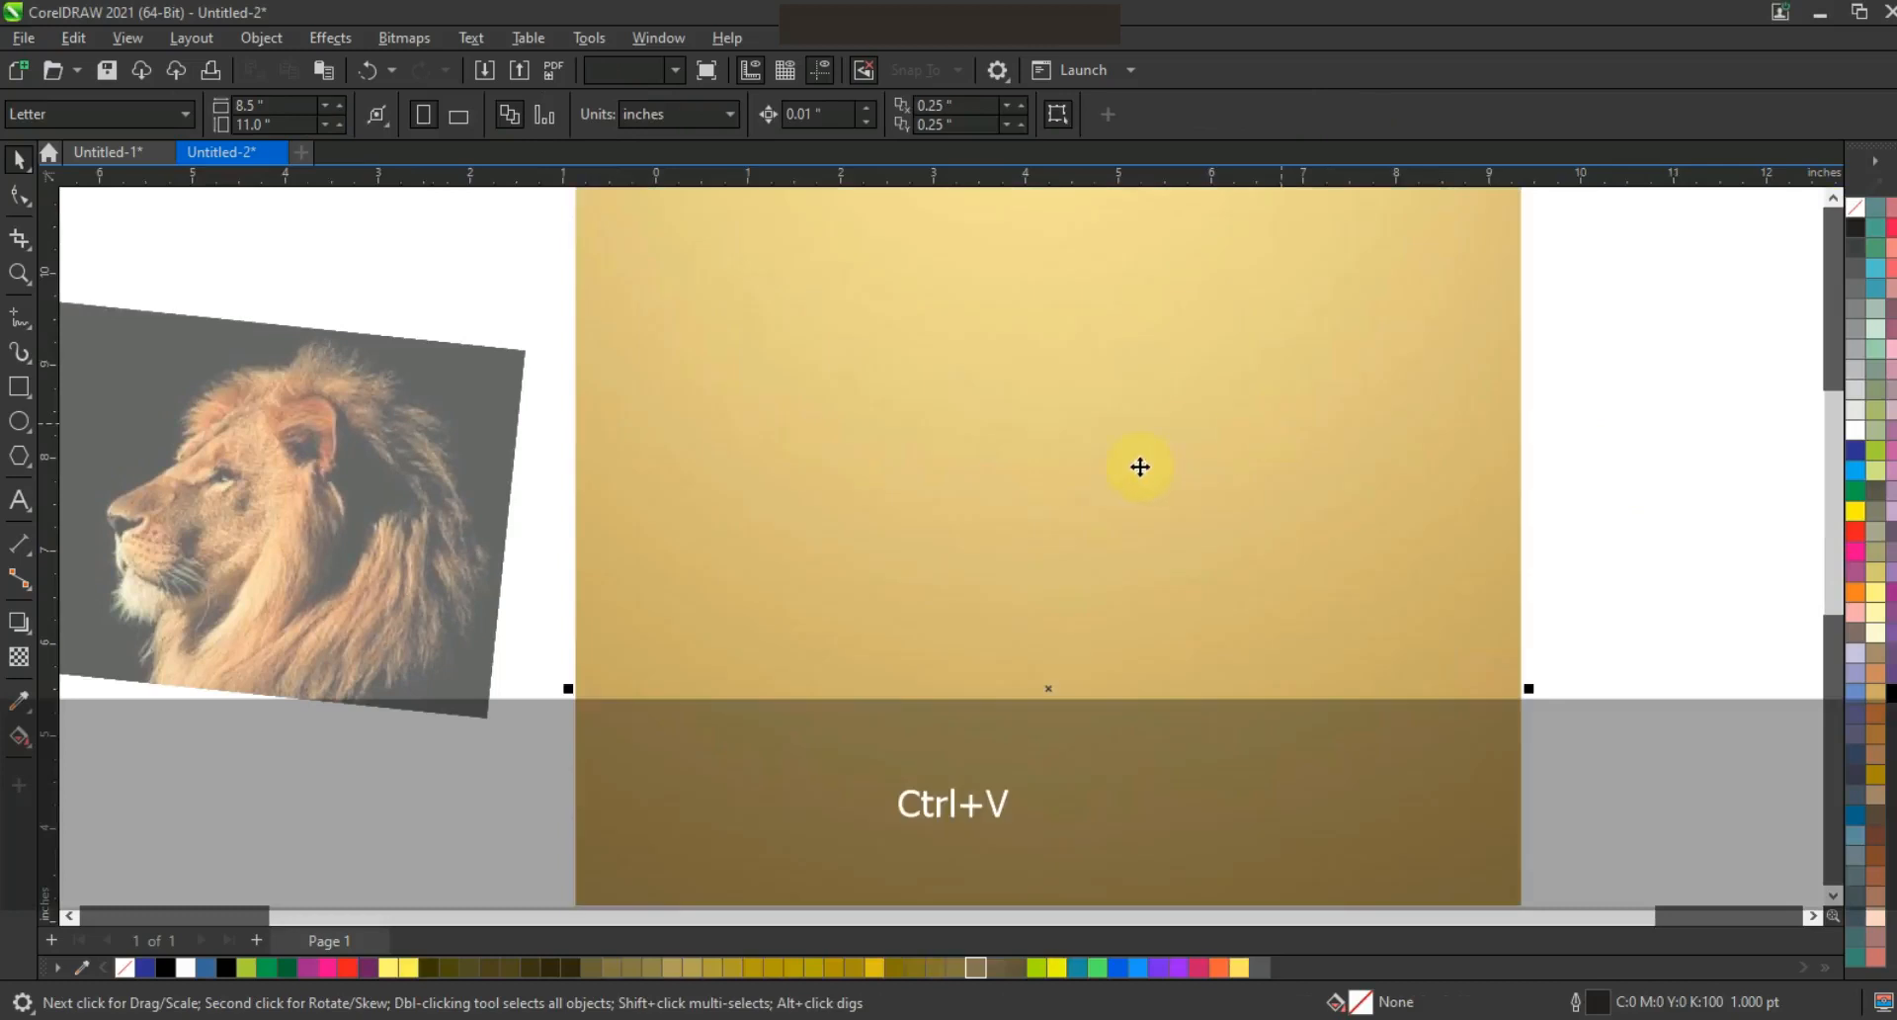
key(shift+Page_Down)
Shrink and slightly widen the gold image, keeping the black rectangle at the very back
key(F3)
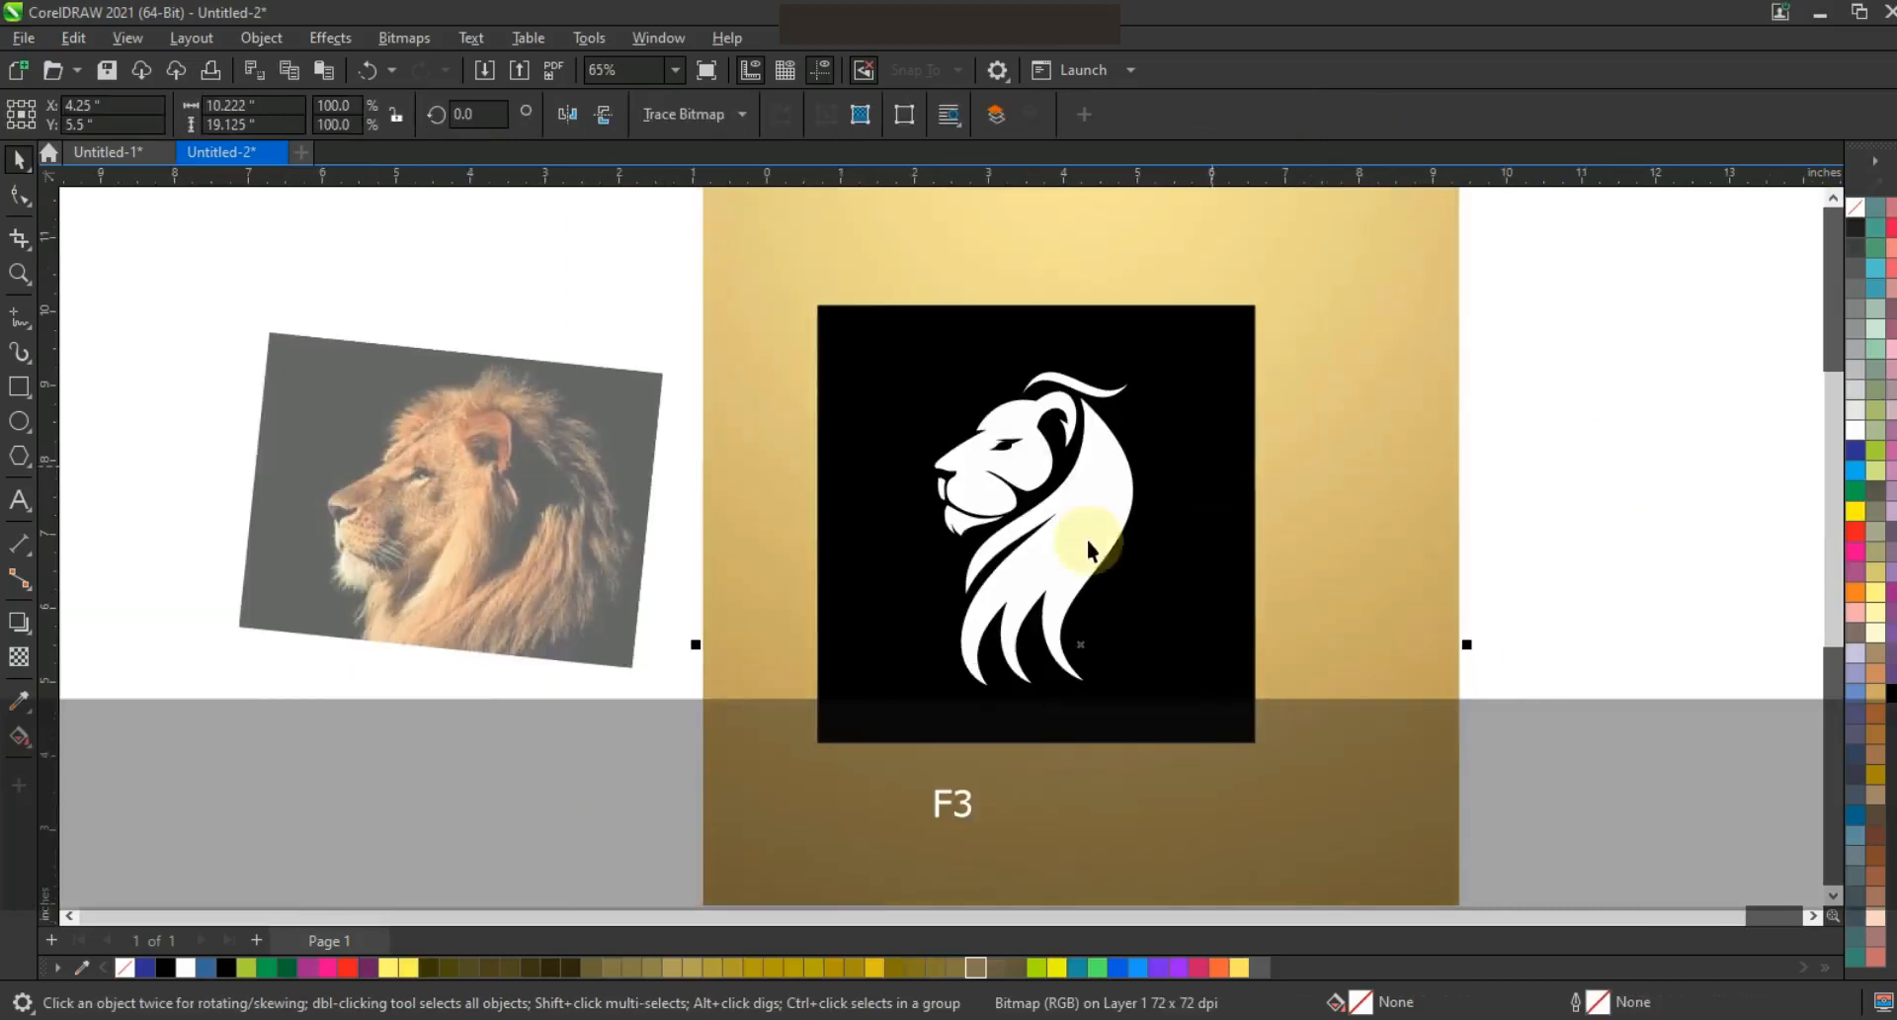
key(shift+F2)
drag(1129, 193, 938, 583)
key(shift+F2)
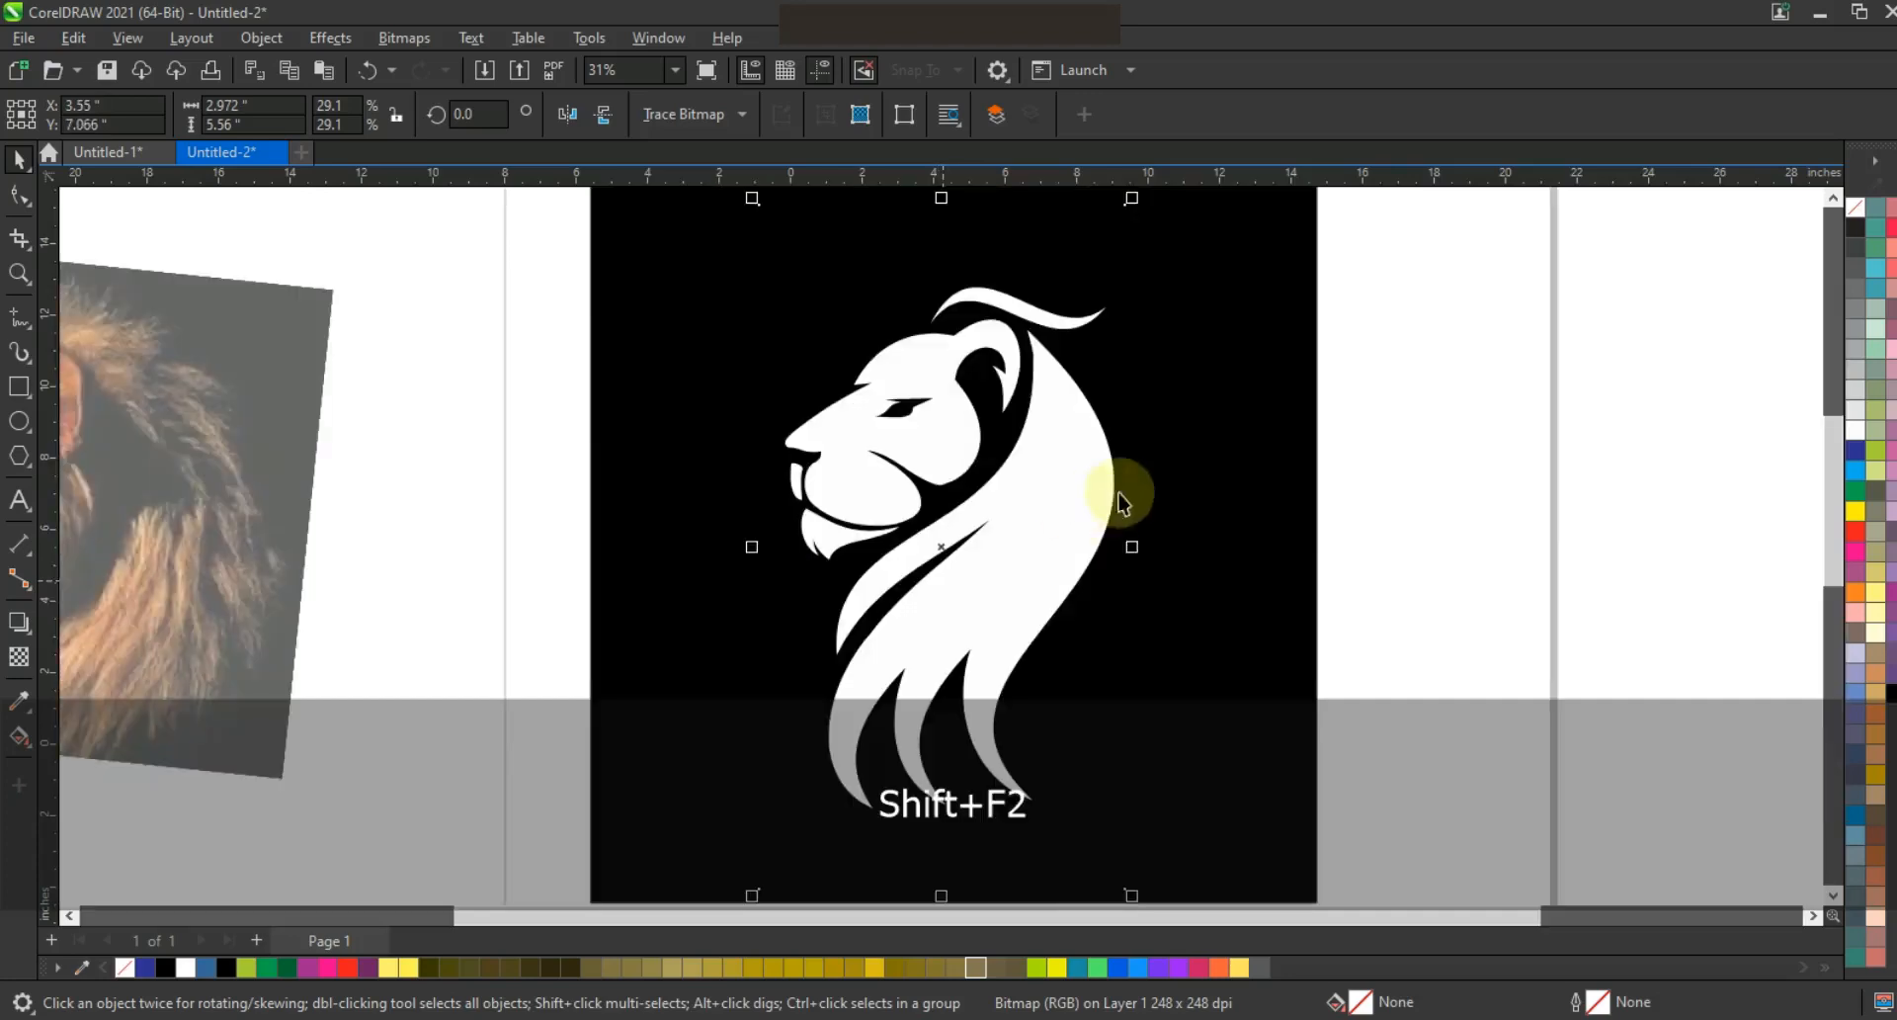
drag(1134, 546, 1154, 554)
click(1195, 557)
key(shift+Page_Down)
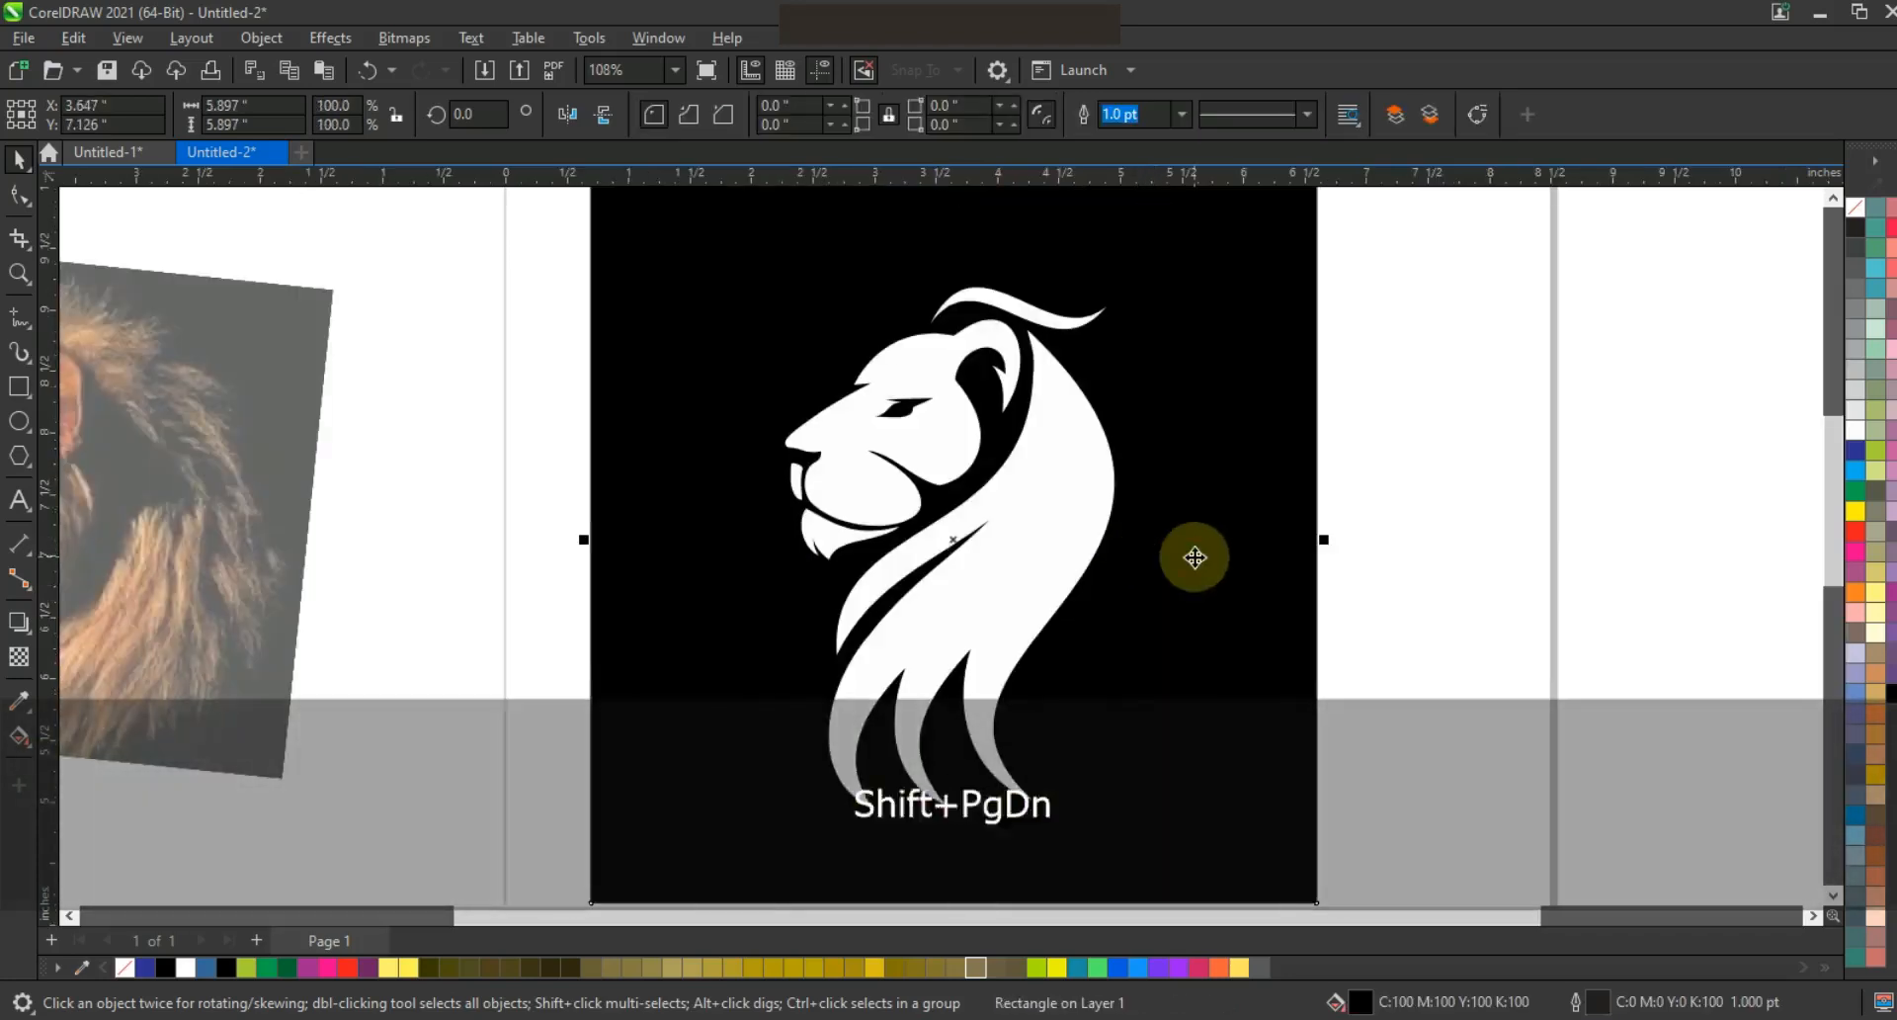
key(Escape)
PowerClip the gold image inside the lion, then scale the gold lion to about 72%
right_click(1122, 393)
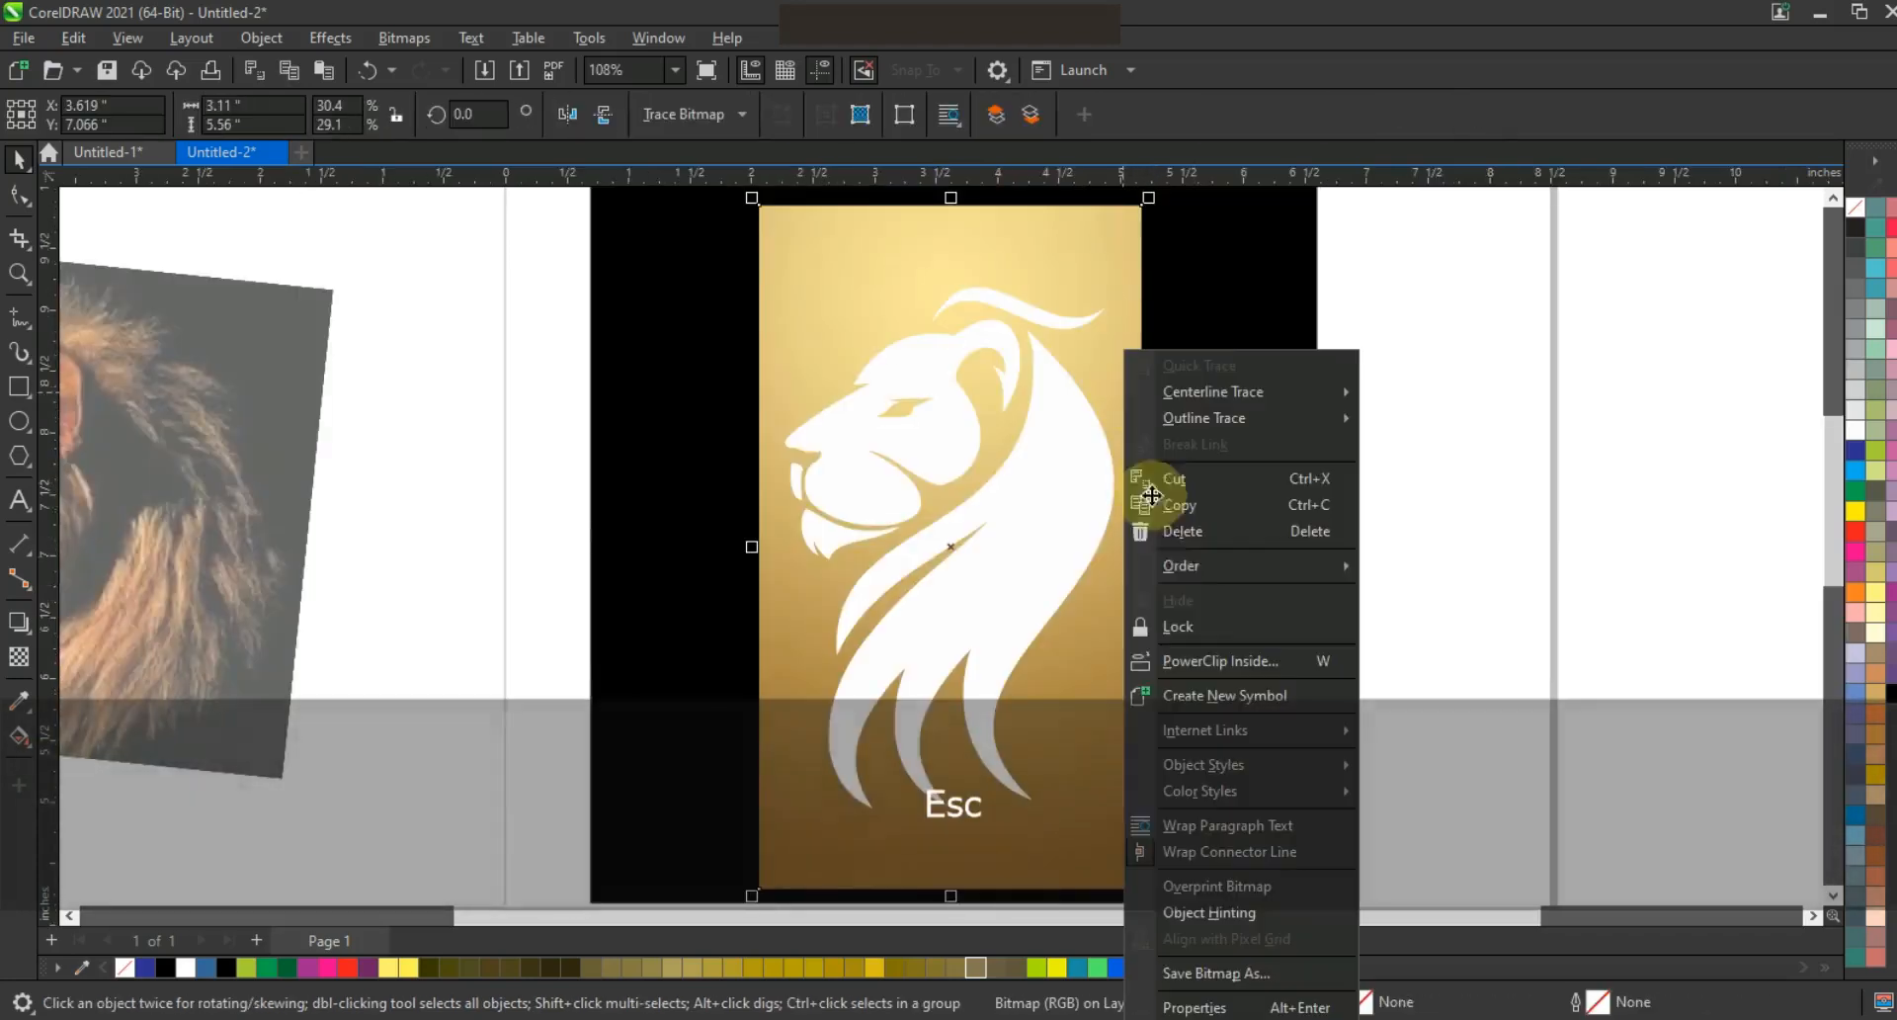
click(1220, 657)
click(1037, 568)
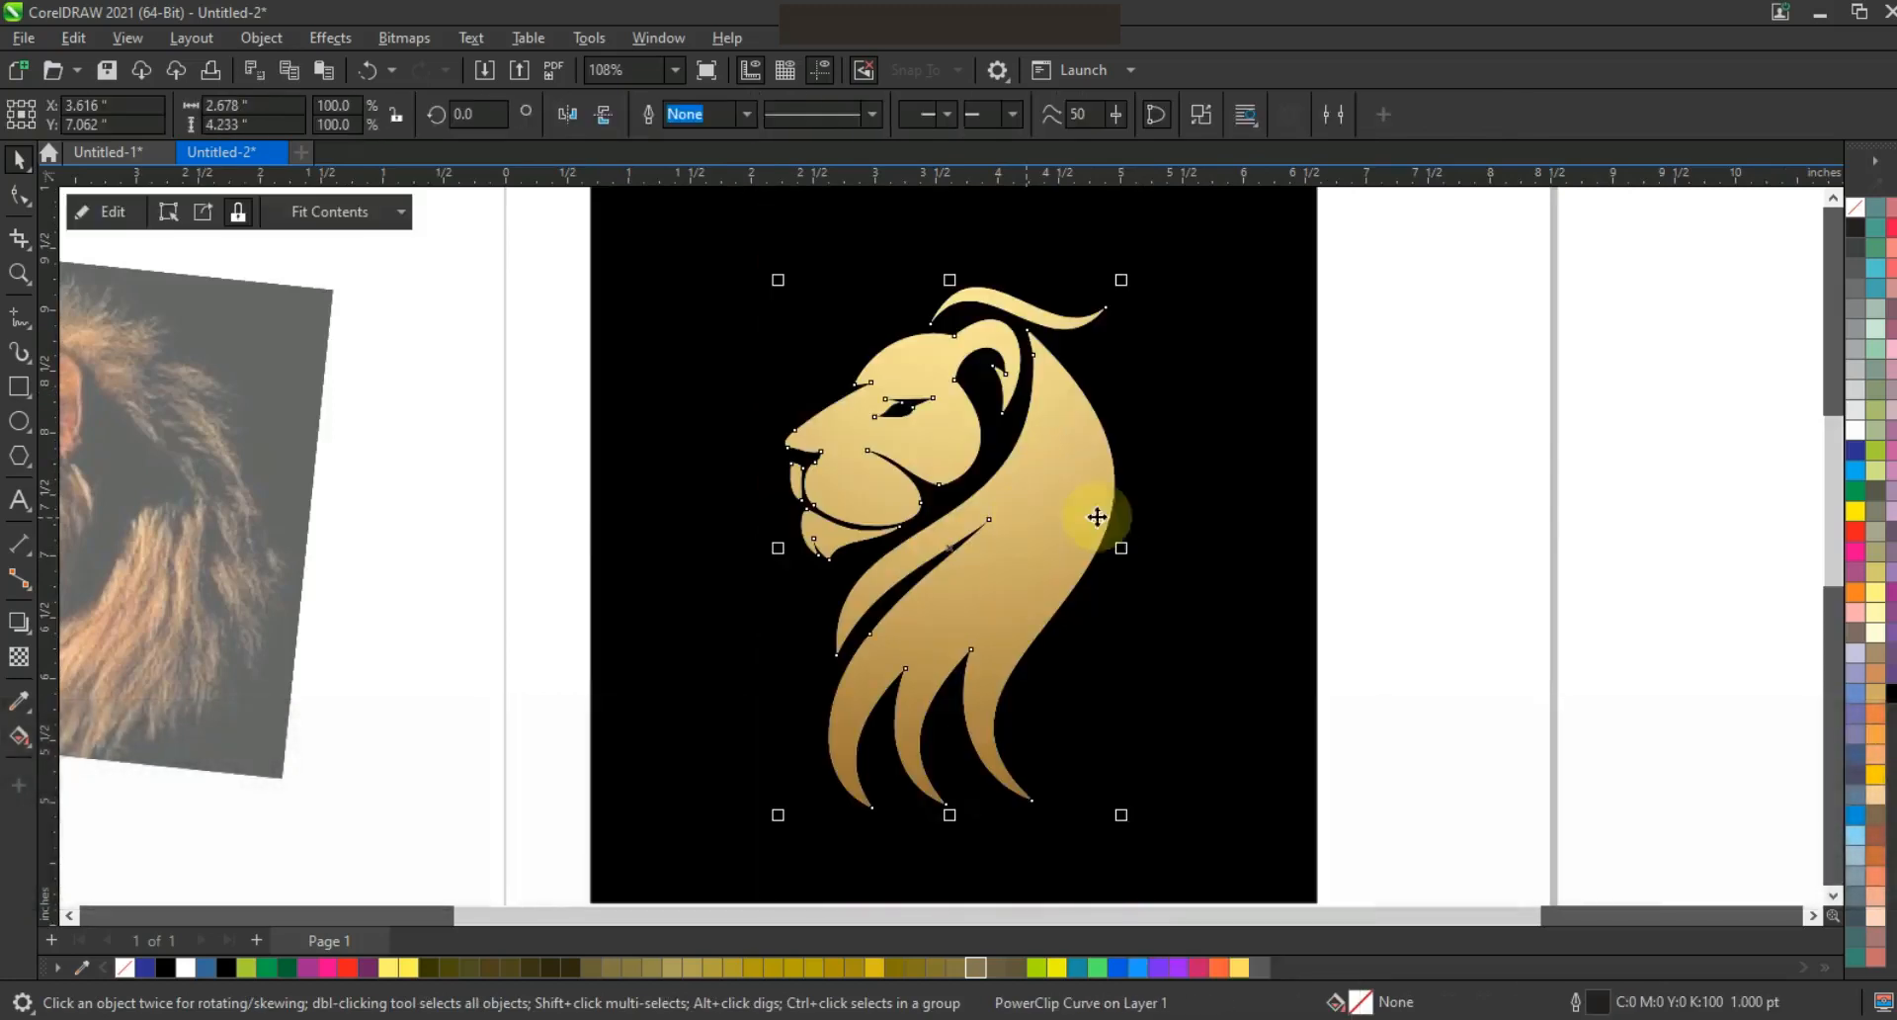
drag(1120, 289, 1072, 356)
key(shift+F2)
key(Escape)
Edit the PowerClip contents, trimming the gold image's top and bottom to about 89% height, then finish
right_click(1016, 496)
click(1096, 321)
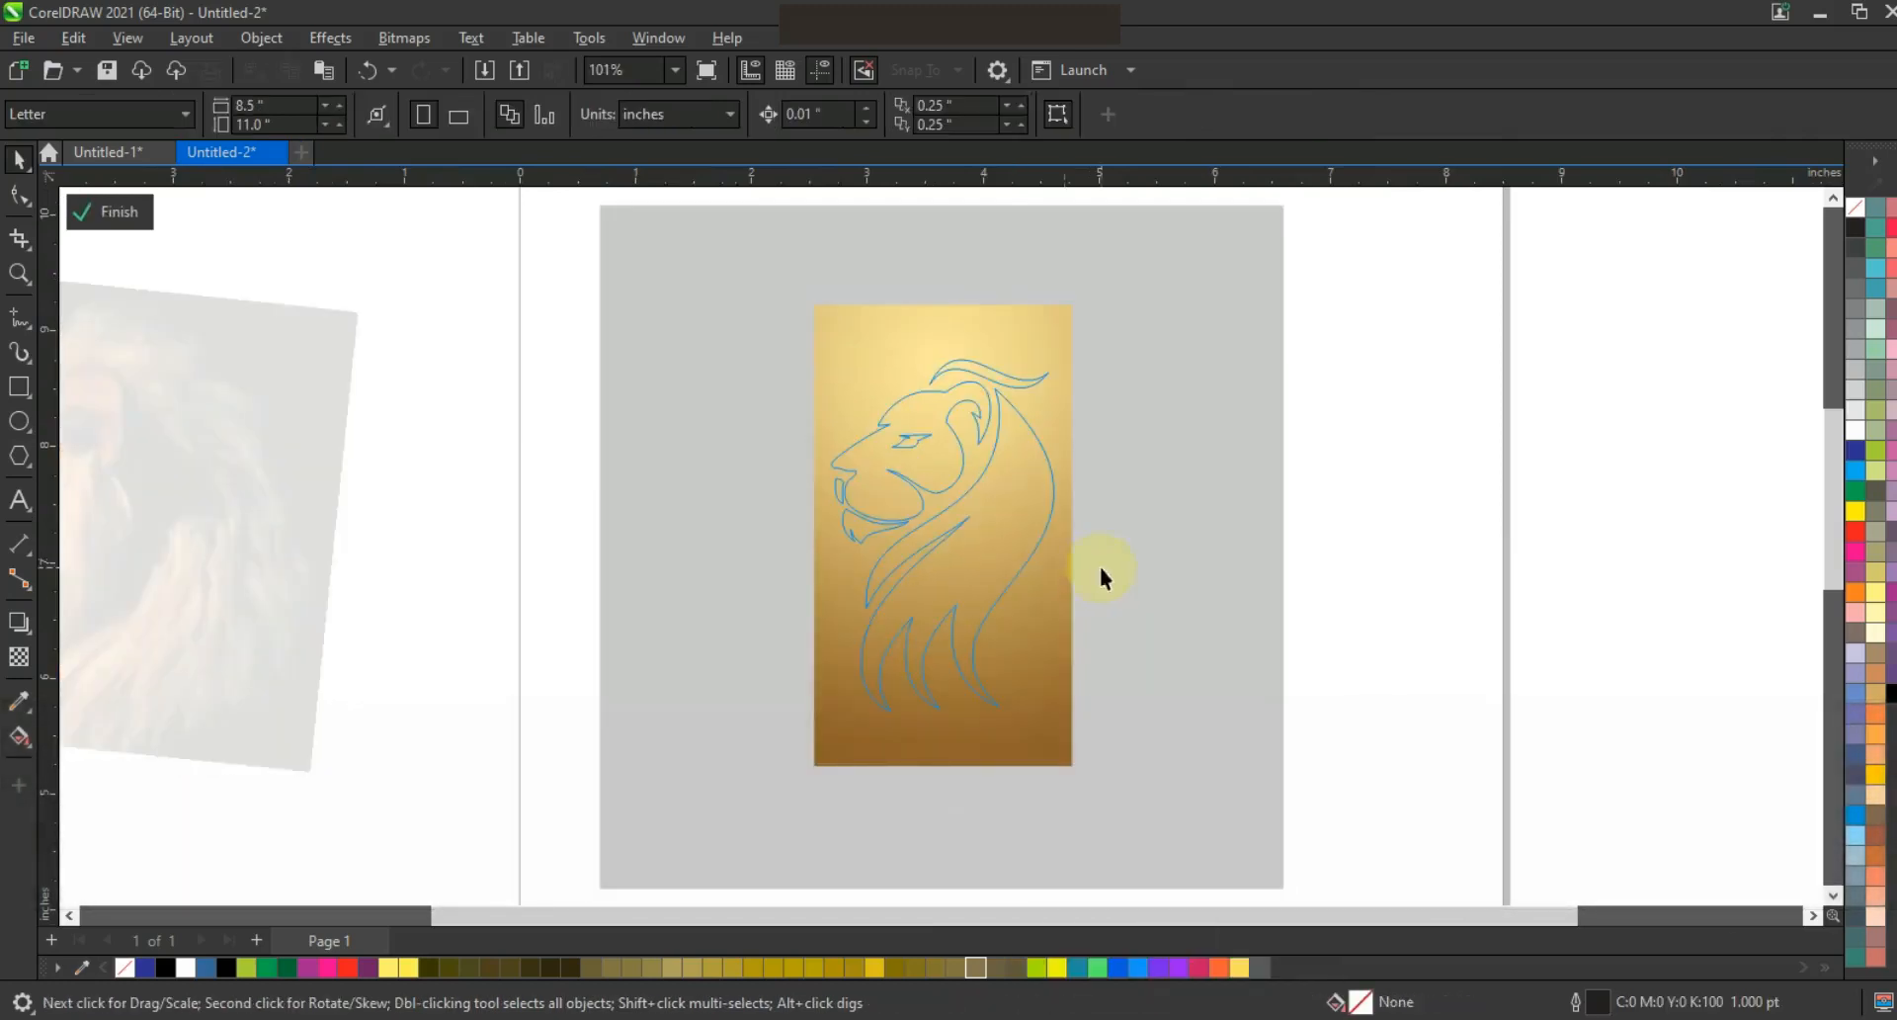
drag(943, 767, 939, 721)
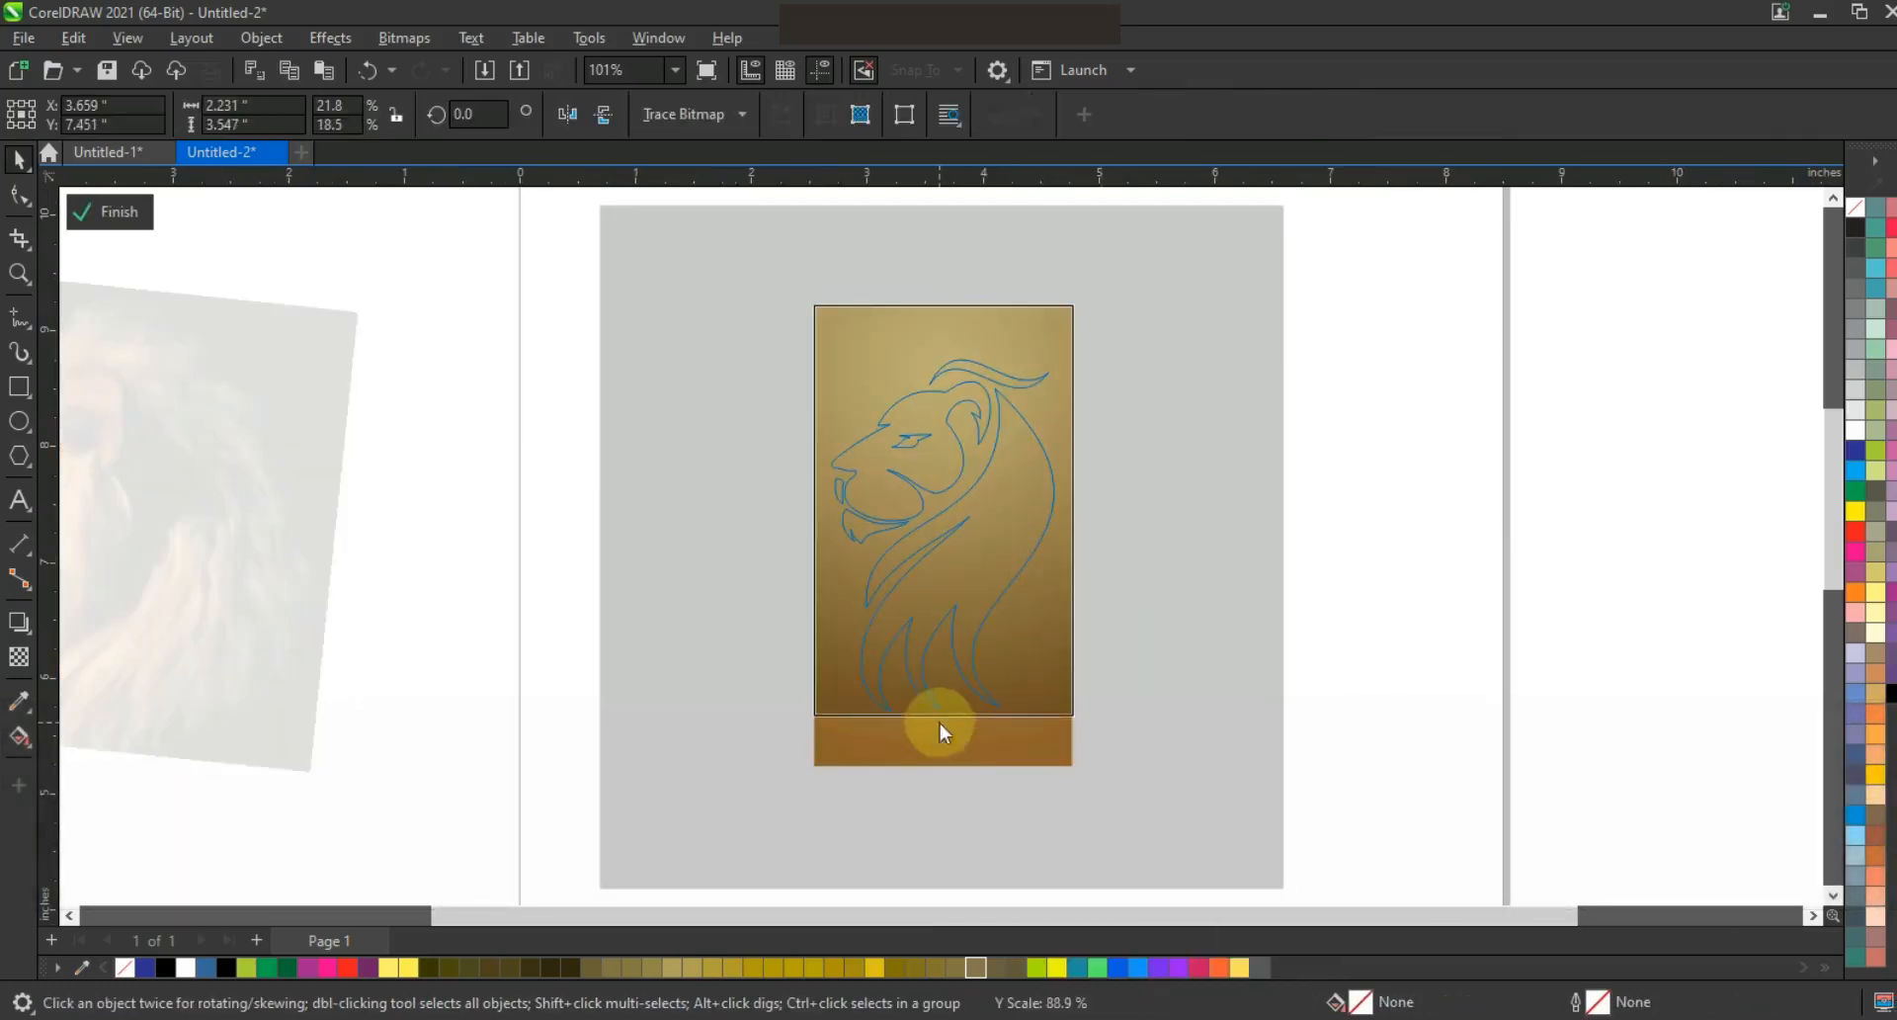
drag(944, 301, 942, 347)
right_click(939, 332)
click(1028, 336)
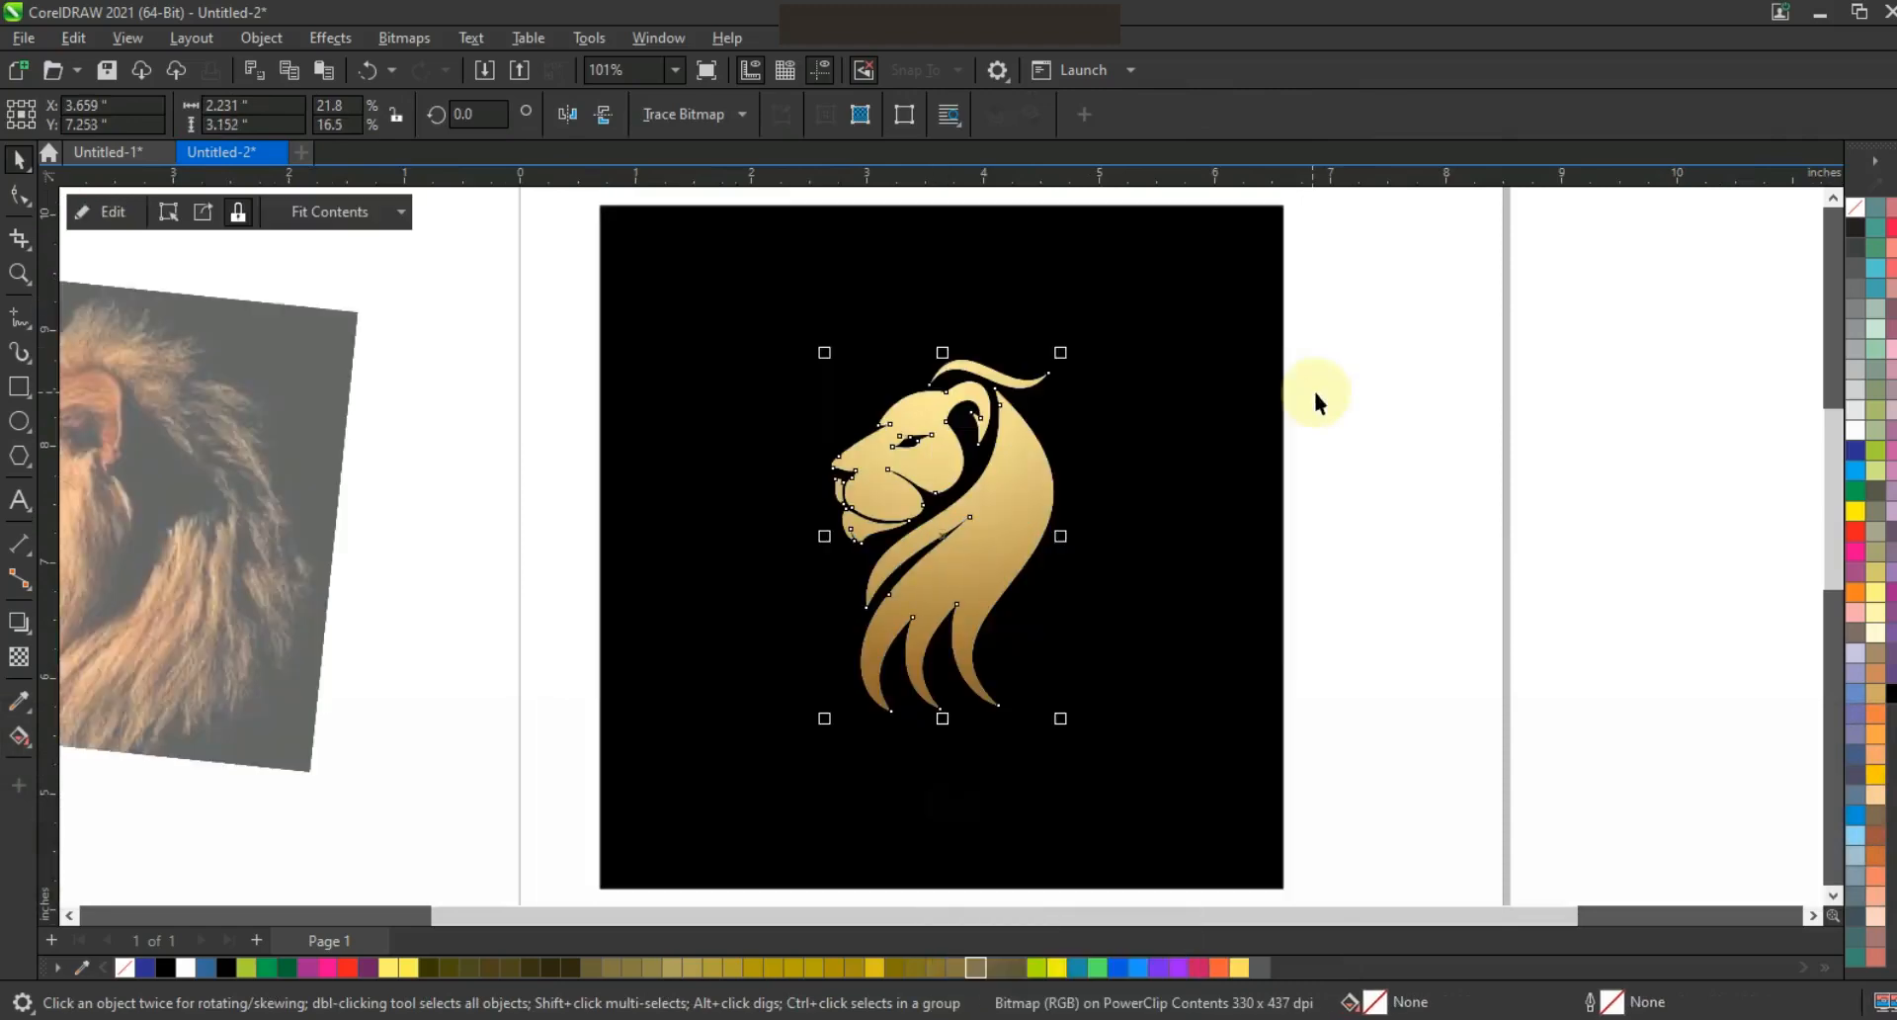
click(1315, 385)
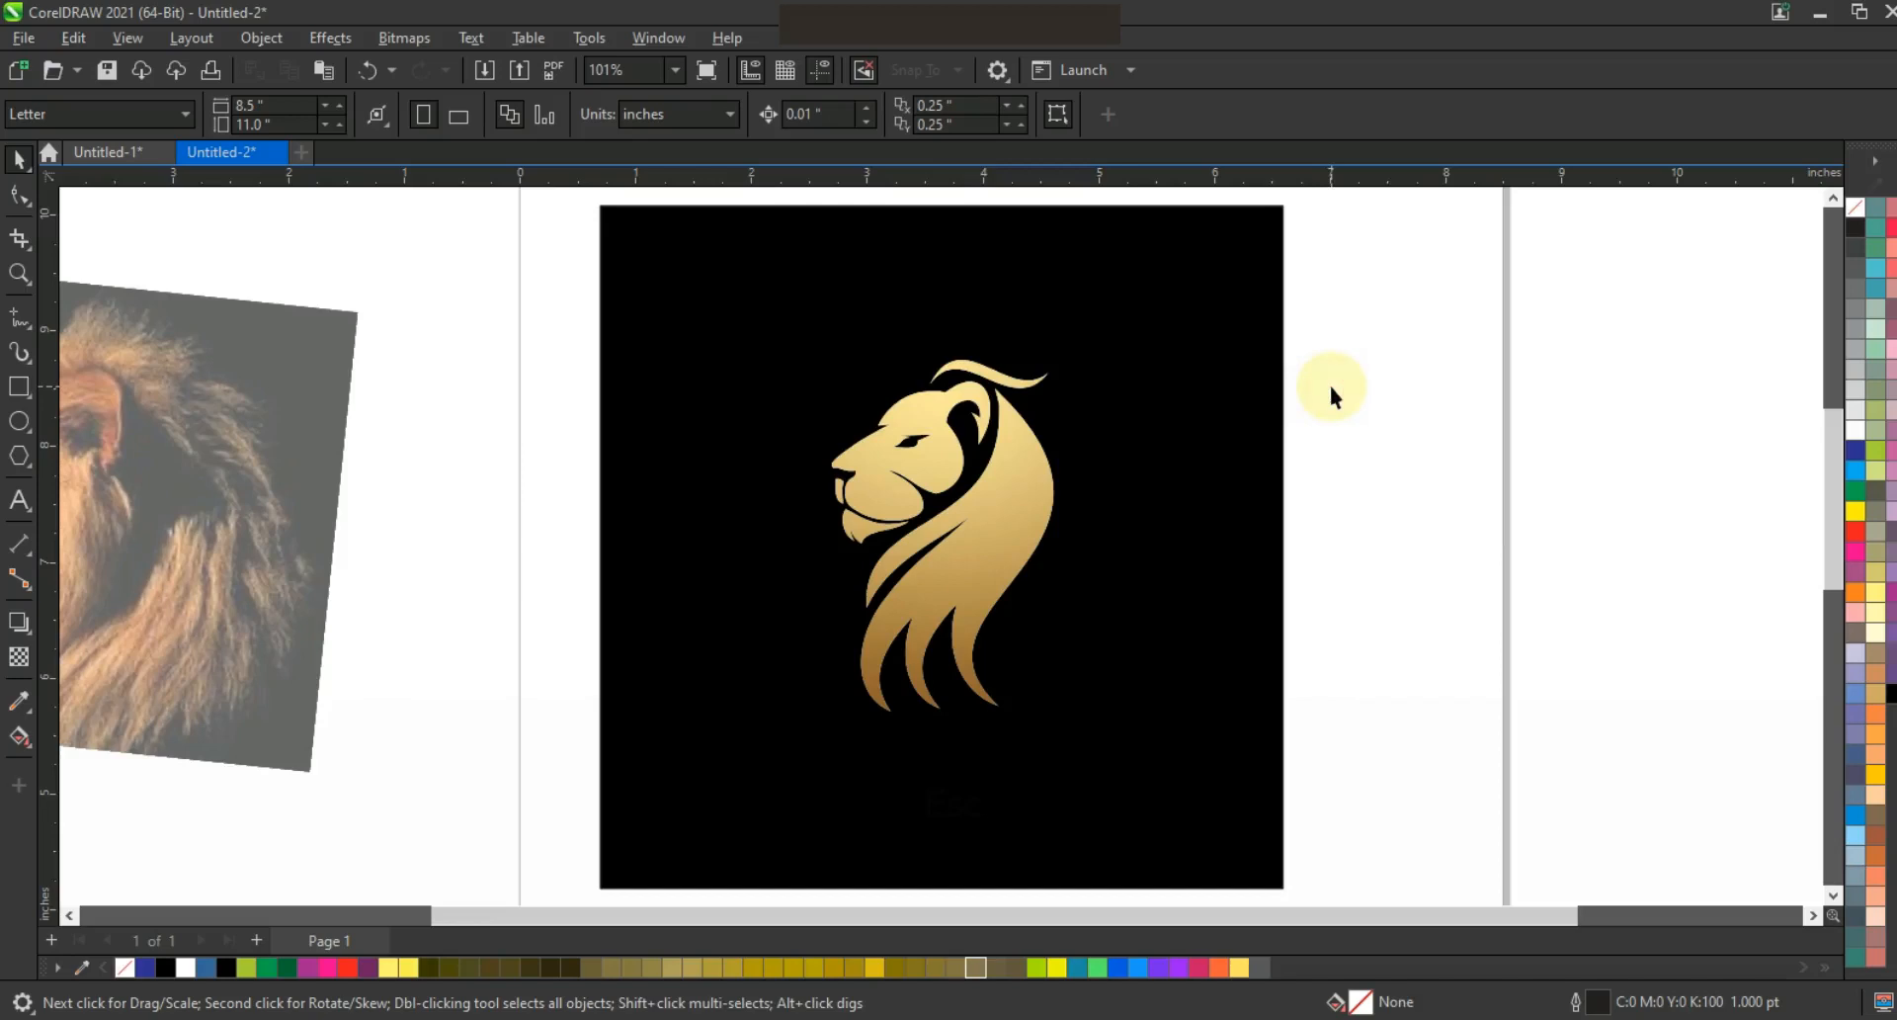
Add 'GOLDEN LION' in Swiss921 BT below the lion and fill it muted gold
click(18, 499)
text(GOLD)
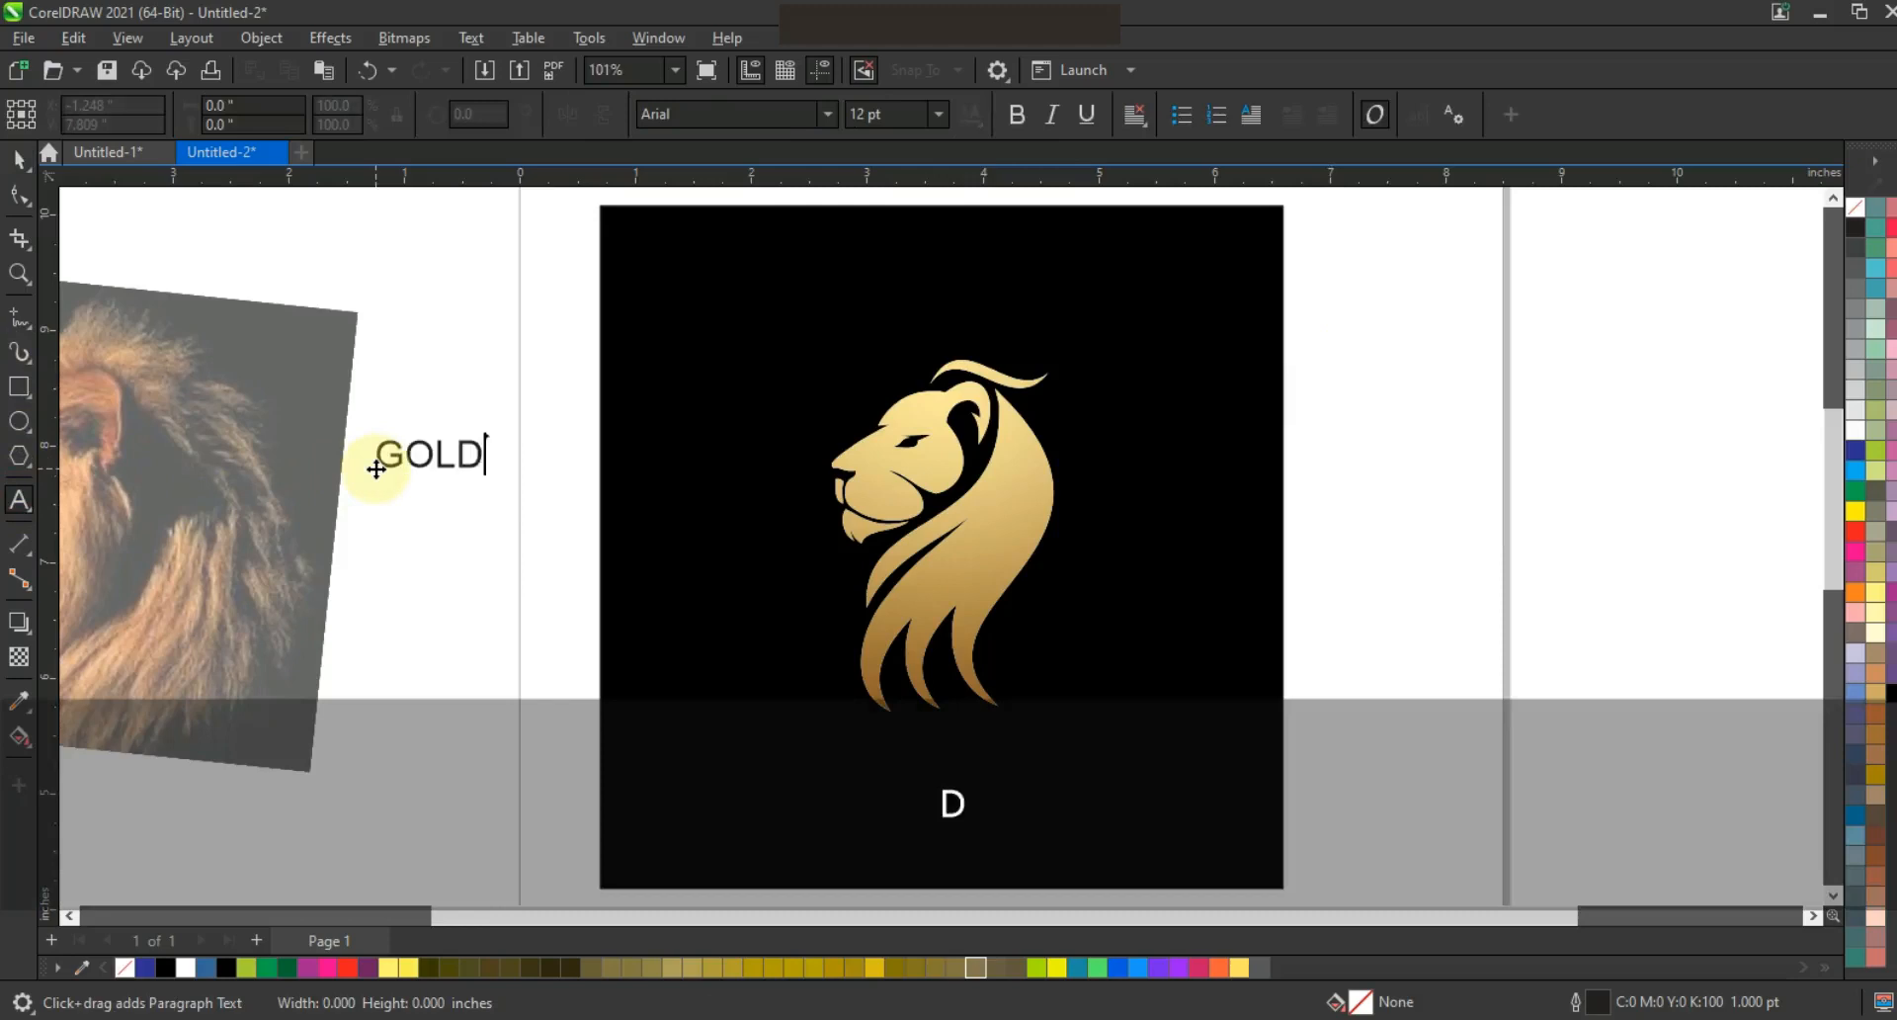
text(EN LION)
click(19, 159)
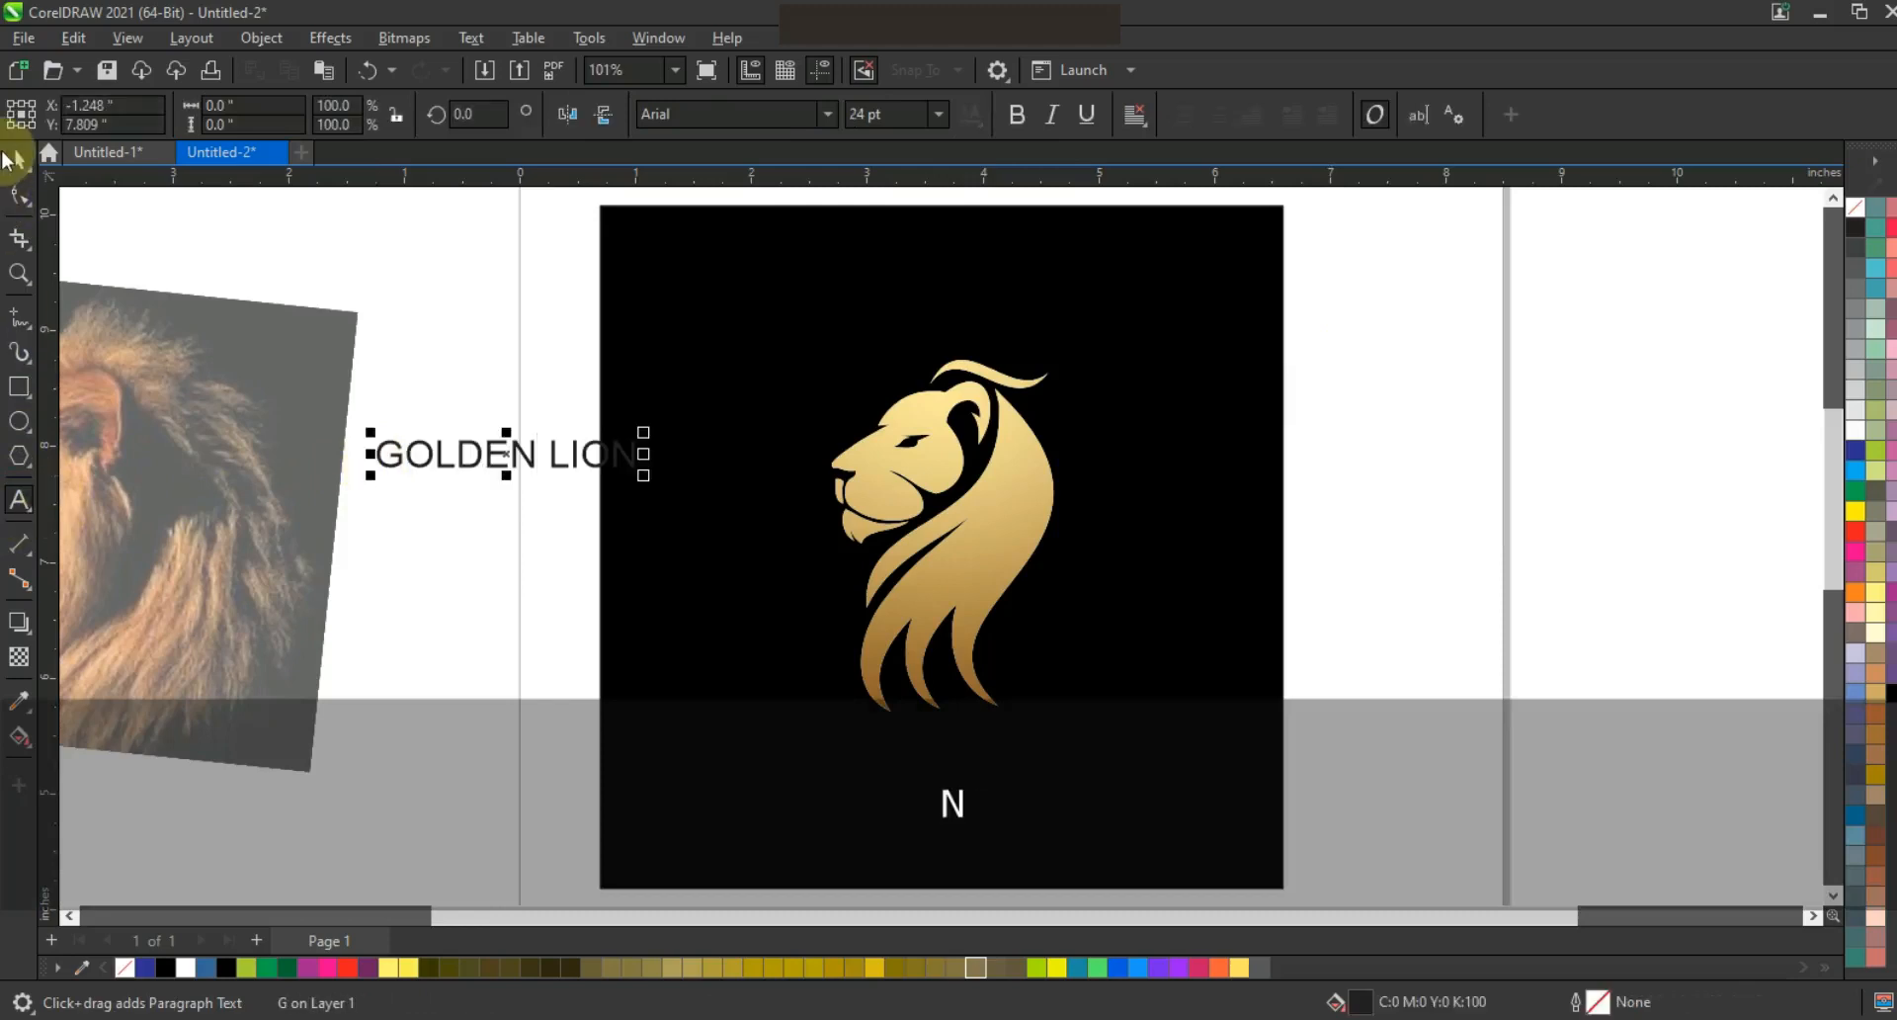
click(827, 115)
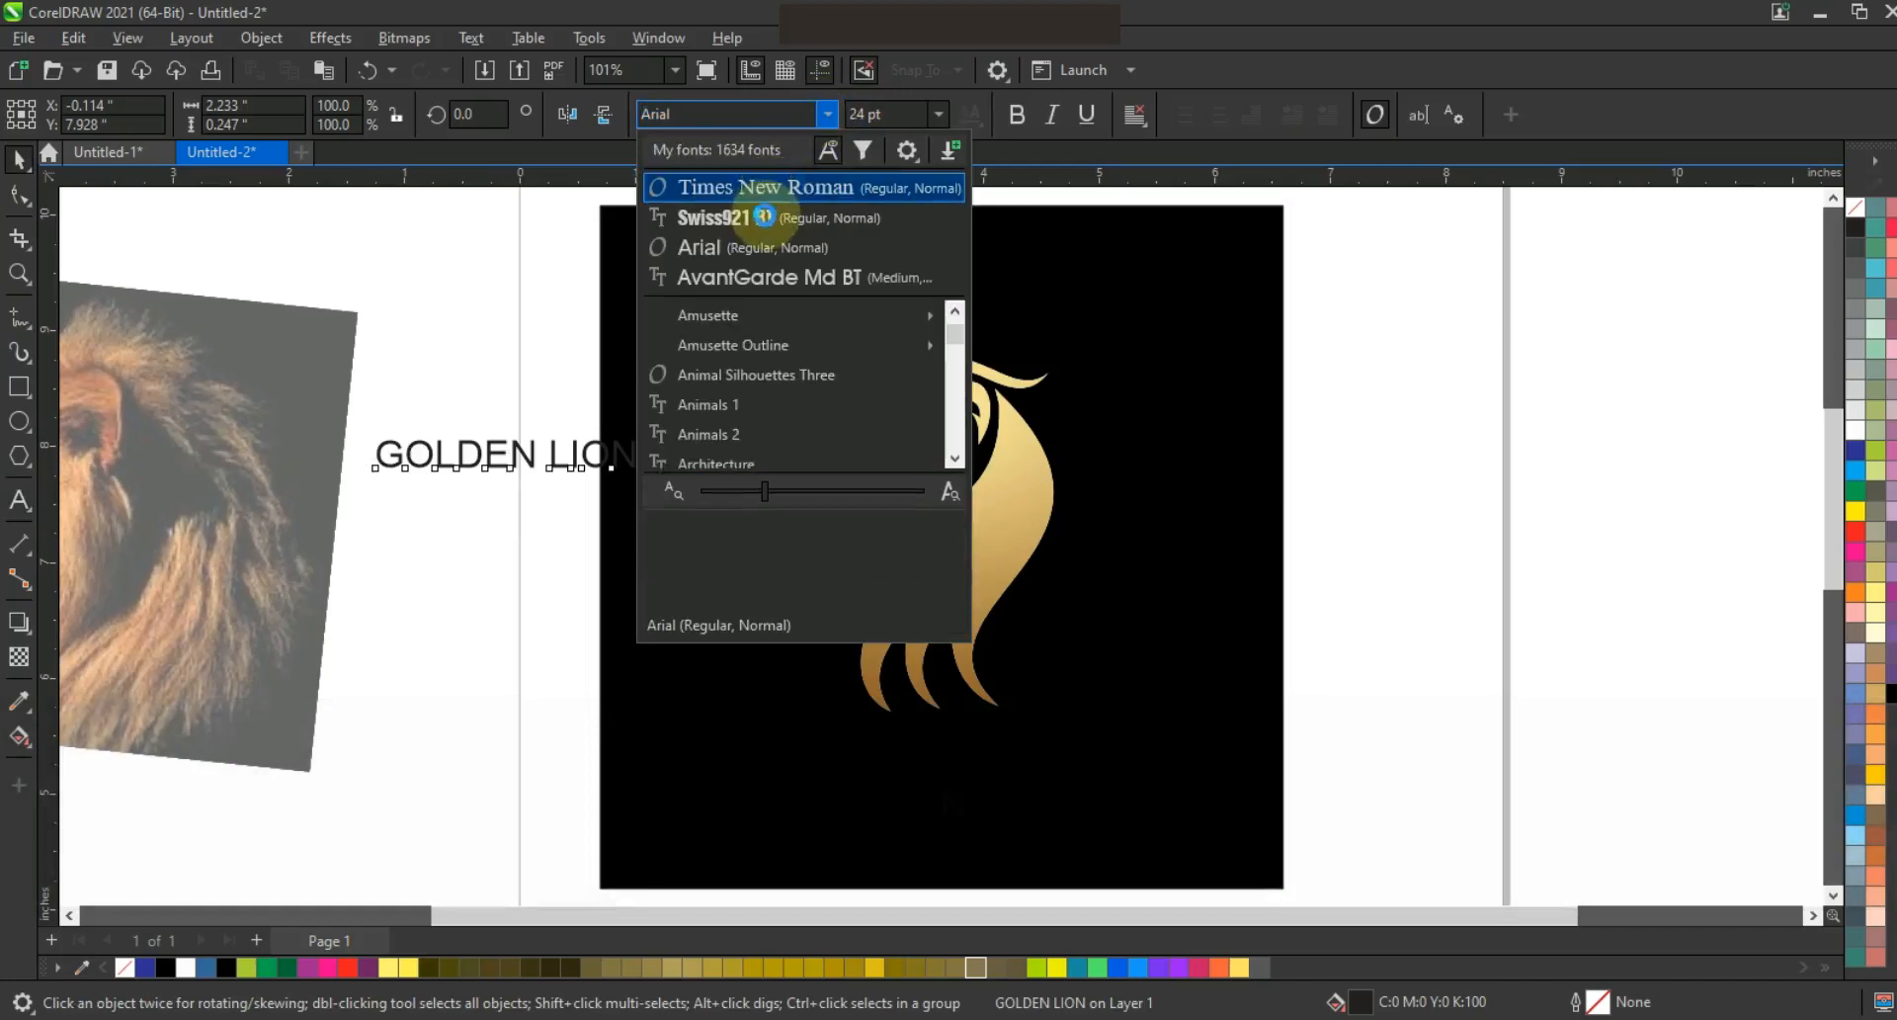
click(761, 187)
drag(491, 454, 1041, 761)
click(973, 965)
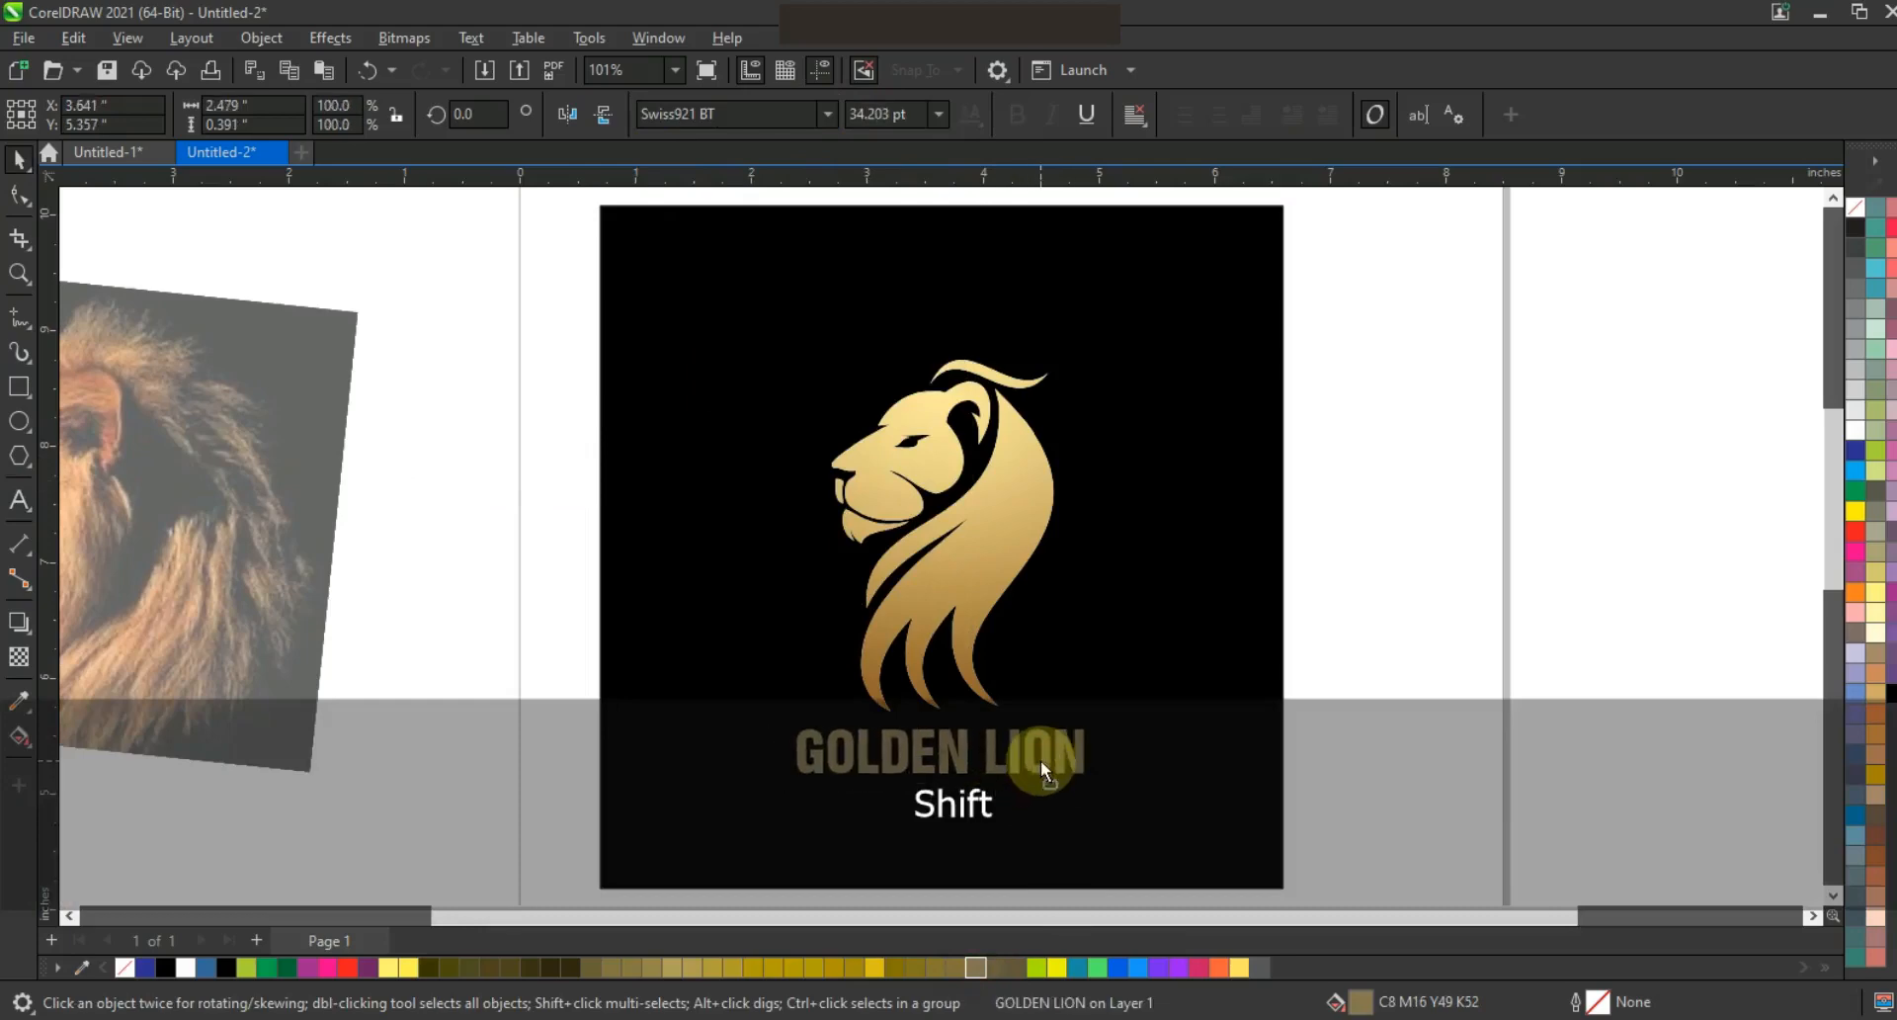